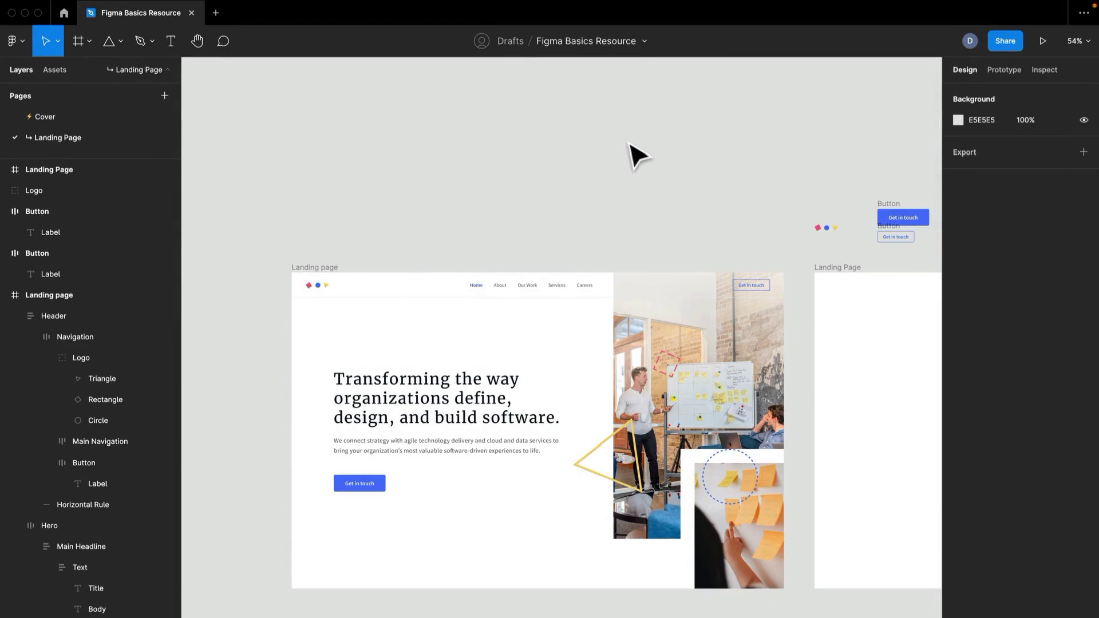
- Examine the layer structure of the Header in the finished Landing page frame, including Navigation and Horizontal Rule
{"action": "left_click_drag", "start_coordinate": [608, 169], "coordinate": [591, 98]}
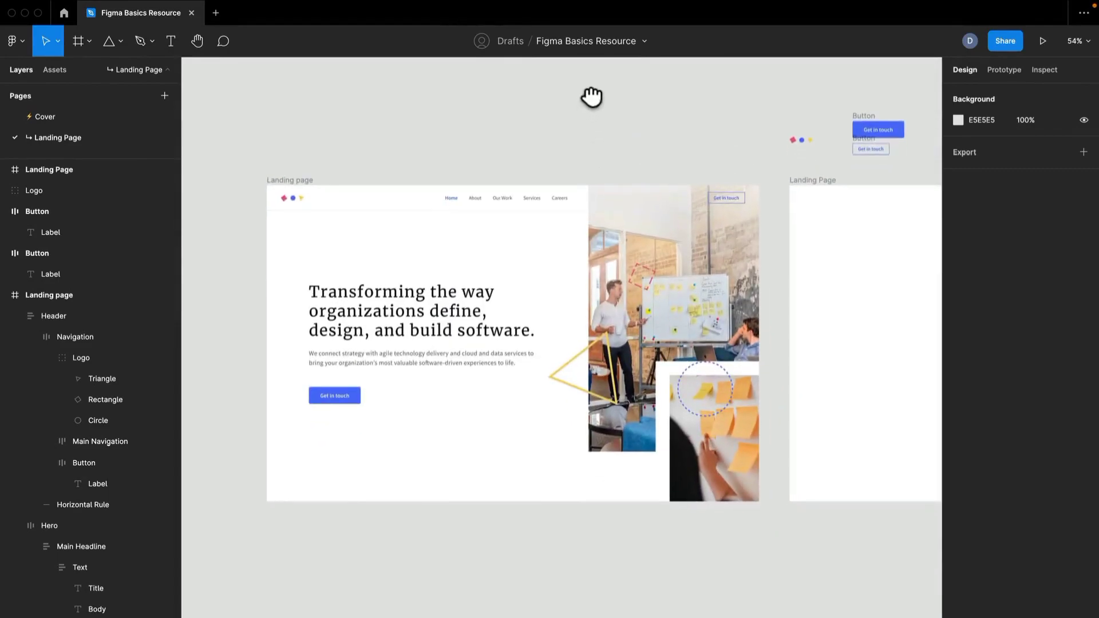
{"action": "left_click", "coordinate": [569, 201]}
{"action": "scroll", "coordinate": [455, 200], "scroll_direction": "up", "scroll_amount": 2}
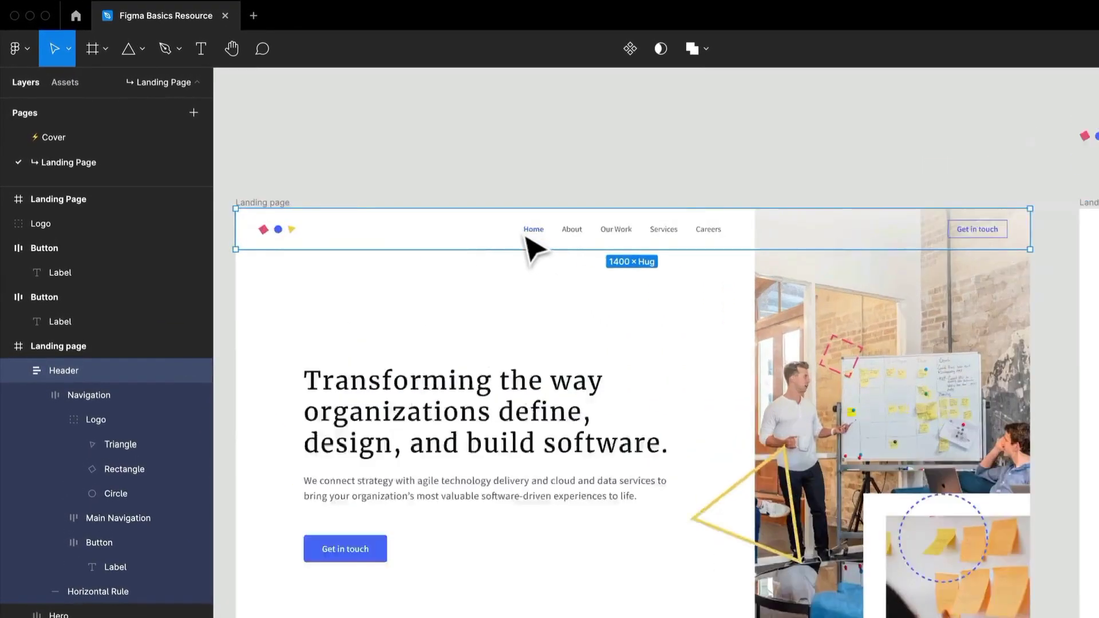
{"action": "scroll", "coordinate": [525, 237], "scroll_direction": "up", "scroll_amount": 3}
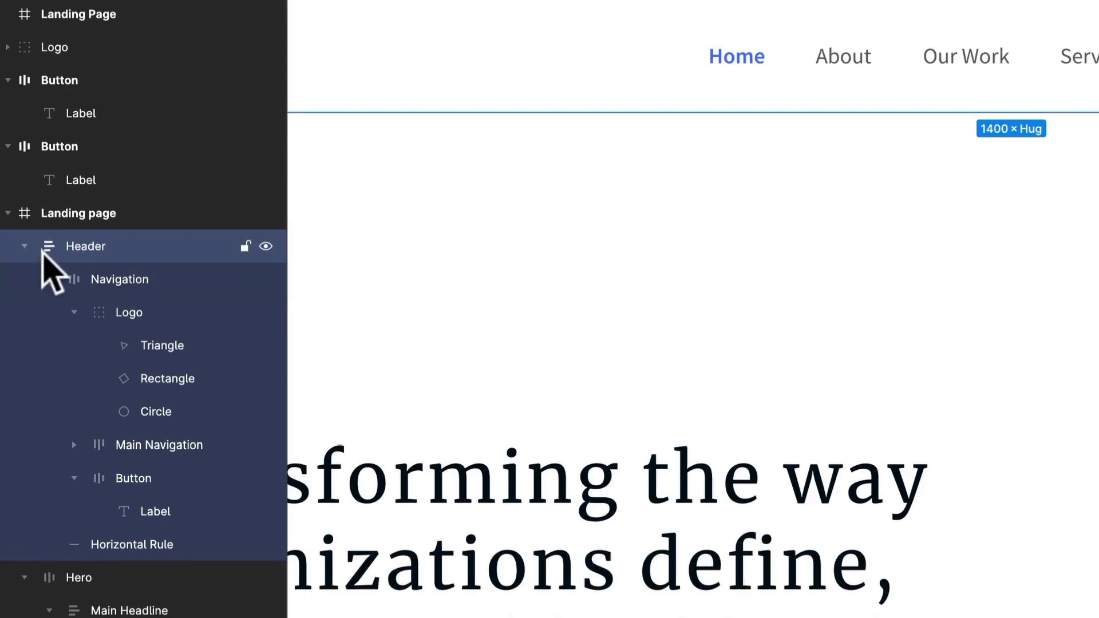
{"action": "left_click", "coordinate": [76, 281]}
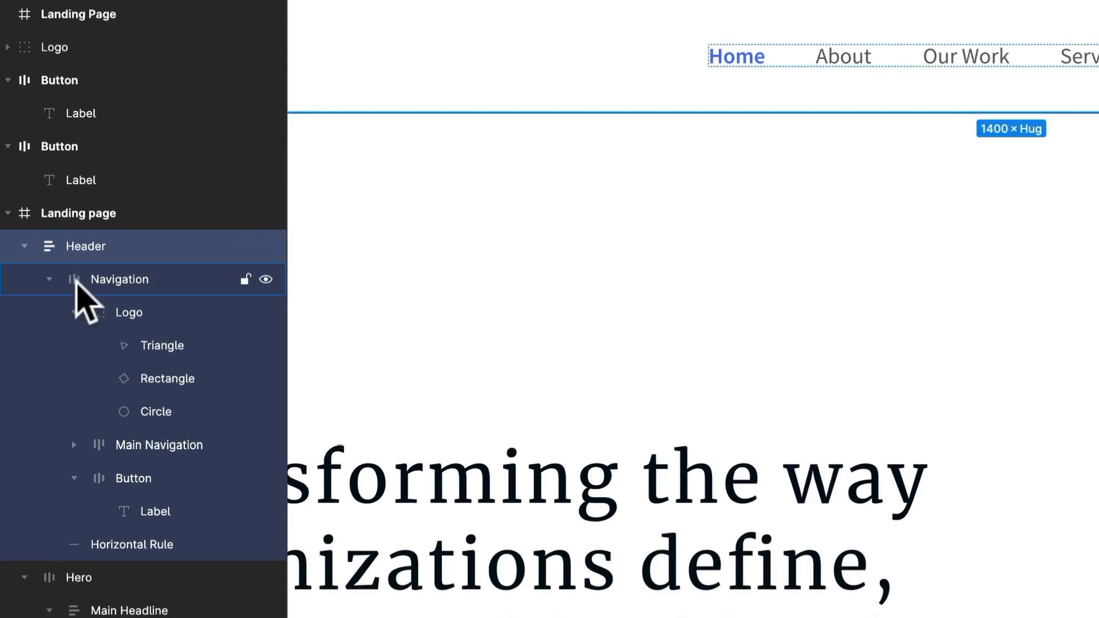
{"action": "left_click", "coordinate": [49, 280]}
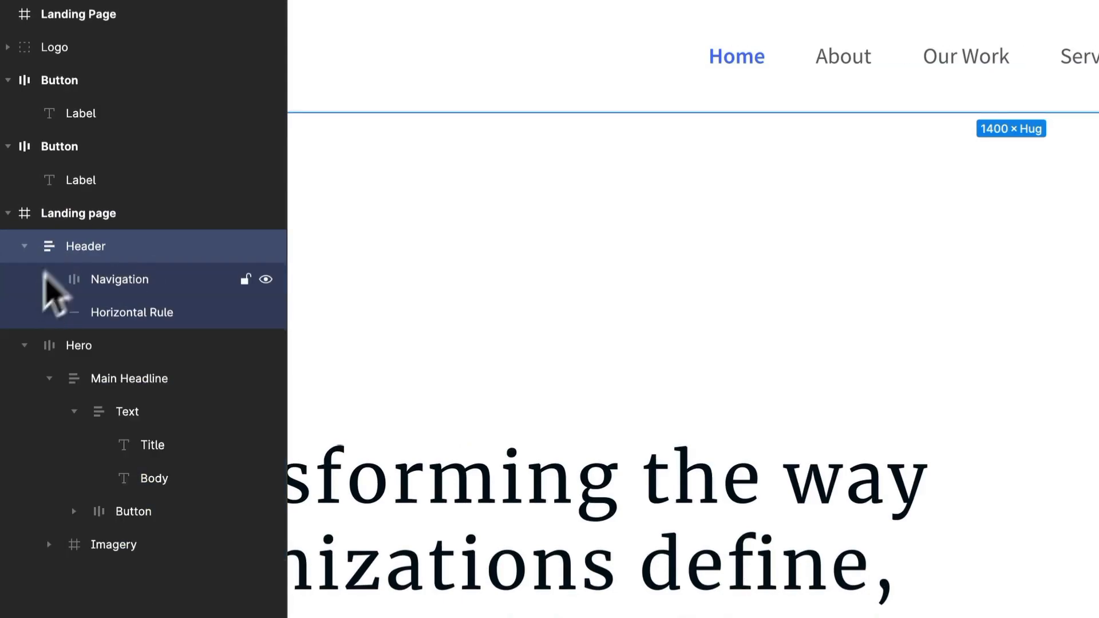
{"action": "left_click", "coordinate": [142, 276]}
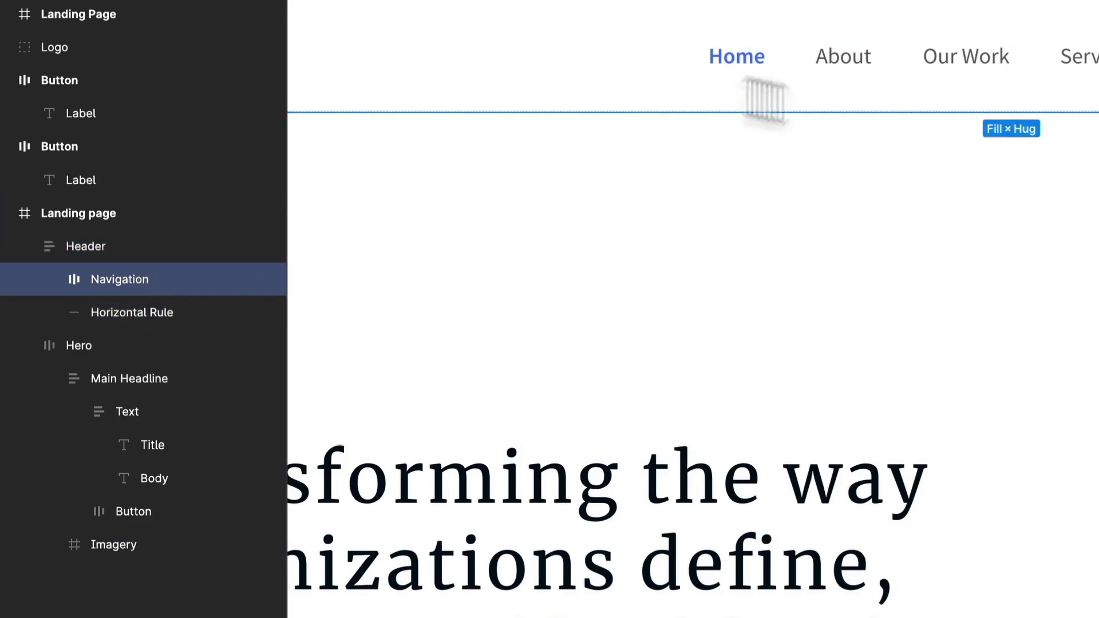
{"action": "left_click", "coordinate": [146, 313]}
{"action": "left_click", "coordinate": [599, 87]}
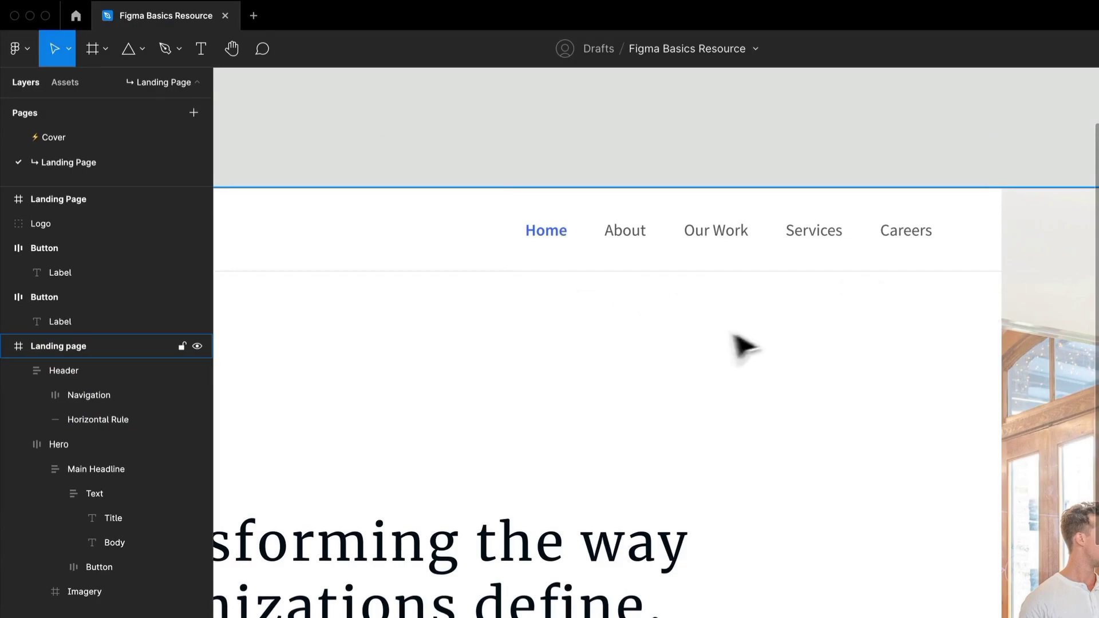
- Look over the loose logo and buttons above the empty Landing Page frame and compare them with the finished header
{"action": "scroll", "coordinate": [540, 346], "scroll_direction": "down", "scroll_amount": 3}
{"action": "scroll", "coordinate": [770, 352], "scroll_direction": "down", "scroll_amount": 2}
{"action": "scroll", "coordinate": [762, 294], "scroll_direction": "down", "scroll_amount": 2}
{"action": "scroll", "coordinate": [759, 287], "scroll_direction": "down", "scroll_amount": 2}
{"action": "left_click_drag", "start_coordinate": [792, 197], "coordinate": [387, 243]}
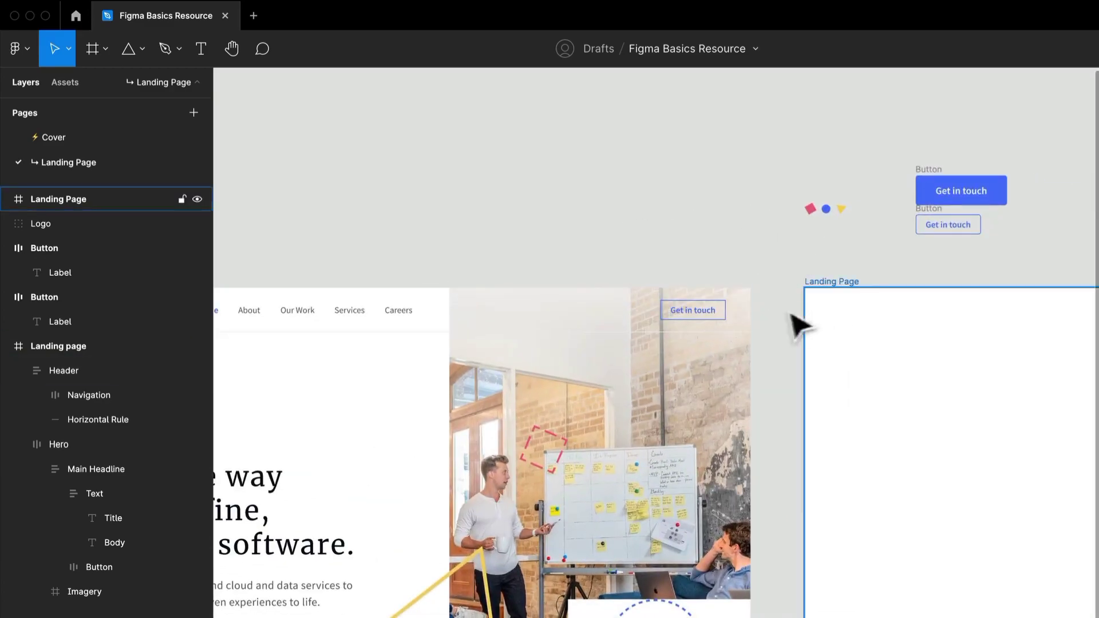
{"action": "scroll", "coordinate": [956, 247], "scroll_direction": "up", "scroll_amount": 2}
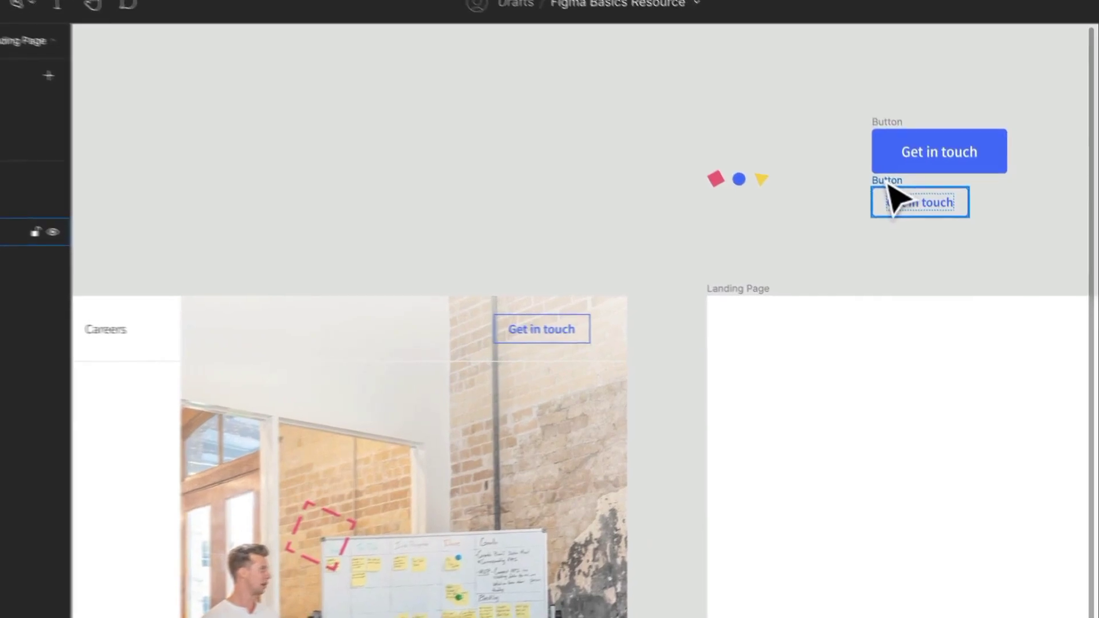
{"action": "left_click_drag", "start_coordinate": [438, 269], "coordinate": [567, 238]}
{"action": "left_click_drag", "start_coordinate": [436, 211], "coordinate": [989, 154]}
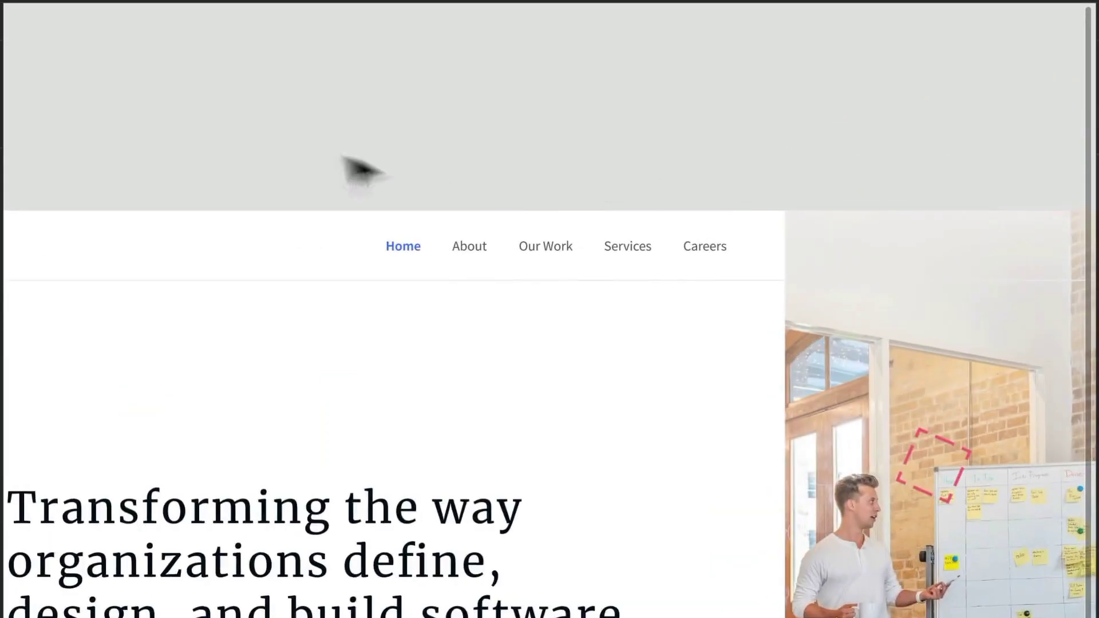
{"action": "left_click_drag", "start_coordinate": [420, 177], "coordinate": [797, 155]}
{"action": "left_click_drag", "start_coordinate": [725, 189], "coordinate": [121, 257]}
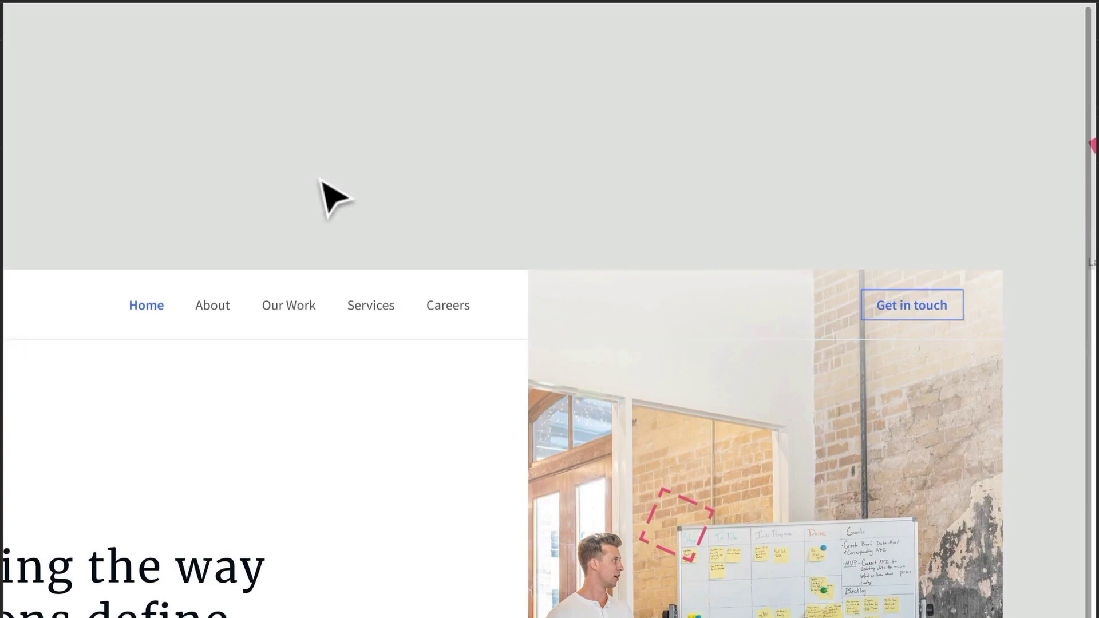
- Add a text layer reading "Home" on the empty canvas above the finished page's navigation links
{"action": "scroll", "coordinate": [204, 216], "scroll_direction": "up", "scroll_amount": 5}
{"action": "left_click_drag", "start_coordinate": [186, 221], "coordinate": [400, 313]}
{"action": "left_click_drag", "start_coordinate": [495, 320], "coordinate": [413, 387]}
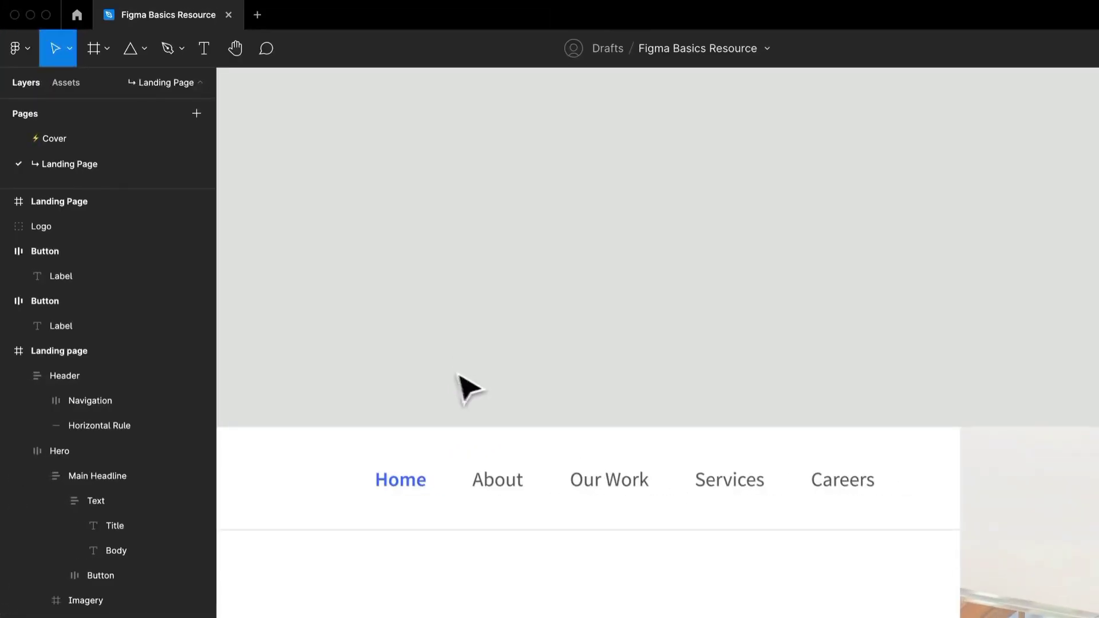
{"action": "scroll", "coordinate": [380, 397], "scroll_direction": "up", "scroll_amount": 3}
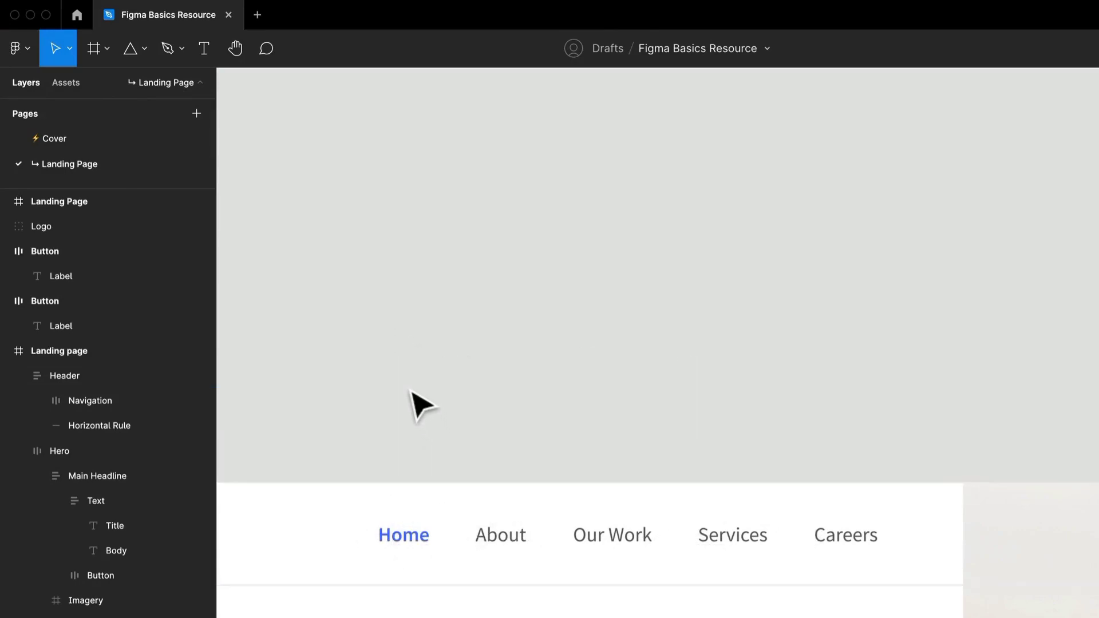
{"action": "key", "text": "t"}
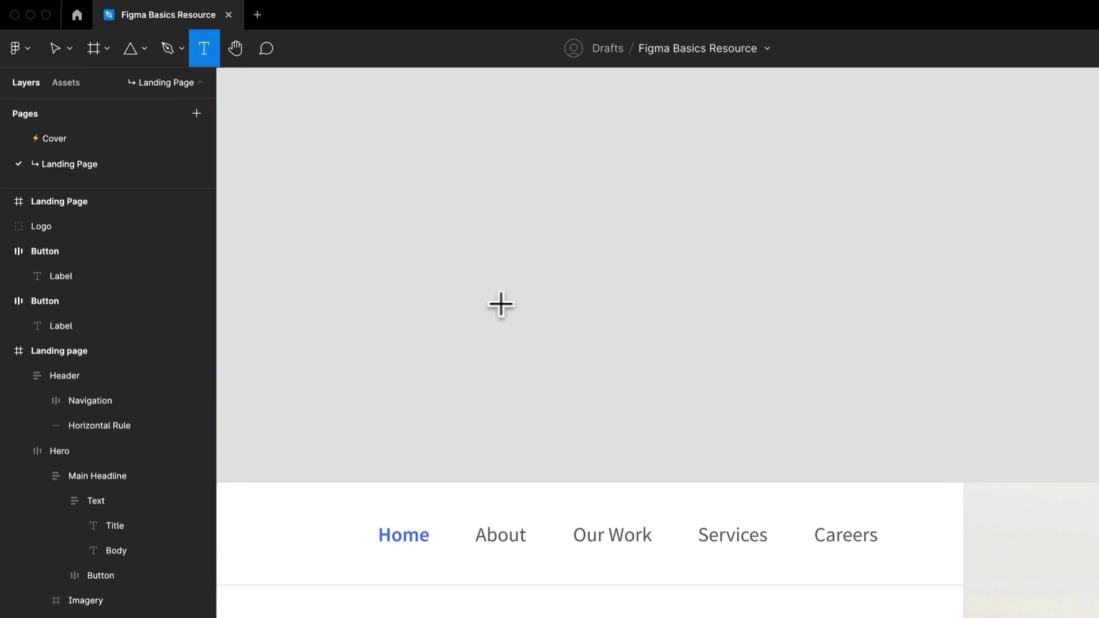
{"action": "left_click", "coordinate": [406, 318]}
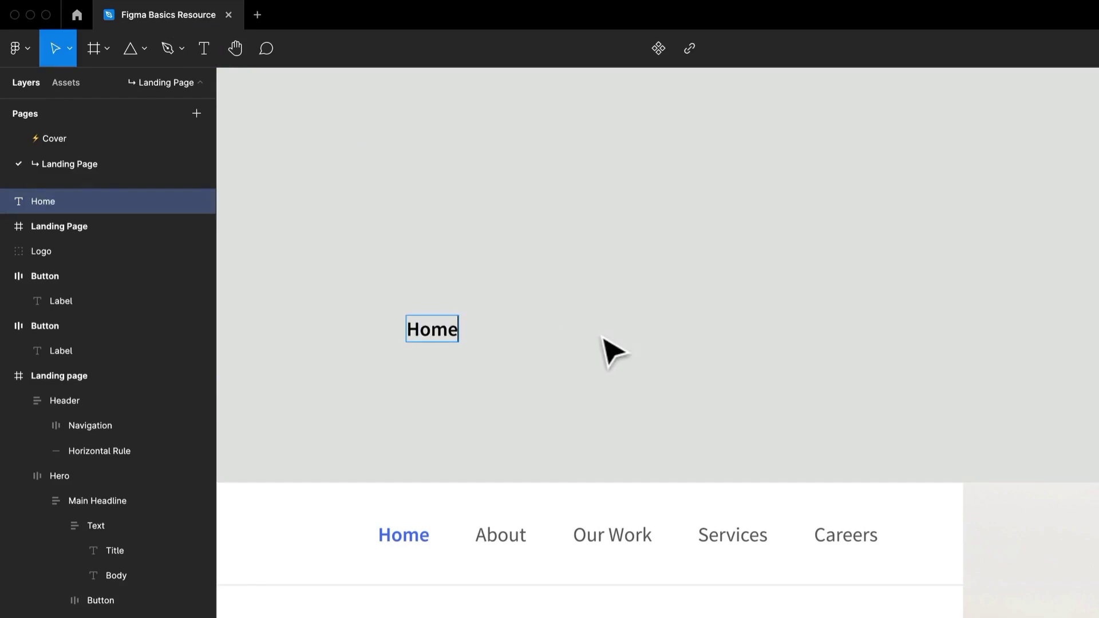
{"action": "left_click_drag", "start_coordinate": [449, 342], "coordinate": [402, 341]}
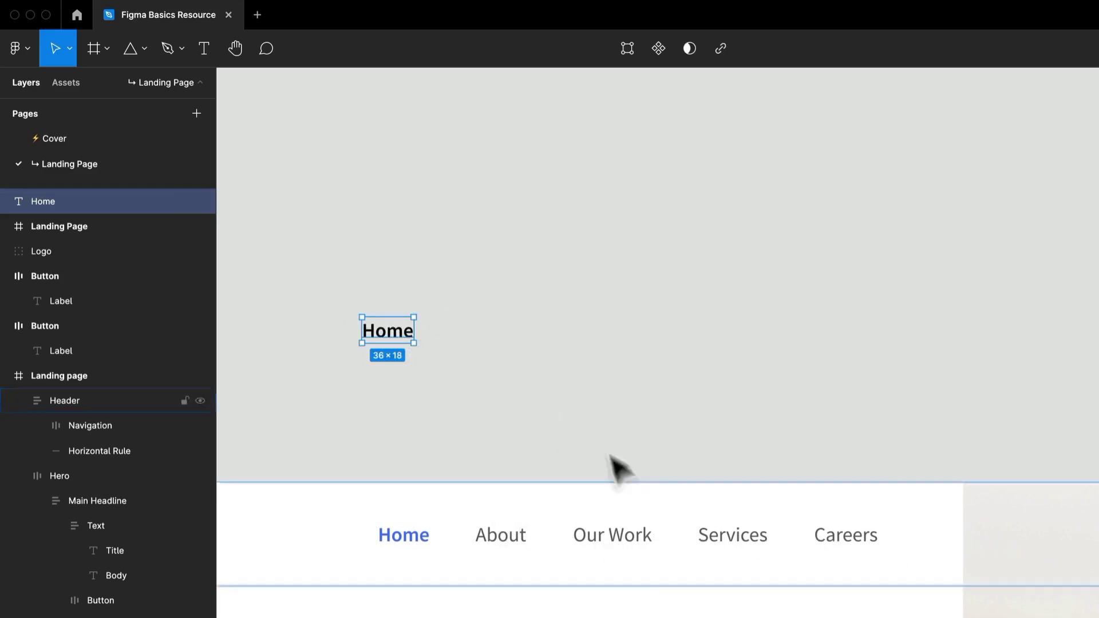
- Duplicate the Home text four times to form an evenly spaced horizontal row of five labels
{"action": "key", "text": "ctrl+d"}
{"action": "left_click_drag", "start_coordinate": [403, 340], "coordinate": [503, 342]}
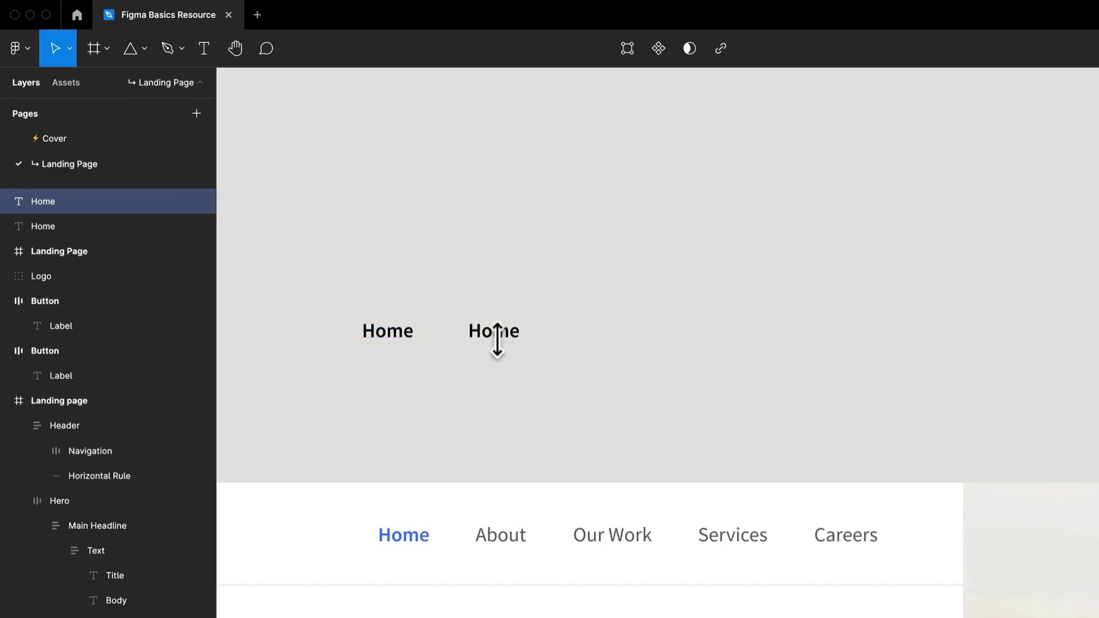
{"action": "key", "text": "ctrl+d"}
{"action": "key", "text": "ctrl+d"}
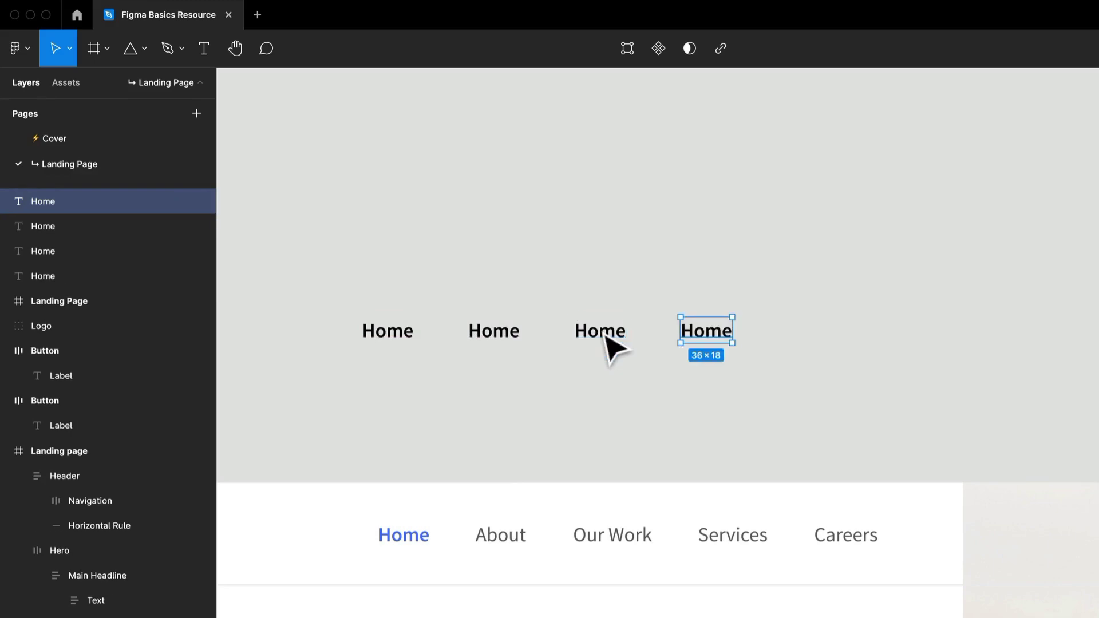
{"action": "key", "text": "ctrl+d"}
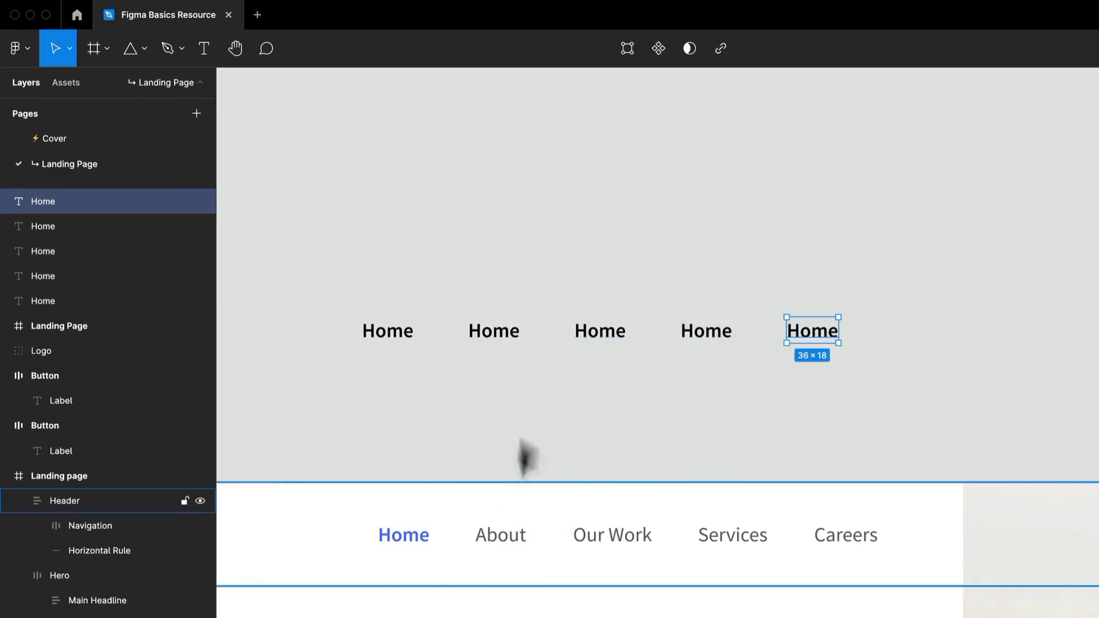
- Change the four duplicated labels to "About", "Our Work", "Services" and "Careers", in order
{"action": "double_click", "coordinate": [506, 330]}
{"action": "type", "text": "About"}
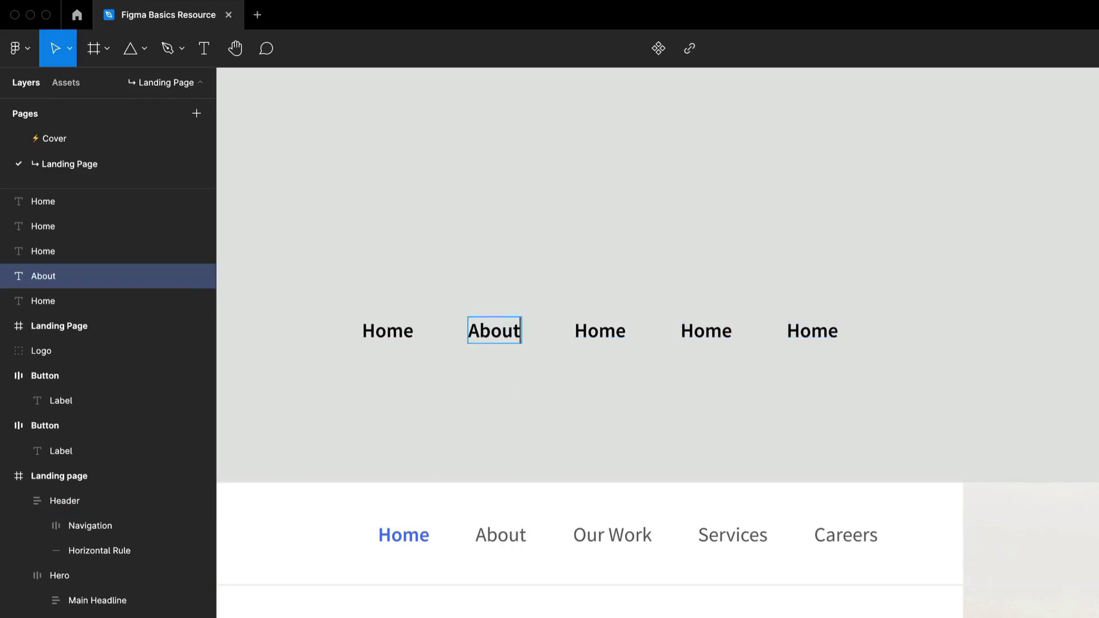
{"action": "double_click", "coordinate": [601, 330]}
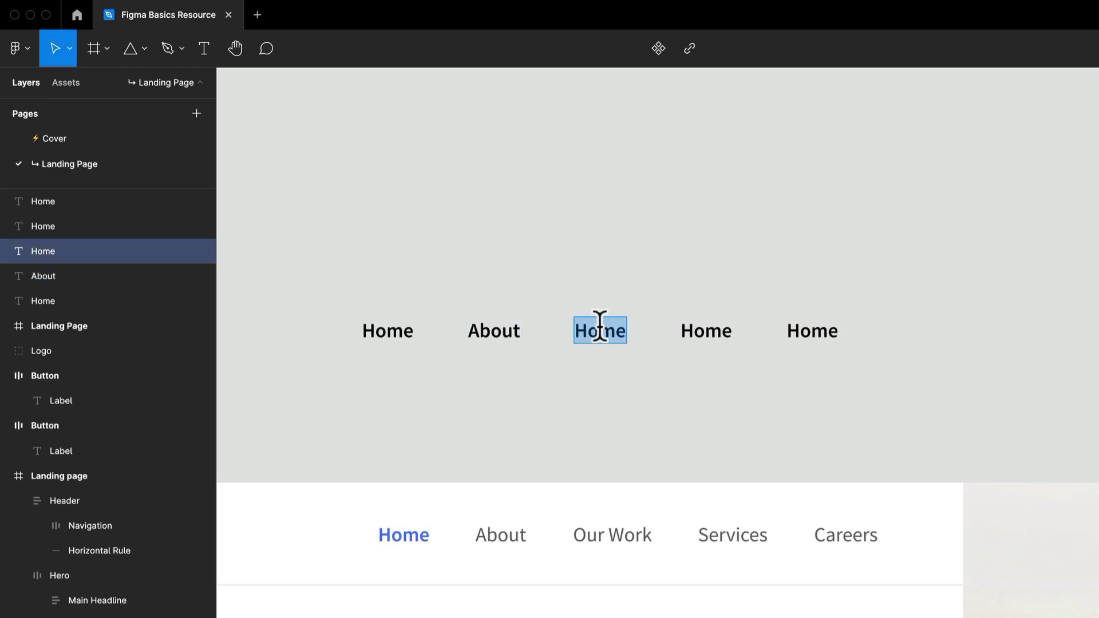
{"action": "type", "text": "Our Work"}
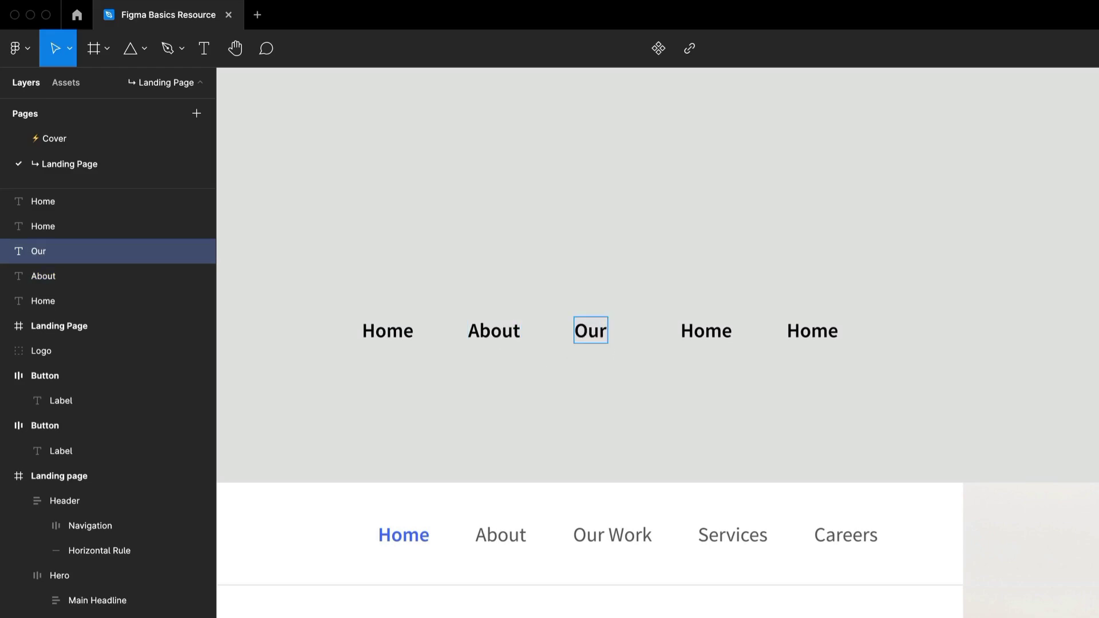
{"action": "double_click", "coordinate": [711, 333]}
{"action": "type", "text": "Services"}
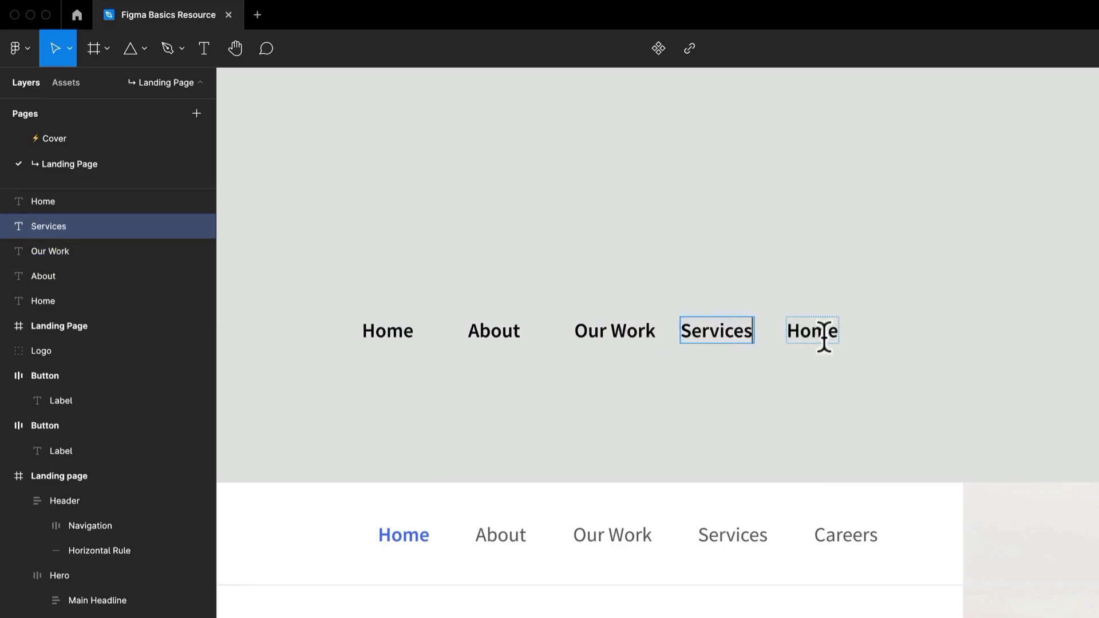
{"action": "double_click", "coordinate": [825, 332]}
{"action": "type", "text": "CA"}
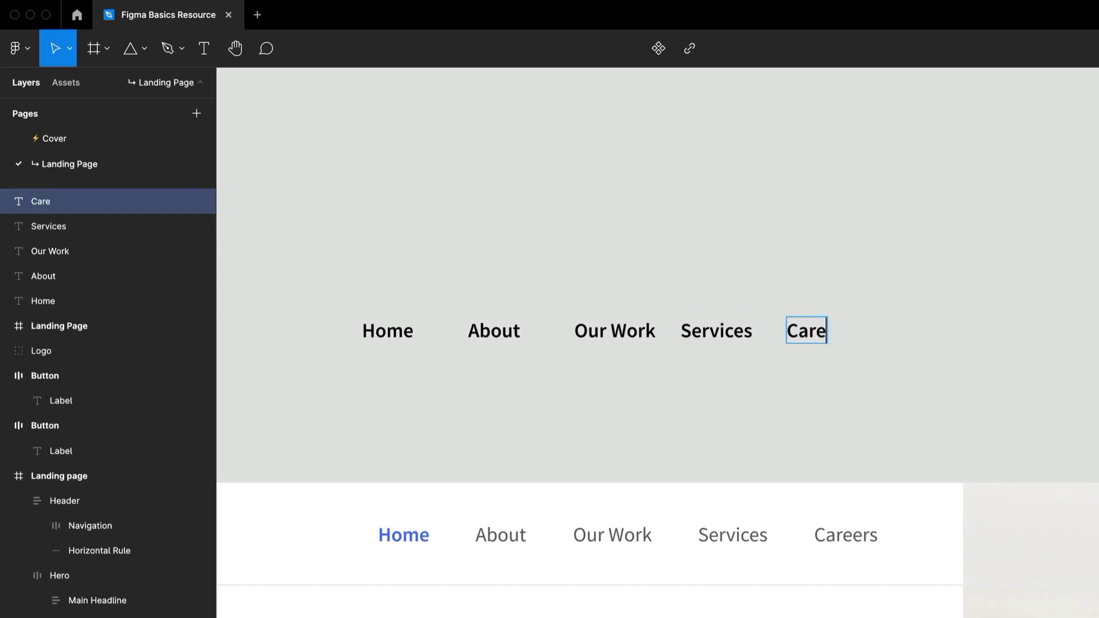
{"action": "key", "text": "Escape"}
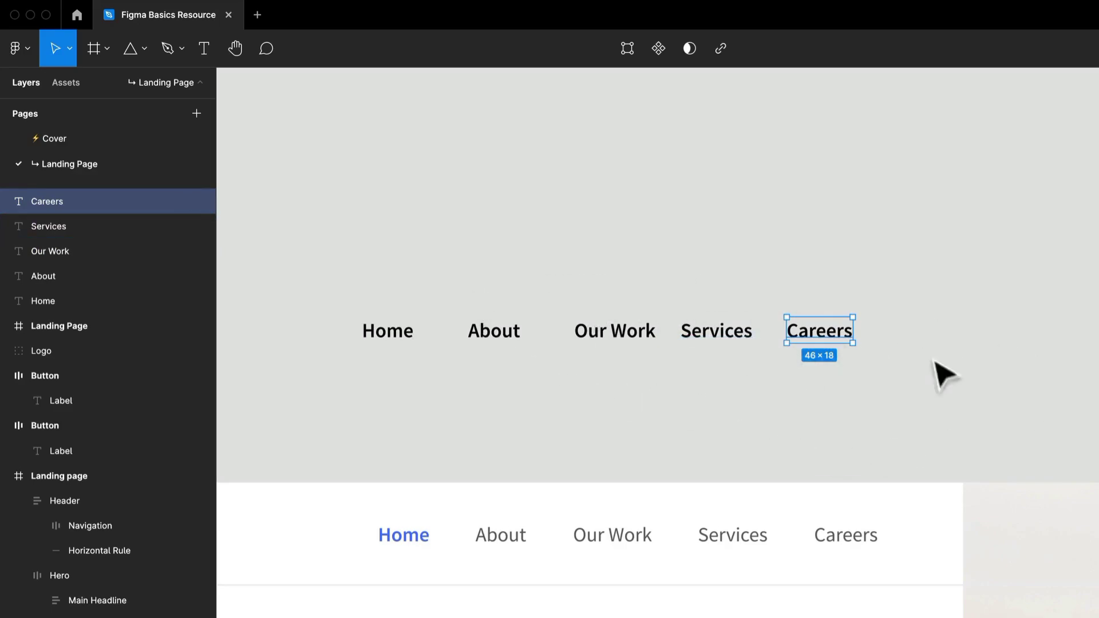
- Fill all five new navigation labels with the grey 616161 sampled from "Our Work" in the finished header
{"action": "left_click_drag", "start_coordinate": [920, 408], "coordinate": [344, 312]}
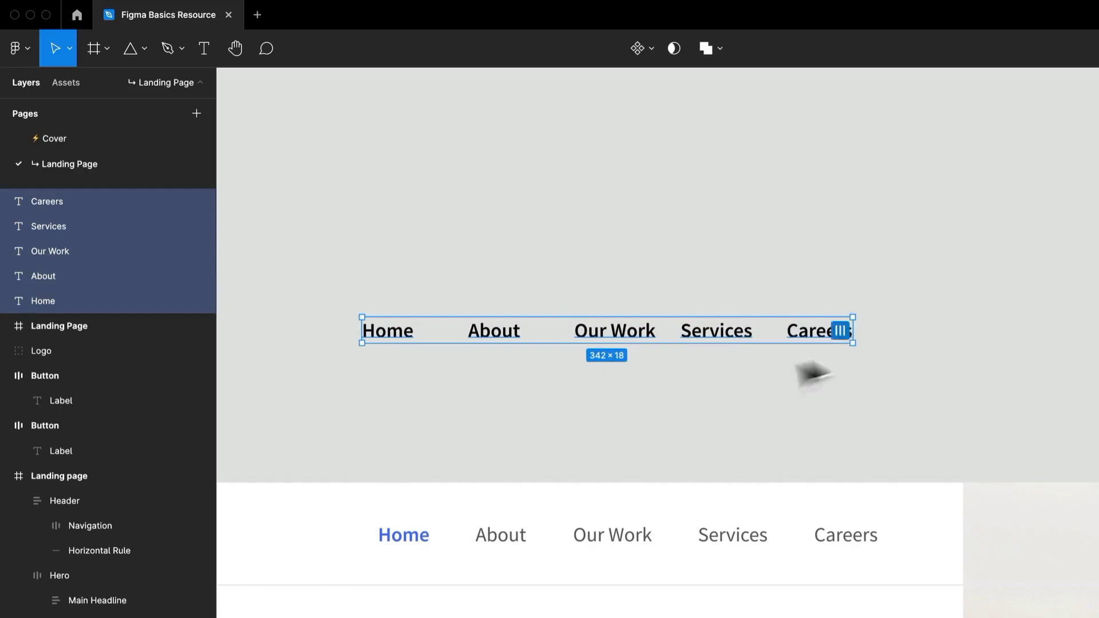
{"action": "key", "text": "i"}
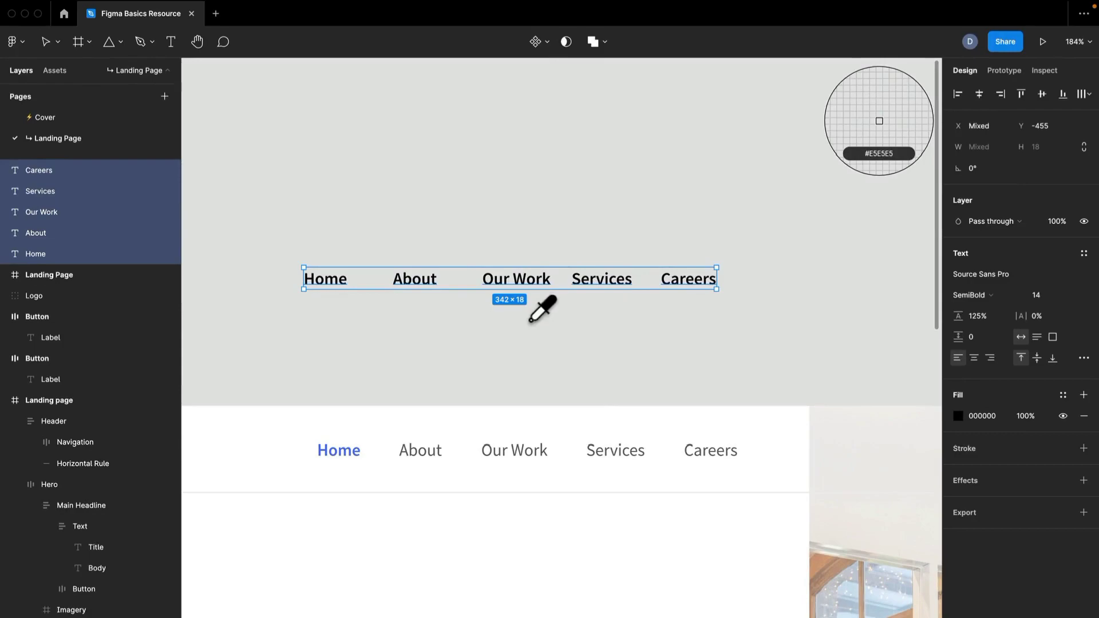
{"action": "scroll", "coordinate": [526, 452], "scroll_direction": "up", "scroll_amount": 10}
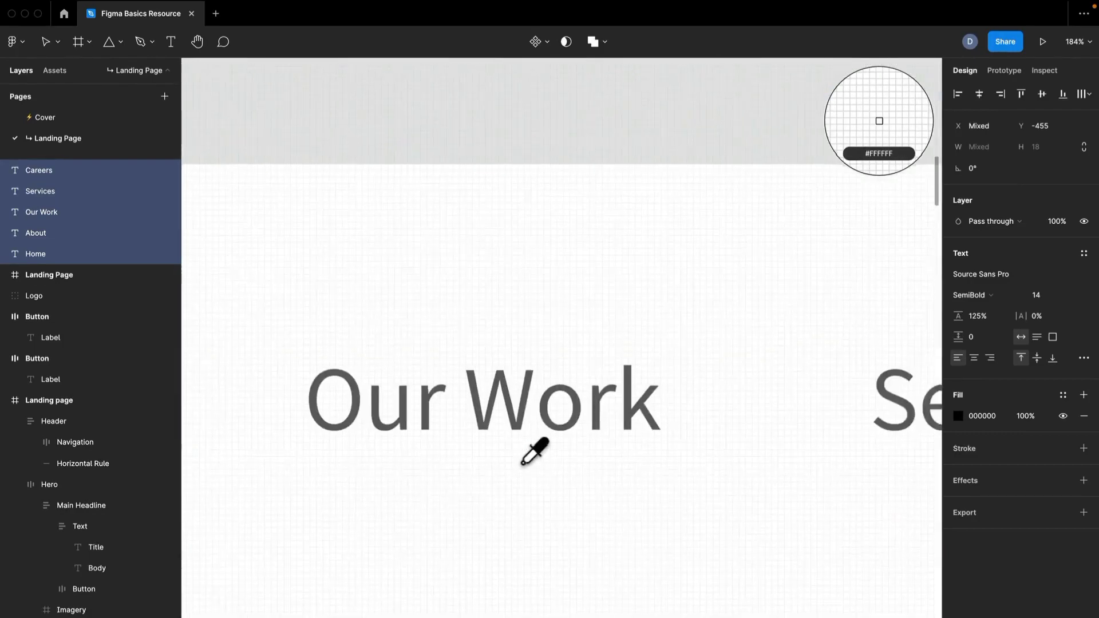
{"action": "left_click", "coordinate": [524, 401]}
{"action": "scroll", "coordinate": [520, 405], "scroll_direction": "down", "scroll_amount": 6}
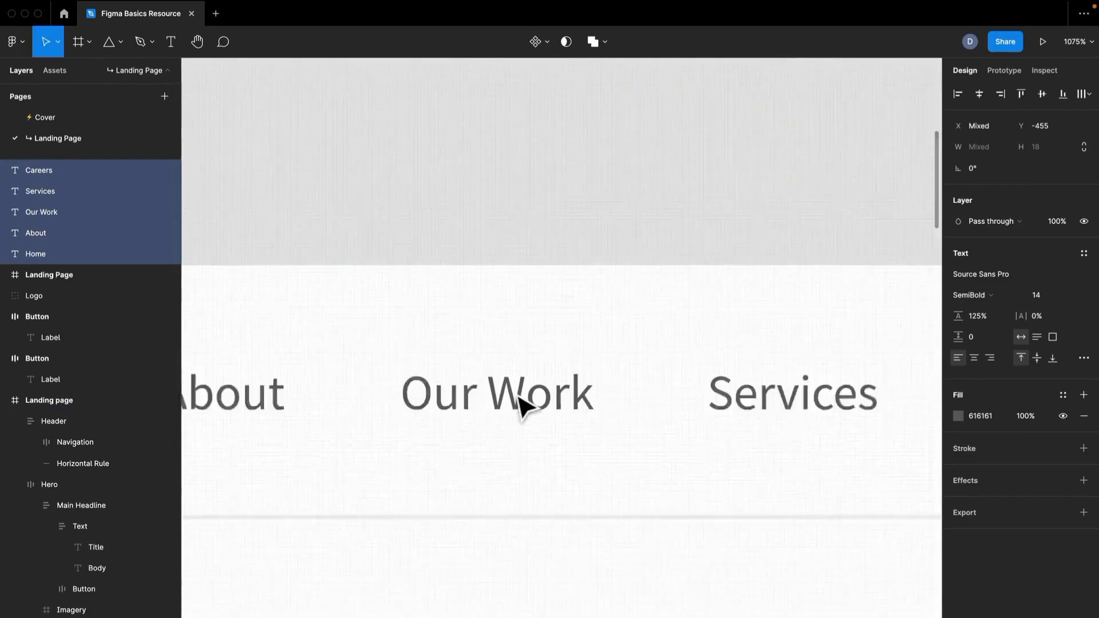
{"action": "left_click_drag", "start_coordinate": [568, 236], "coordinate": [626, 350]}
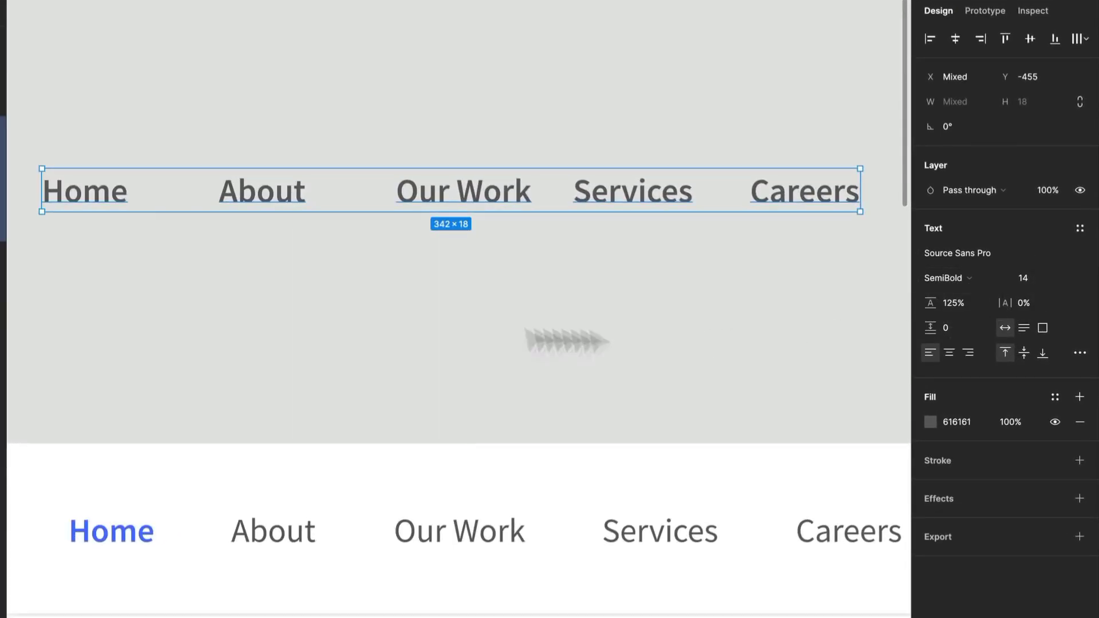
- Set the font weight of all five navigation labels to Regular and deselect them
{"action": "scroll", "coordinate": [400, 312], "scroll_direction": "down", "scroll_amount": 2}
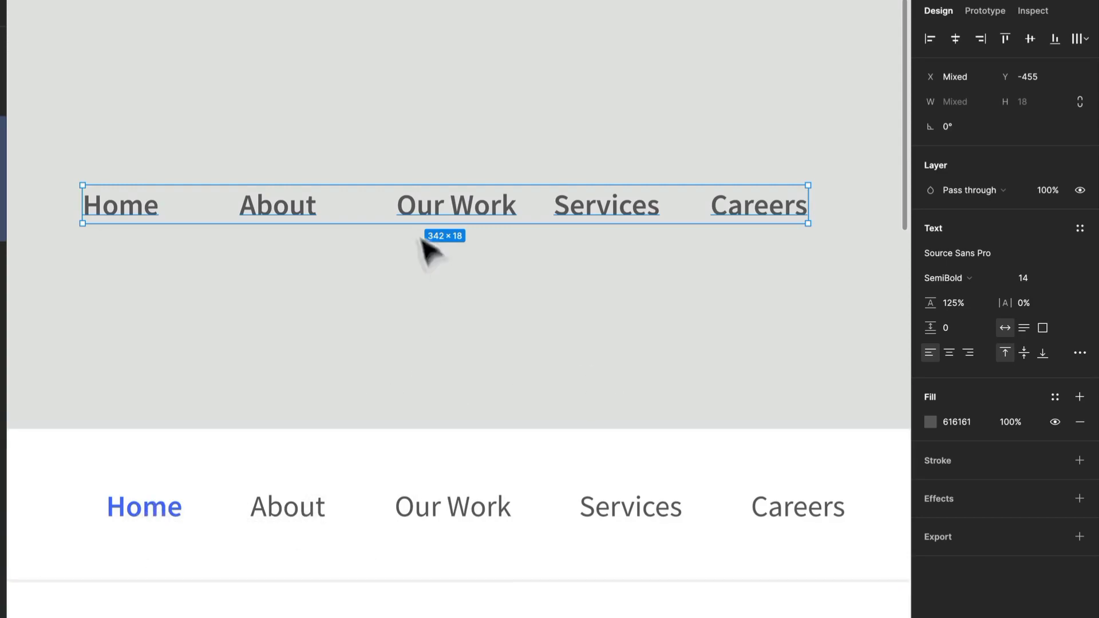
{"action": "left_click", "coordinate": [953, 278]}
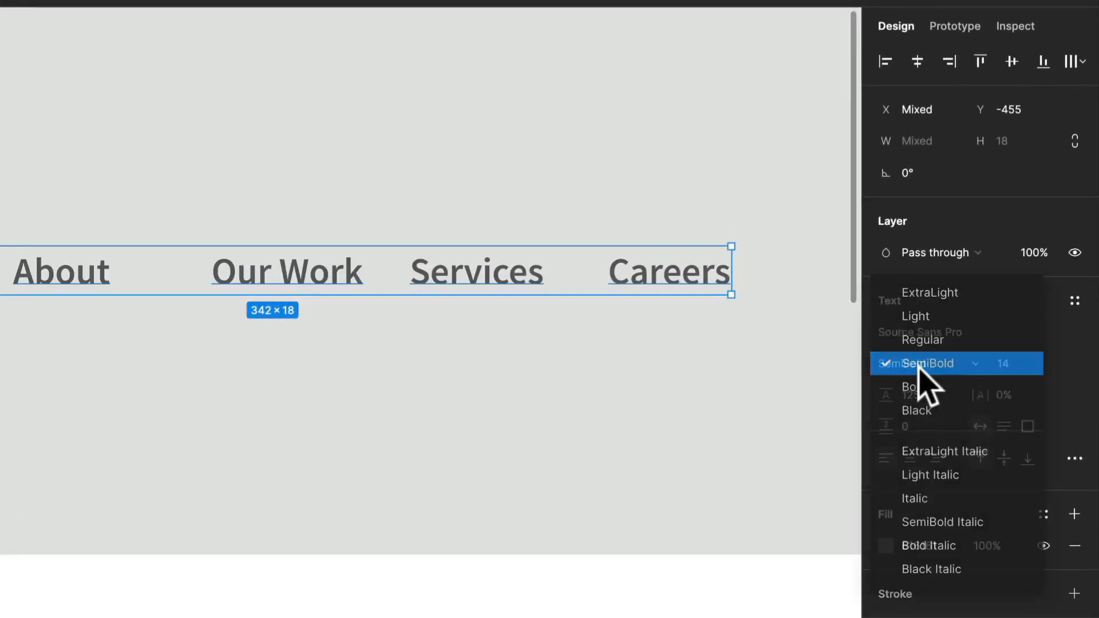
{"action": "left_click", "coordinate": [929, 340]}
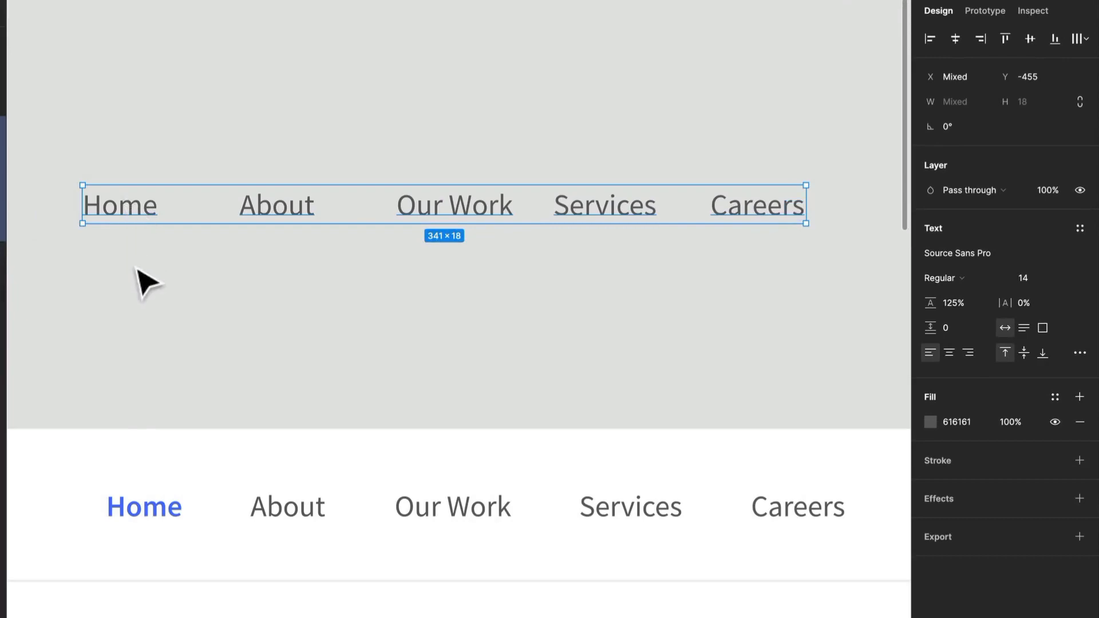
{"action": "left_click", "coordinate": [137, 285]}
- Set the Home label to SemiBold weight and fill it with the blue document color 4D73F8
{"action": "left_click", "coordinate": [142, 218]}
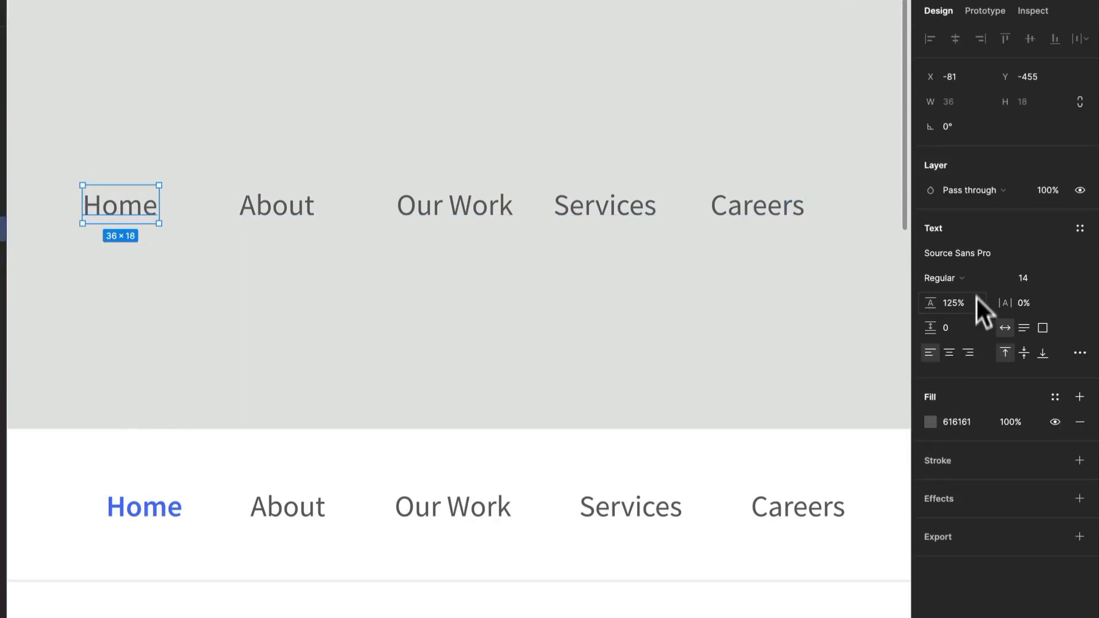
{"action": "left_click", "coordinate": [956, 279]}
{"action": "left_click", "coordinate": [968, 290]}
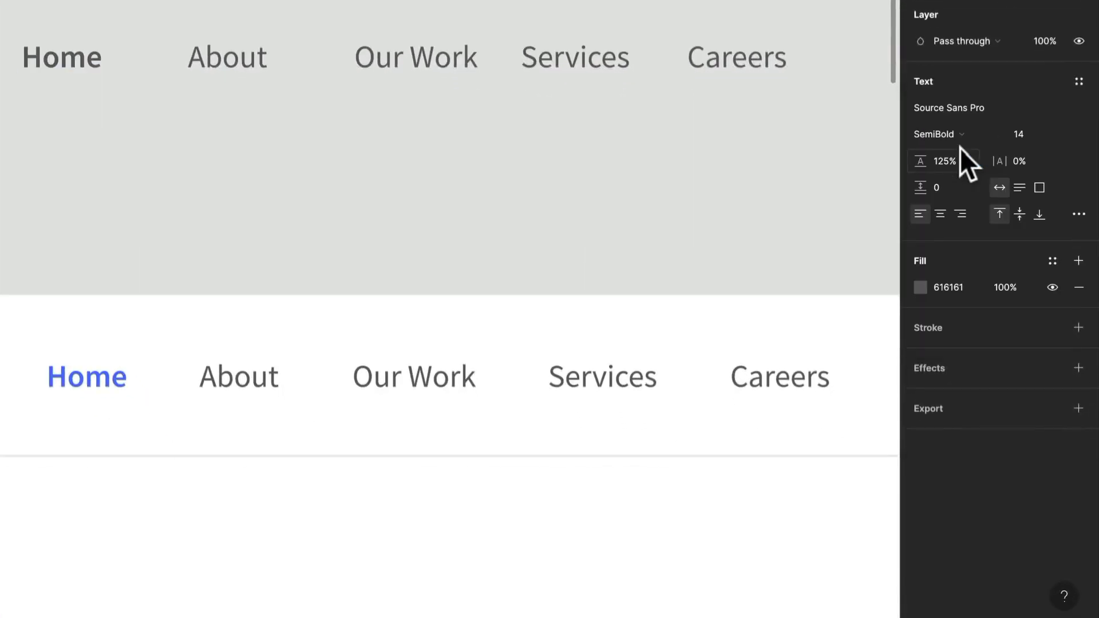
{"action": "left_click", "coordinate": [920, 287]}
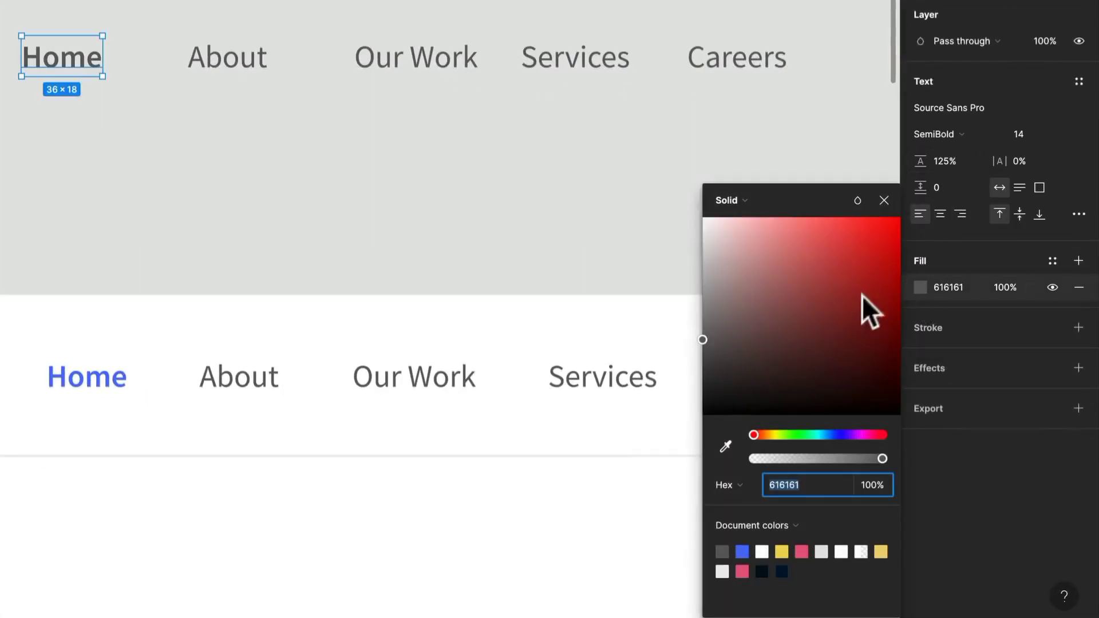
{"action": "left_click", "coordinate": [742, 551]}
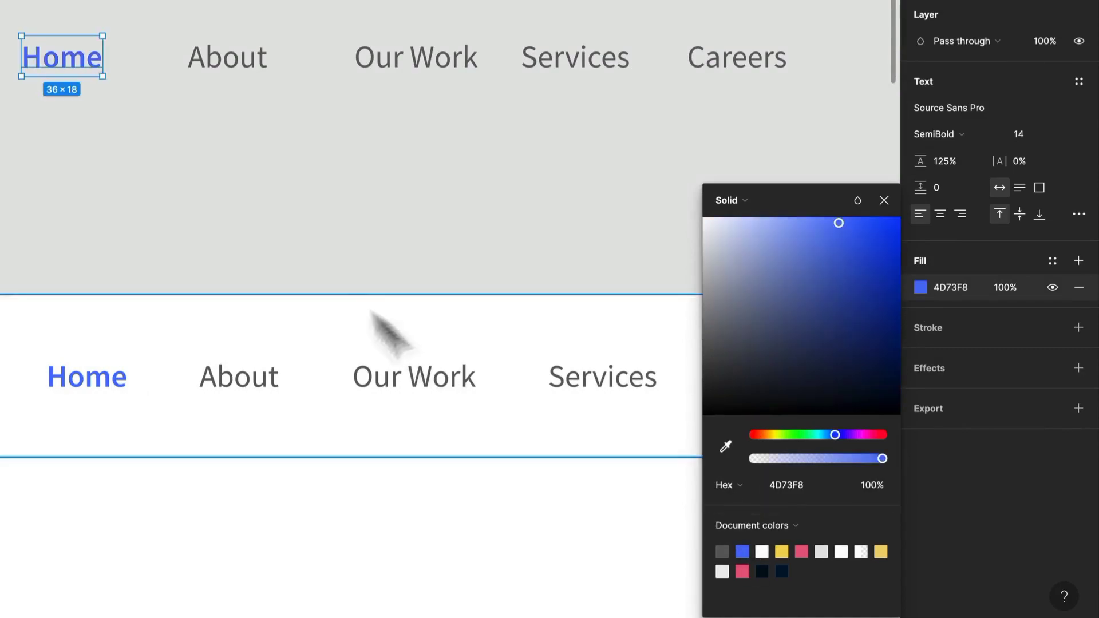
{"action": "left_click", "coordinate": [267, 227]}
{"action": "scroll", "coordinate": [250, 171], "scroll_direction": "down", "scroll_amount": 2}
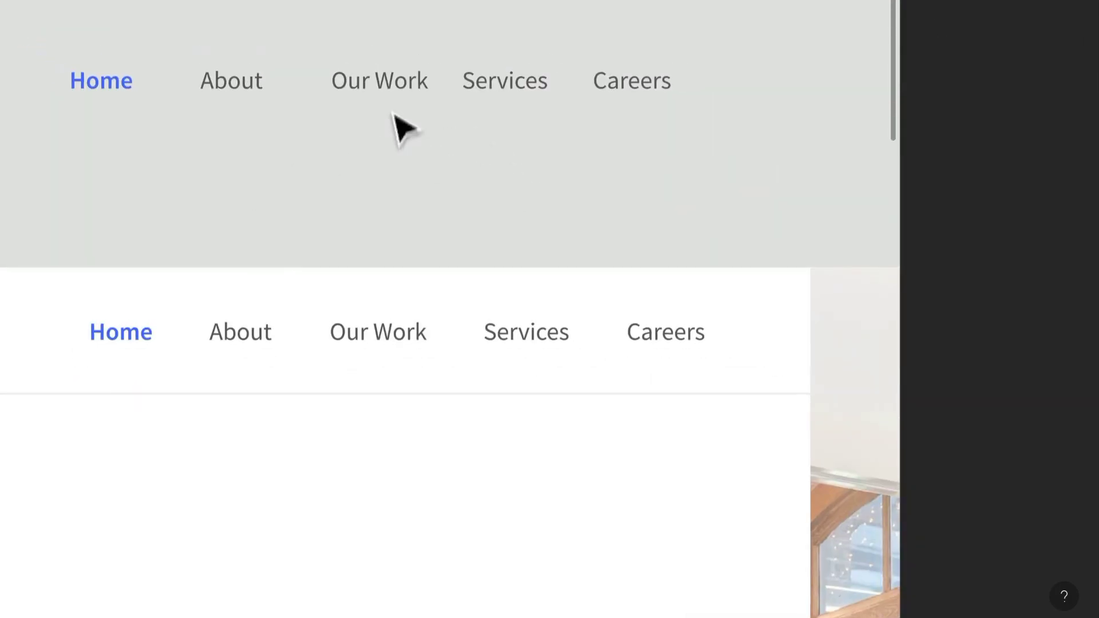
- Batch-rename the five navigation text layers to "Nav Item" and deselect them
{"action": "left_click", "coordinate": [412, 92]}
{"action": "left_click_drag", "start_coordinate": [687, 110], "coordinate": [41, 60]}
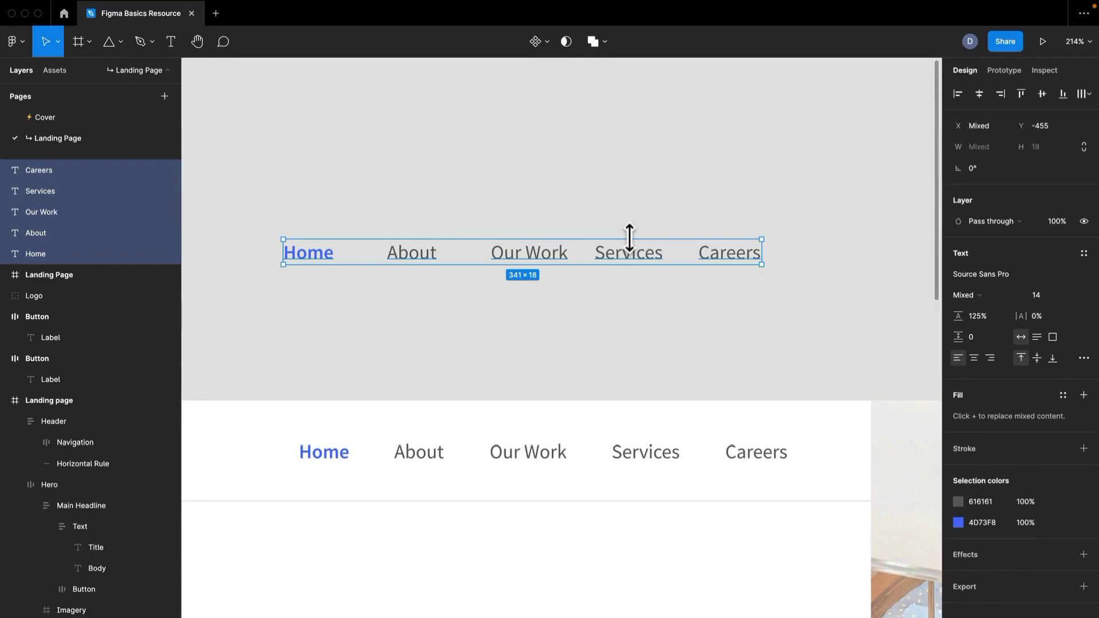
{"action": "key", "text": "super+r"}
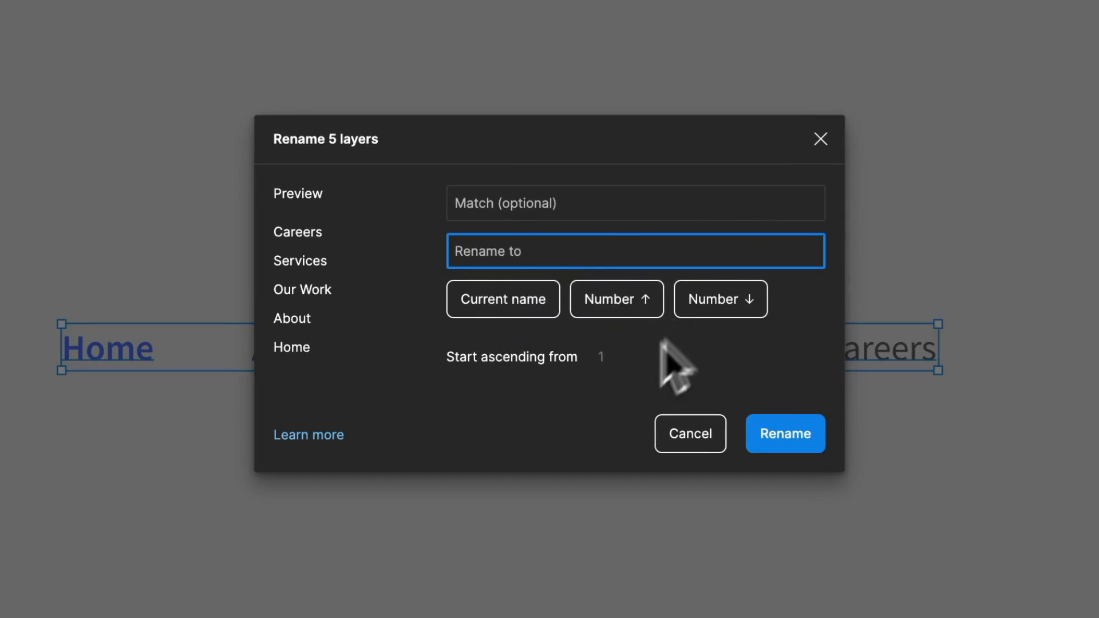
{"action": "left_click", "coordinate": [471, 309]}
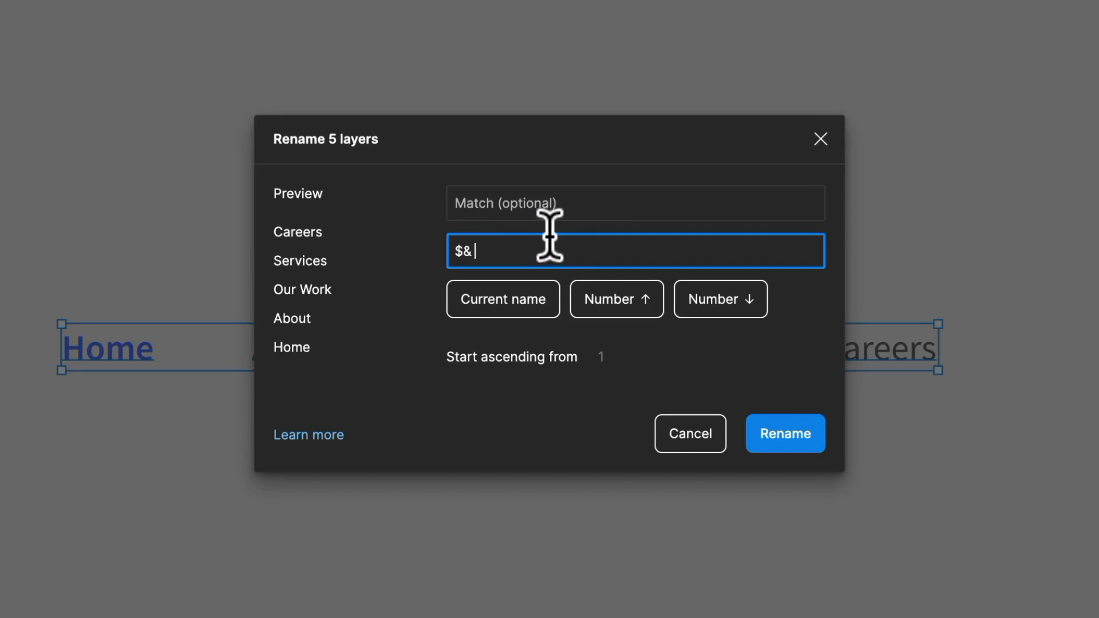
{"action": "left_click_drag", "start_coordinate": [507, 246], "coordinate": [425, 238]}
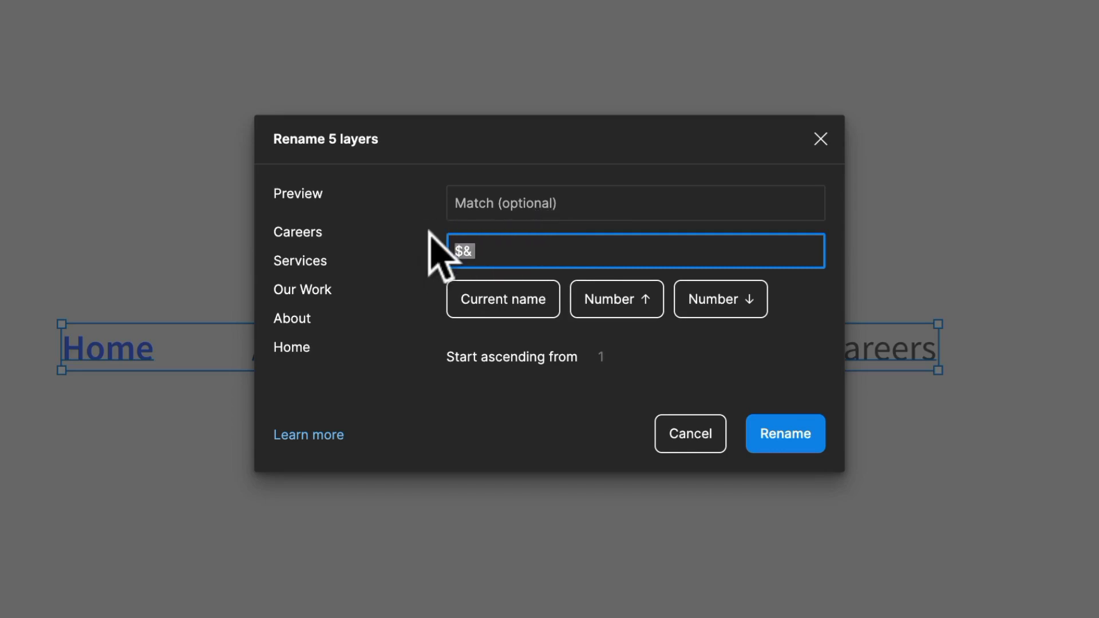
{"action": "key", "text": "BackSpace"}
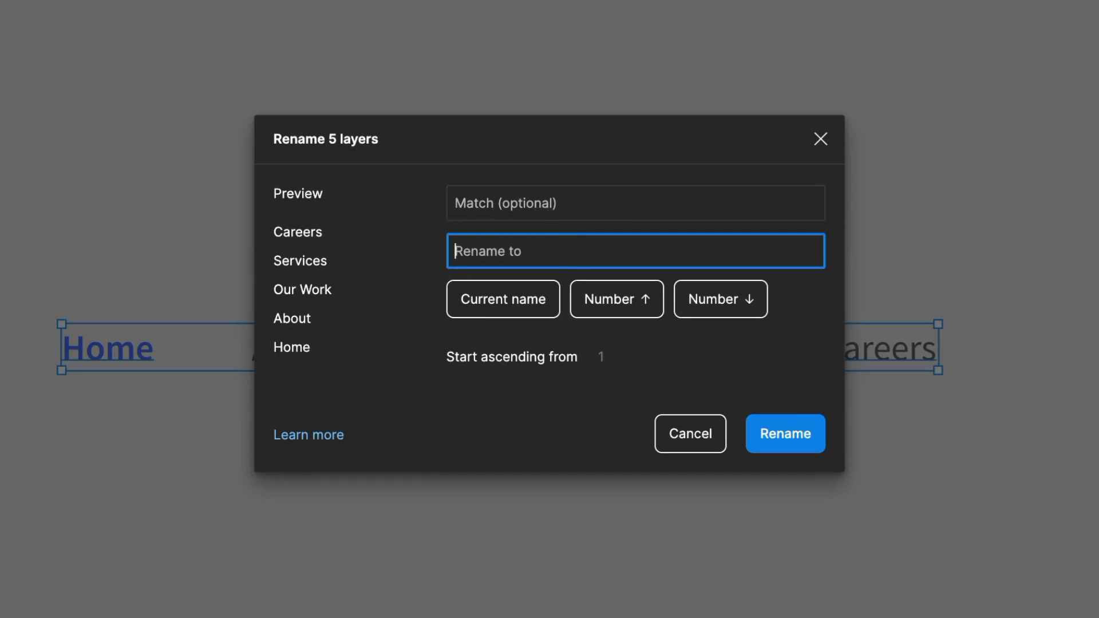
{"action": "type", "text": "Nav Item"}
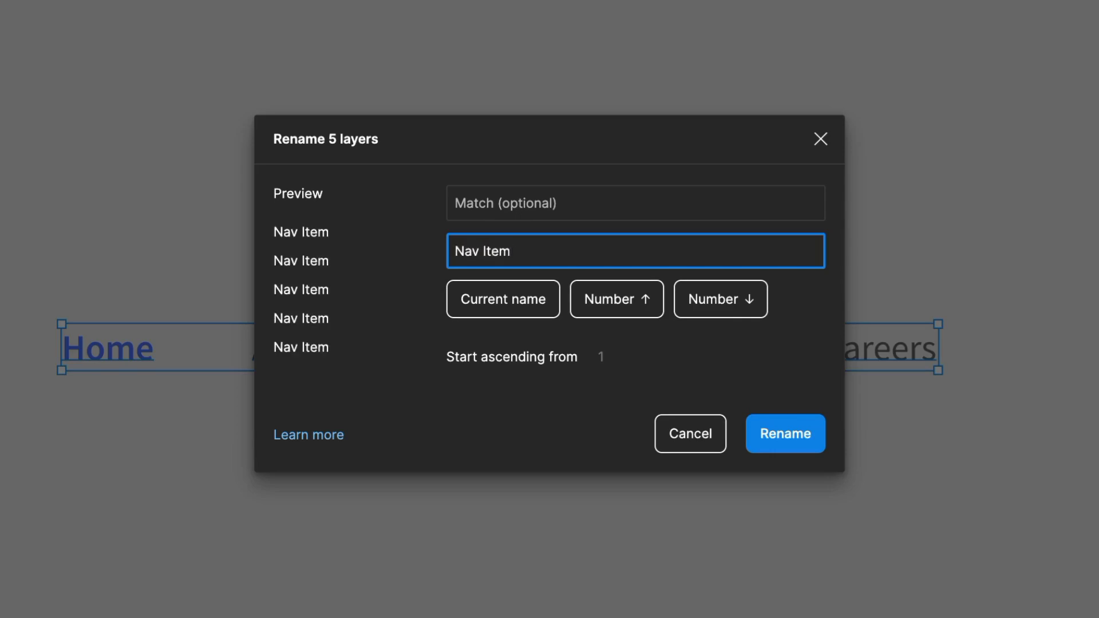
{"action": "key", "text": "Return"}
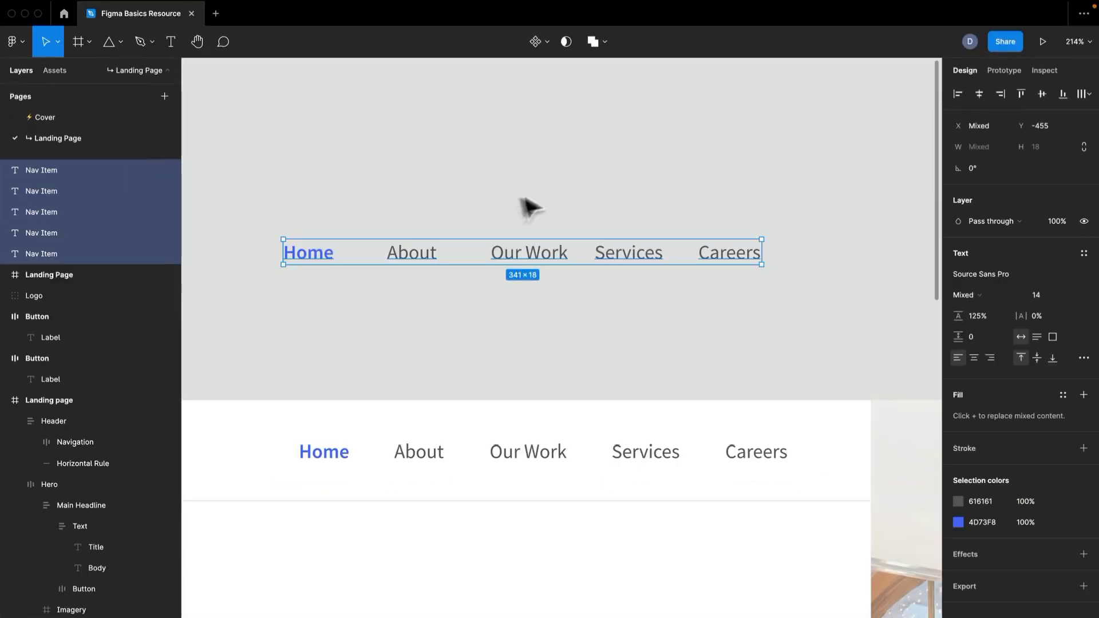
{"action": "left_click", "coordinate": [553, 212]}
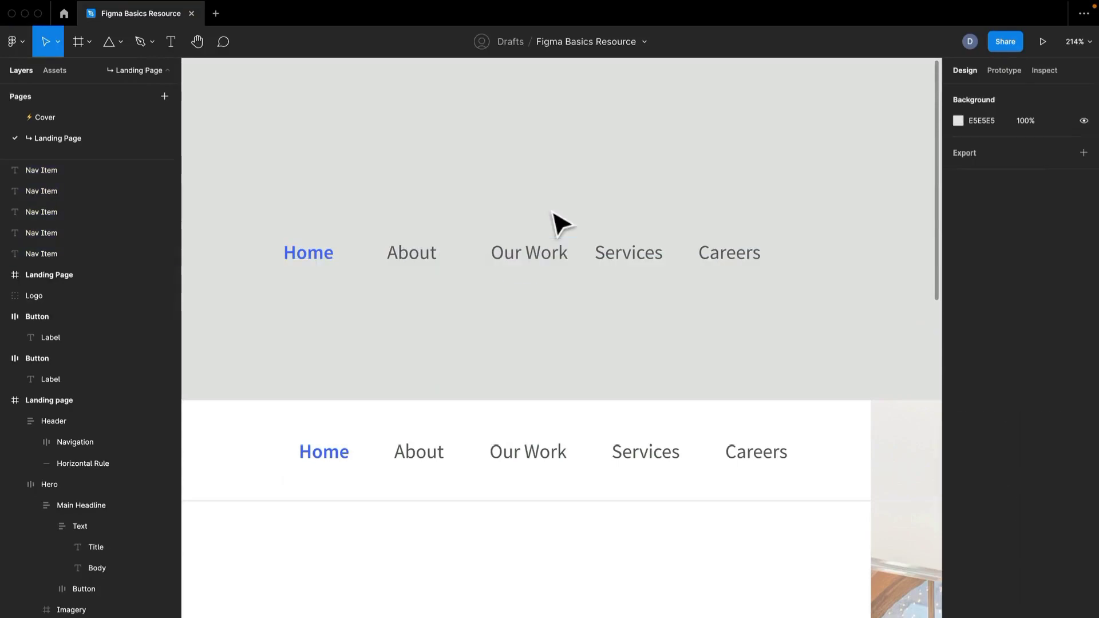
- Check the text resizing mode of the individual navigation labels, including Our Work
{"action": "left_click", "coordinate": [700, 250]}
{"action": "left_click", "coordinate": [812, 321]}
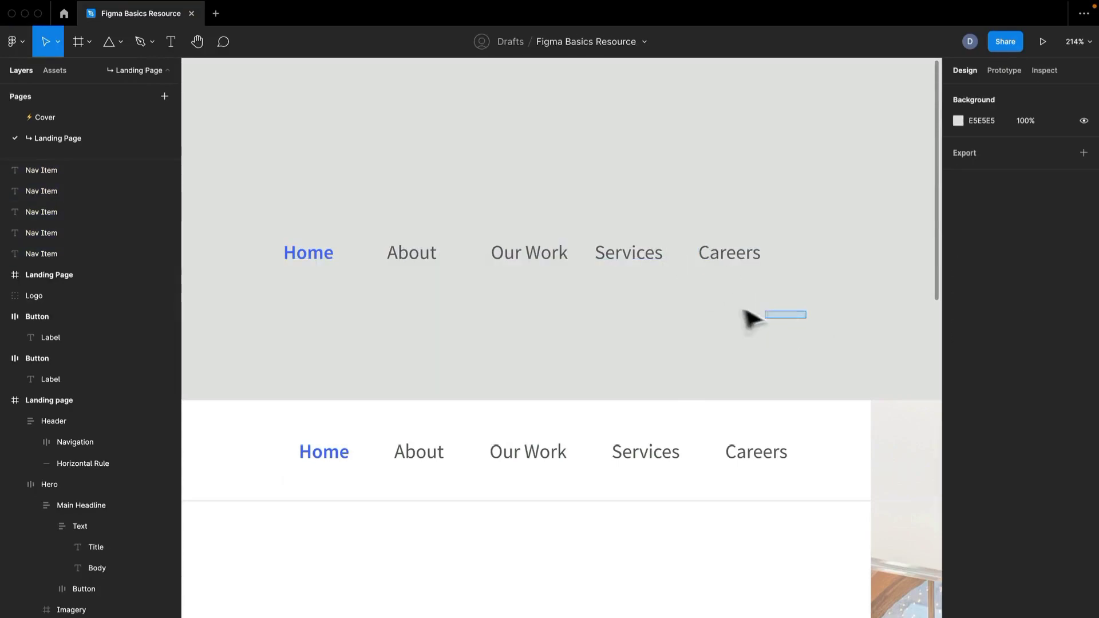
{"action": "left_click", "coordinate": [708, 266]}
{"action": "left_click", "coordinate": [598, 265]}
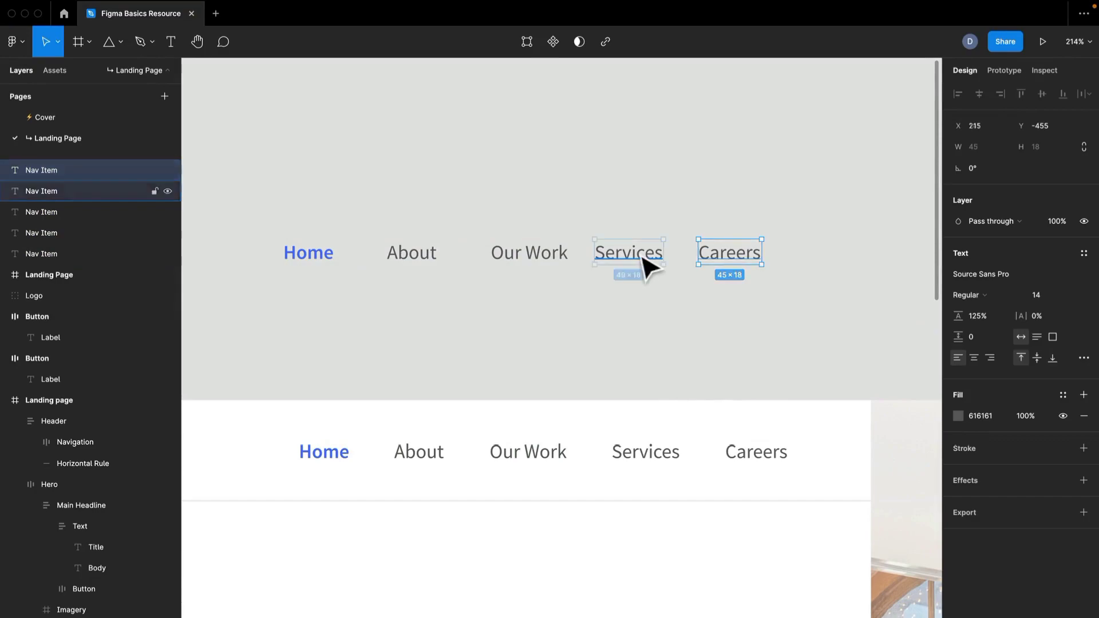
{"action": "left_click", "coordinate": [541, 262]}
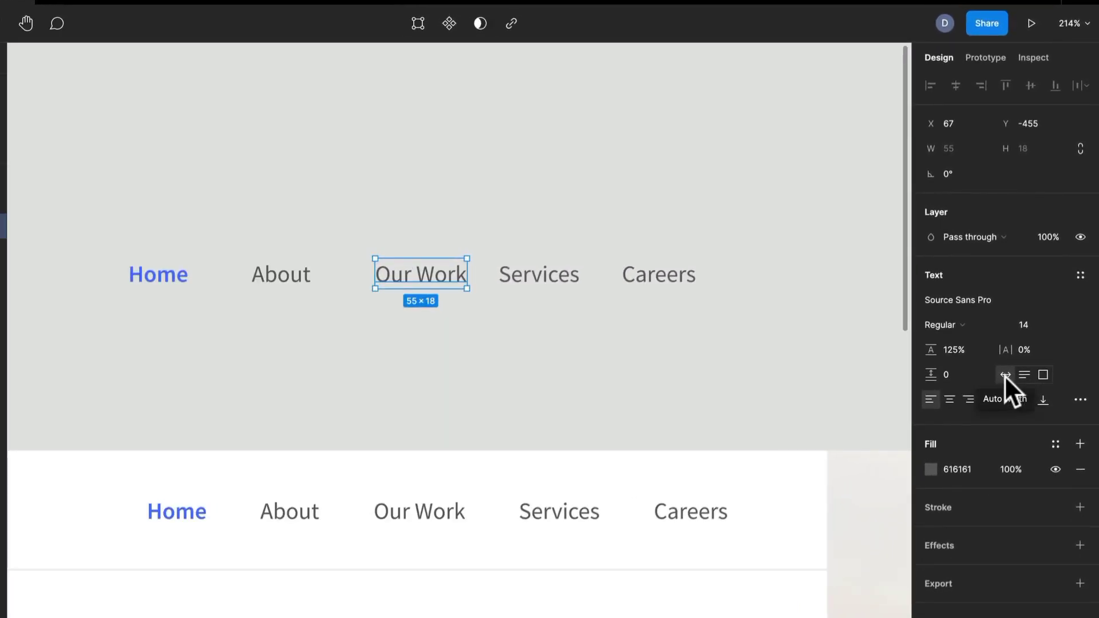
{"action": "left_click", "coordinate": [469, 318]}
- Wrap the five navigation labels in a frame and rename it "Navigation Items"
{"action": "left_click_drag", "start_coordinate": [475, 319], "coordinate": [197, 284]}
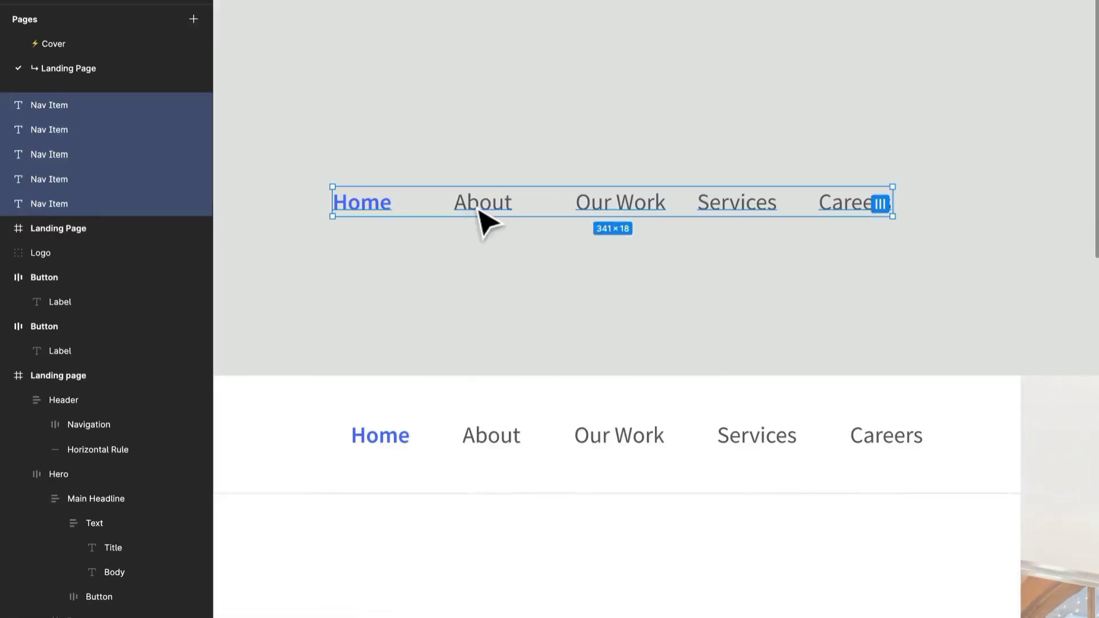
{"action": "right_click", "coordinate": [277, 278]}
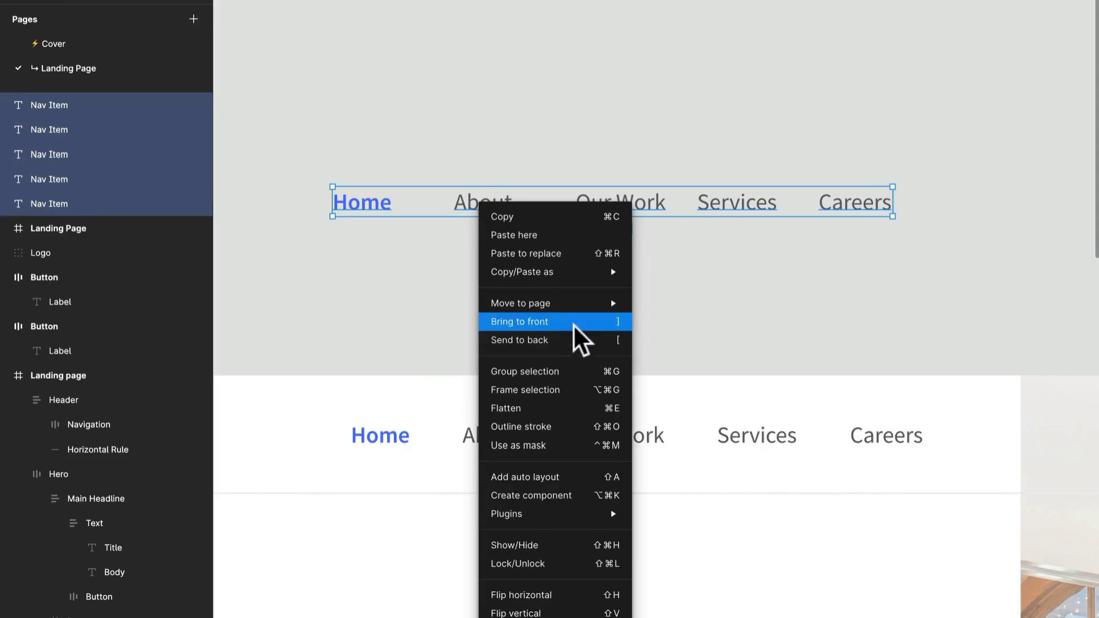
{"action": "left_click", "coordinate": [578, 396]}
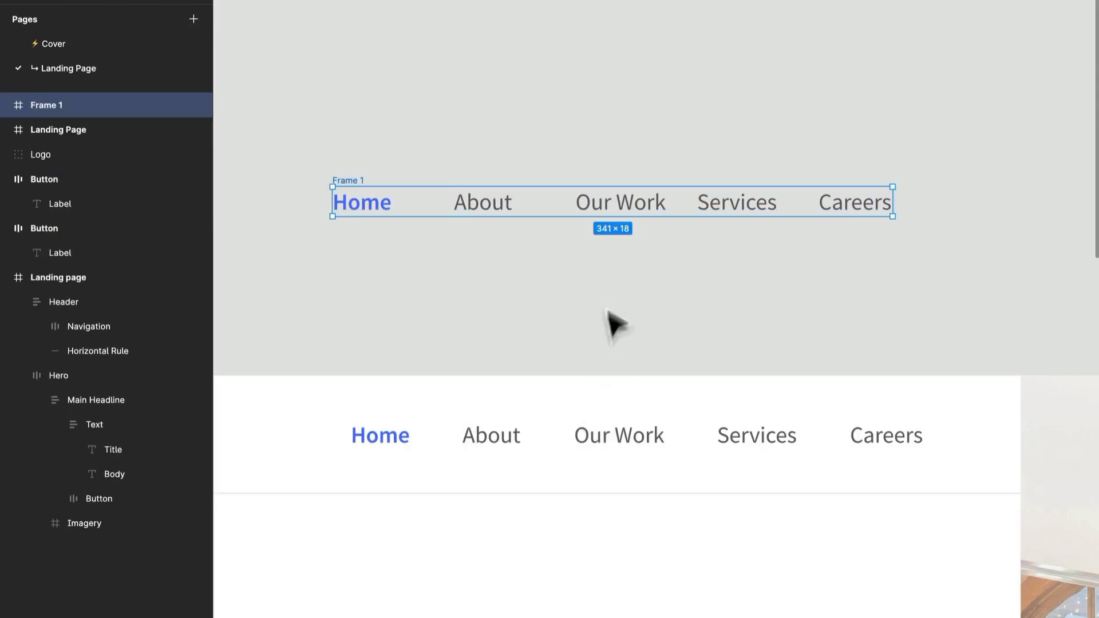
{"action": "key", "text": "ctrl+r"}
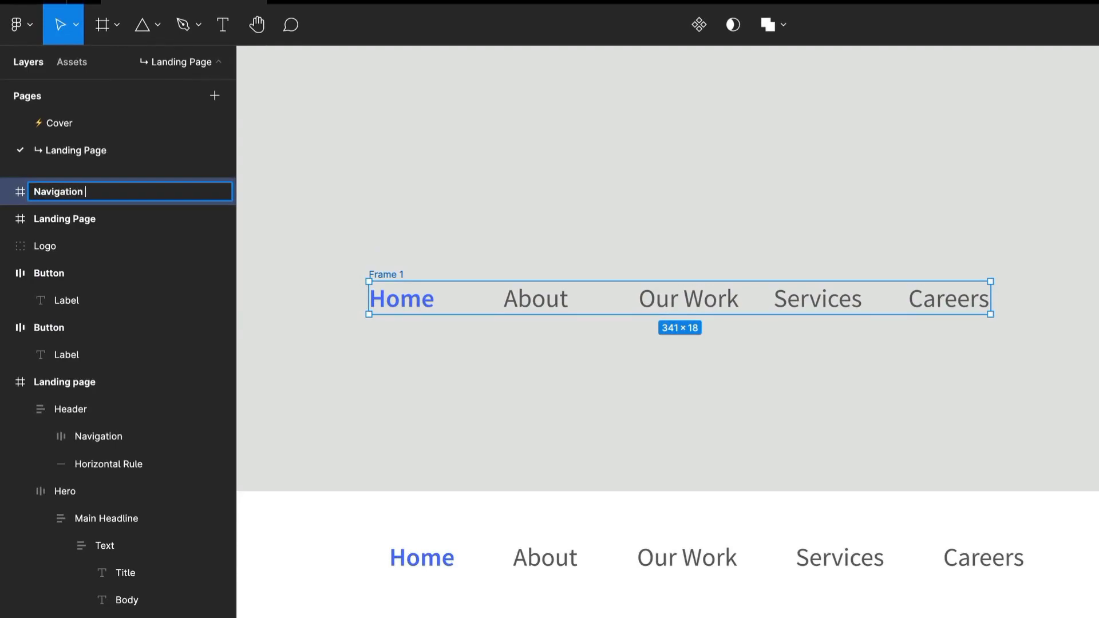
{"action": "type", "text": "Navigation Items"}
{"action": "key", "text": "Return"}
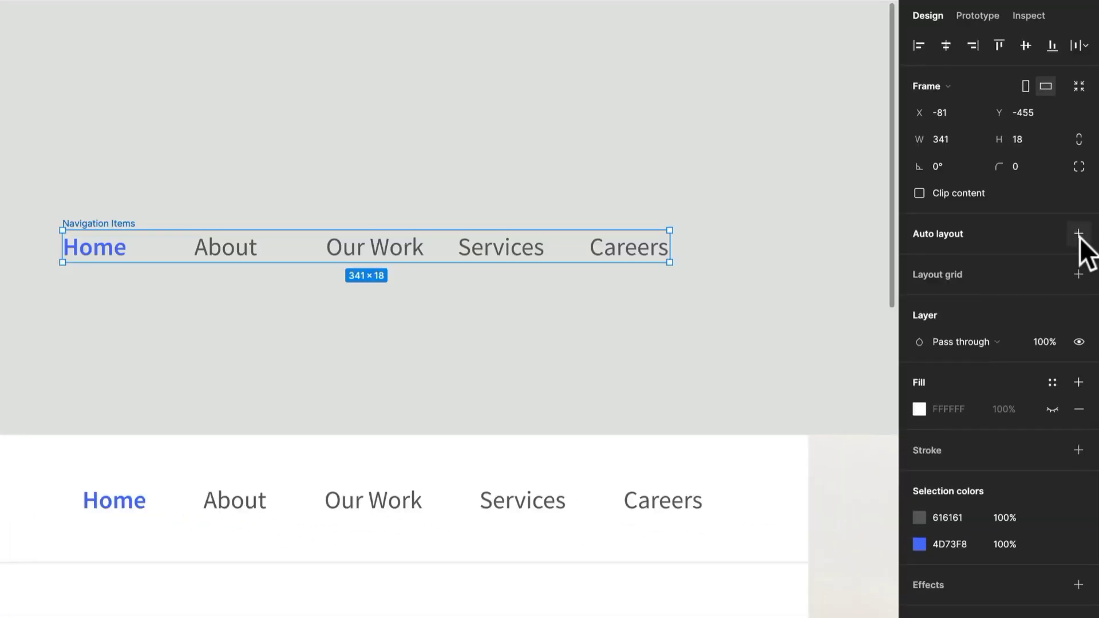
- Add horizontal auto layout to the Navigation Items frame with 32 spacing between items and left, vertically centred alignment
{"action": "left_click", "coordinate": [1078, 234]}
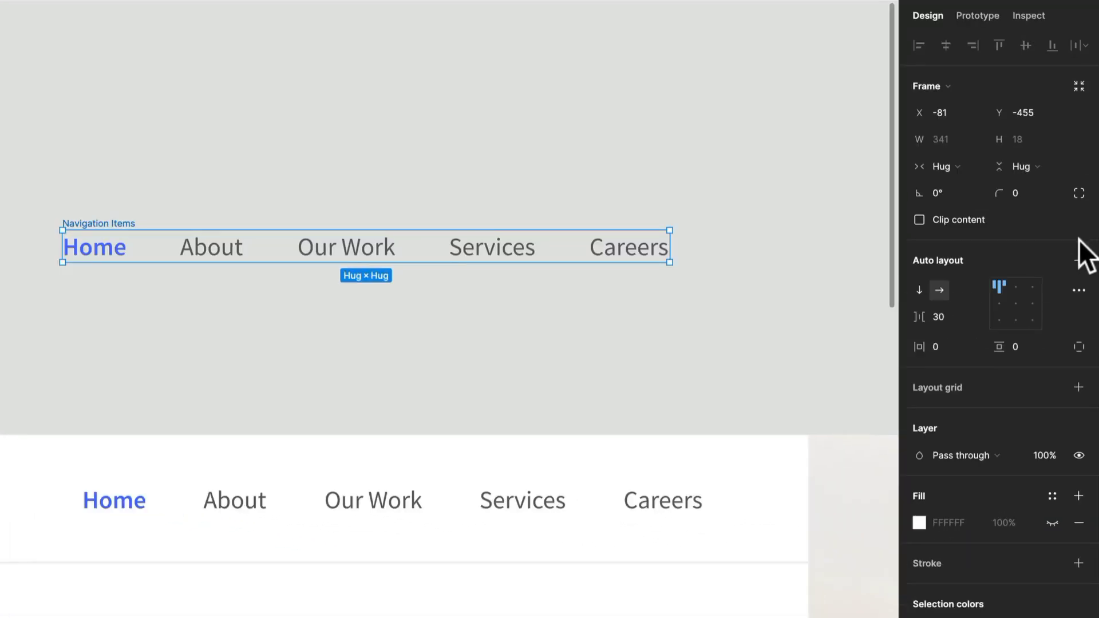
{"action": "left_click", "coordinate": [955, 316]}
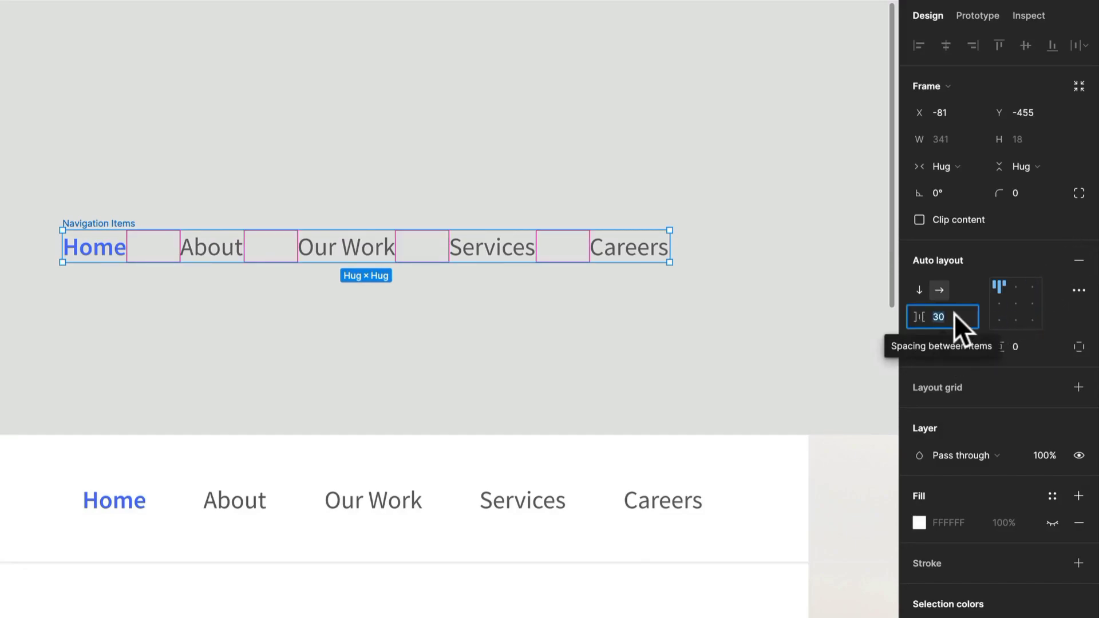
{"action": "type", "text": "24"}
{"action": "key", "text": "Return"}
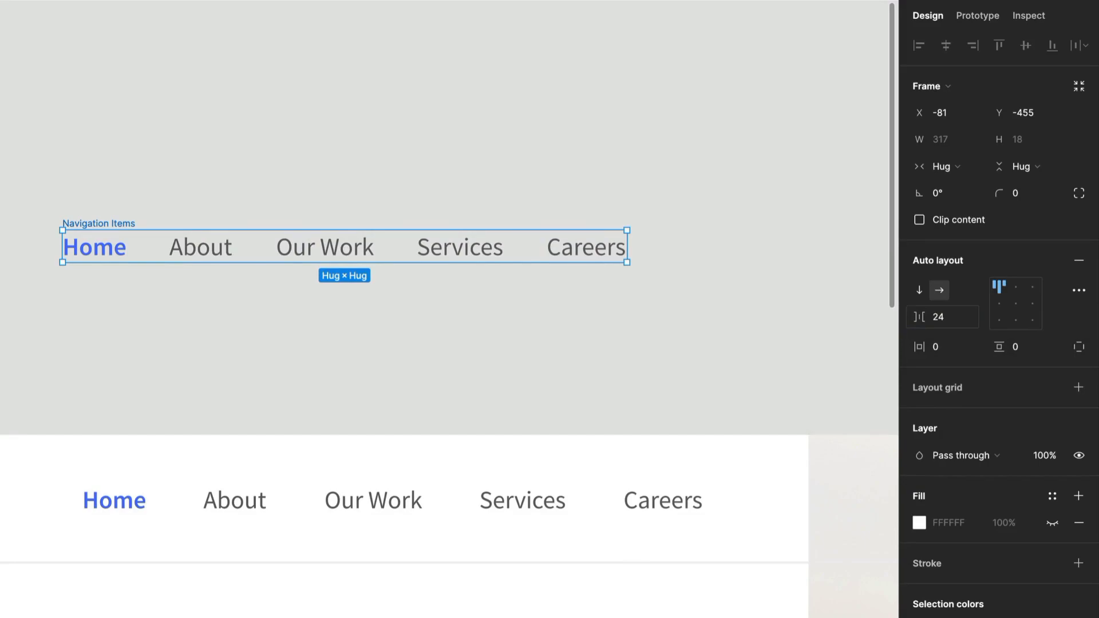
{"action": "left_click", "coordinate": [954, 316]}
{"action": "key", "text": "Return"}
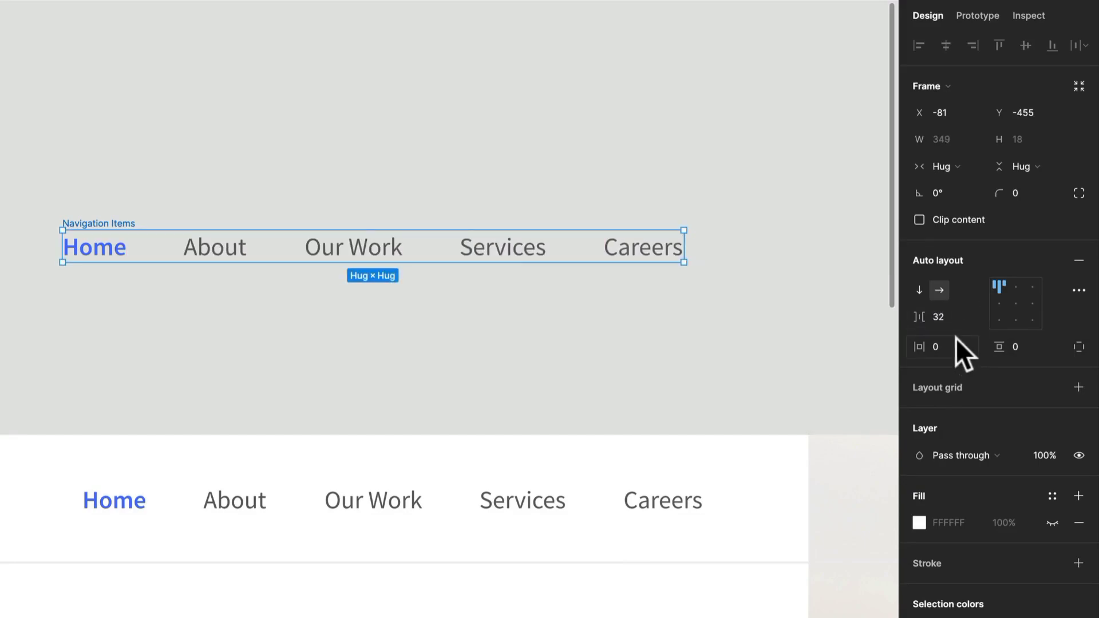
{"action": "left_click", "coordinate": [999, 303]}
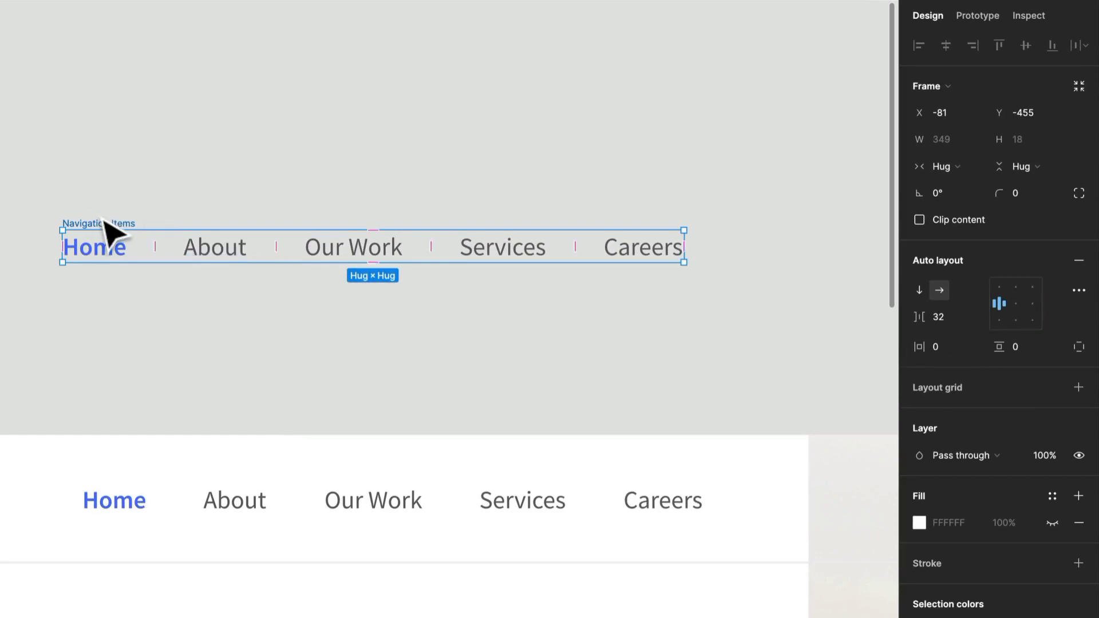
- Try deleting the About label from the Navigation Items frame and undo the deletion
{"action": "left_click", "coordinate": [210, 256]}
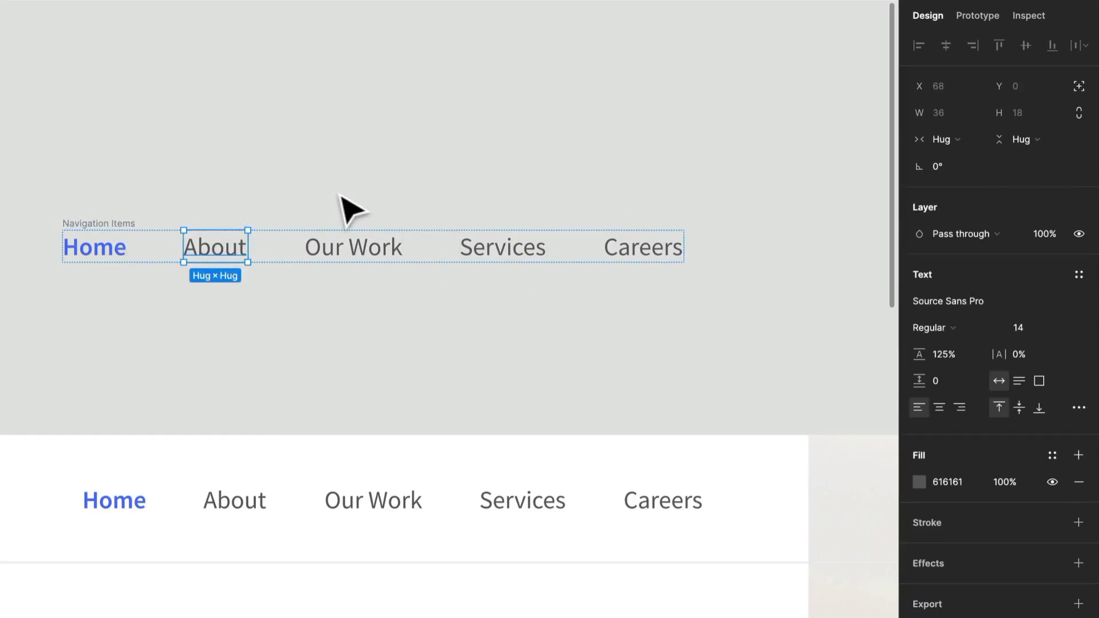
{"action": "key", "text": "Delete"}
{"action": "key", "text": "ctrl+z"}
- Move the Navigation Items frame into the upper part of the blank Landing Page frame
{"action": "scroll", "coordinate": [328, 189], "scroll_direction": "down", "scroll_amount": 1}
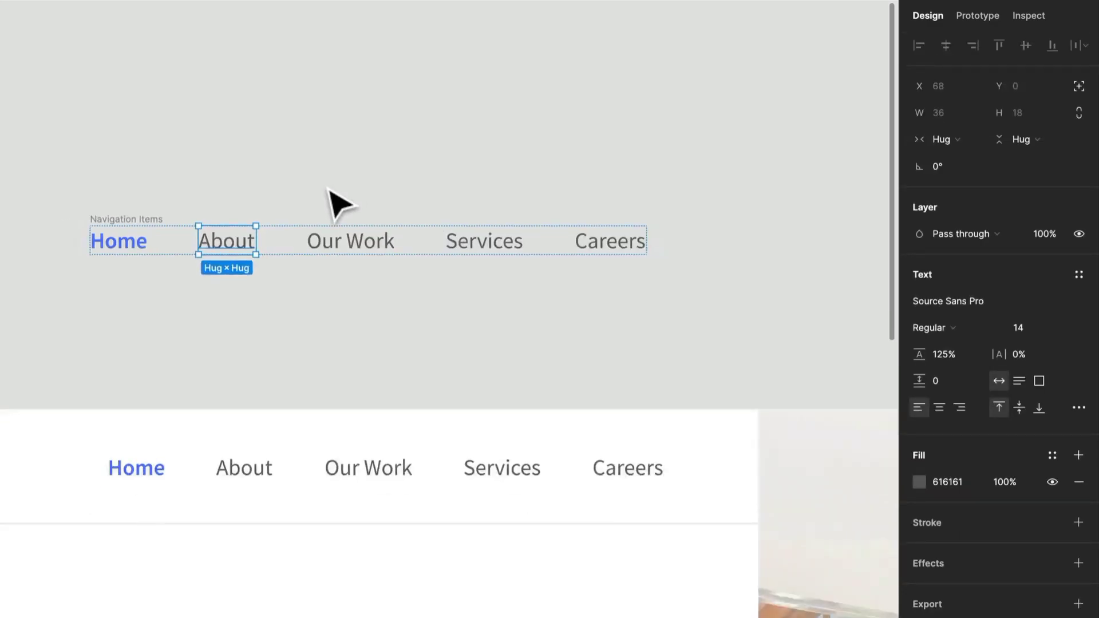
{"action": "scroll", "coordinate": [328, 188], "scroll_direction": "down", "scroll_amount": 5}
{"action": "scroll", "coordinate": [325, 191], "scroll_direction": "up", "scroll_amount": 3}
{"action": "left_click_drag", "start_coordinate": [228, 219], "coordinate": [275, 198]}
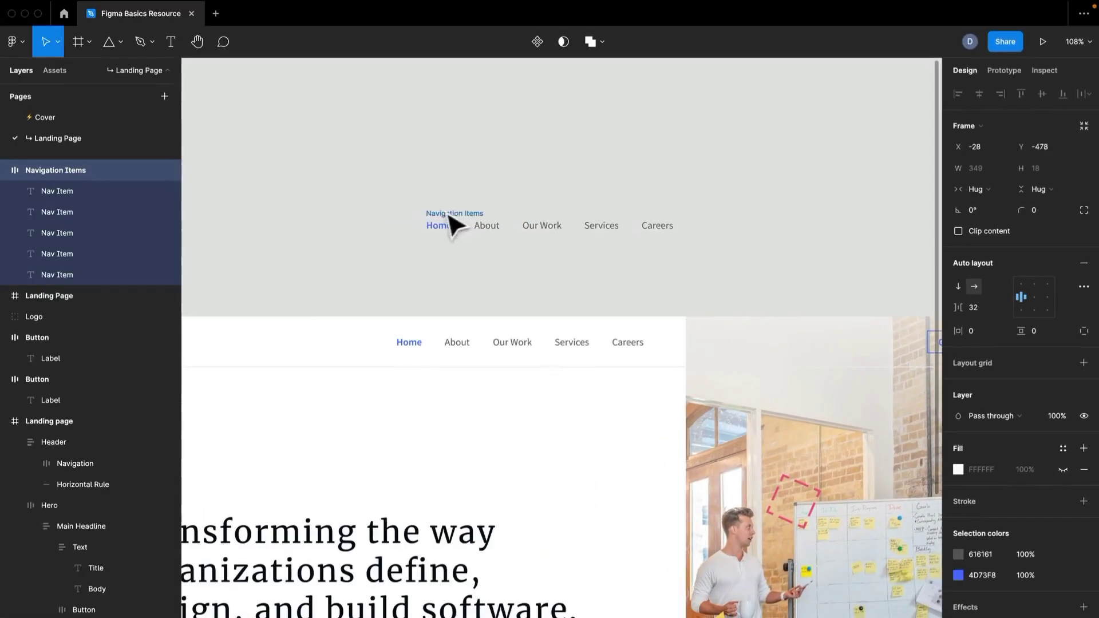
{"action": "left_click_drag", "start_coordinate": [449, 214], "coordinate": [531, 126]}
{"action": "left_click", "coordinate": [559, 229]}
{"action": "left_click_drag", "start_coordinate": [653, 213], "coordinate": [341, 246]}
{"action": "scroll", "coordinate": [341, 245], "scroll_direction": "down", "scroll_amount": 5}
{"action": "left_click_drag", "start_coordinate": [270, 206], "coordinate": [785, 411]}
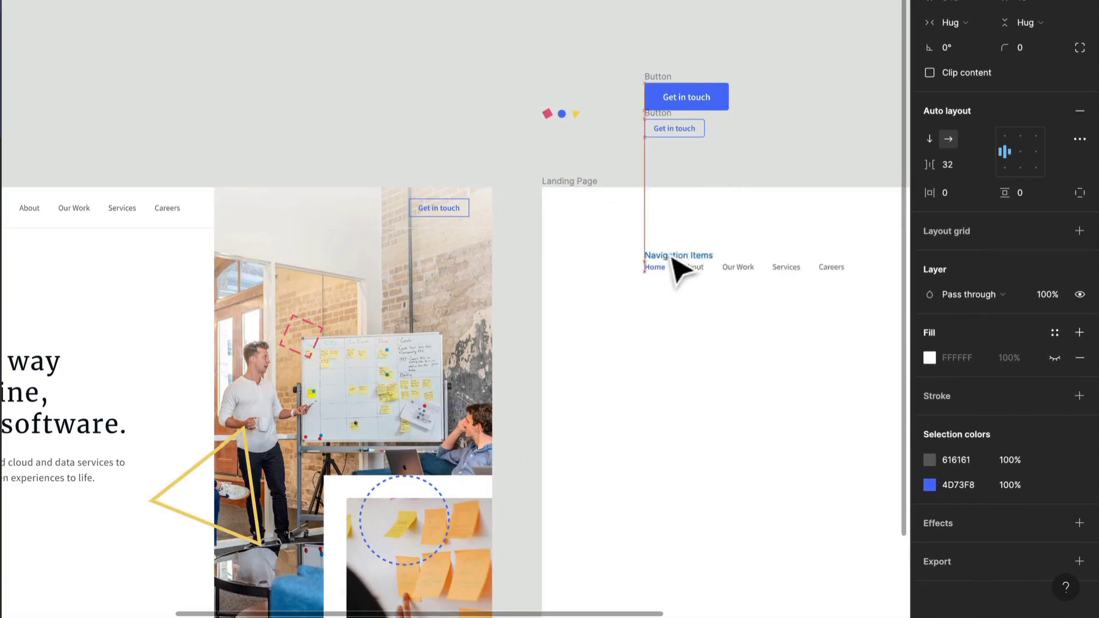
{"action": "left_click_drag", "start_coordinate": [681, 272], "coordinate": [667, 246]}
{"action": "left_click_drag", "start_coordinate": [793, 186], "coordinate": [618, 140]}
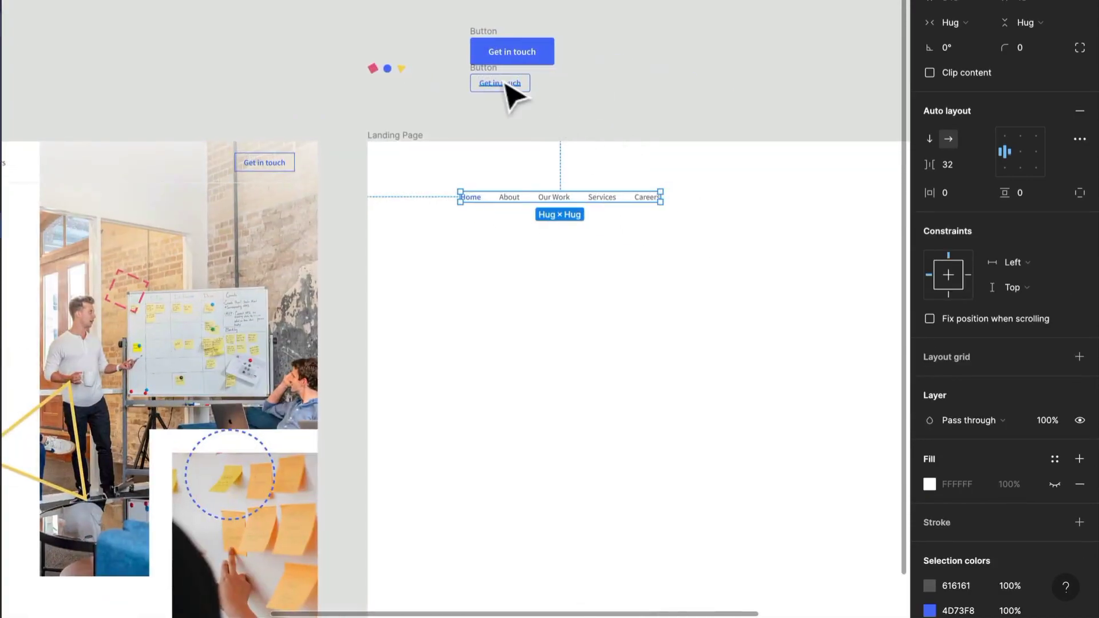
- Place the outlined "Get in touch" button after the navigation items and the logo group before them in the Landing Page frame
{"action": "left_click_drag", "start_coordinate": [503, 80], "coordinate": [744, 198]}
{"action": "left_click_drag", "start_coordinate": [373, 73], "coordinate": [403, 198]}
{"action": "scroll", "coordinate": [437, 197], "scroll_direction": "up", "scroll_amount": 10}
{"action": "scroll", "coordinate": [438, 196], "scroll_direction": "down", "scroll_amount": 5}
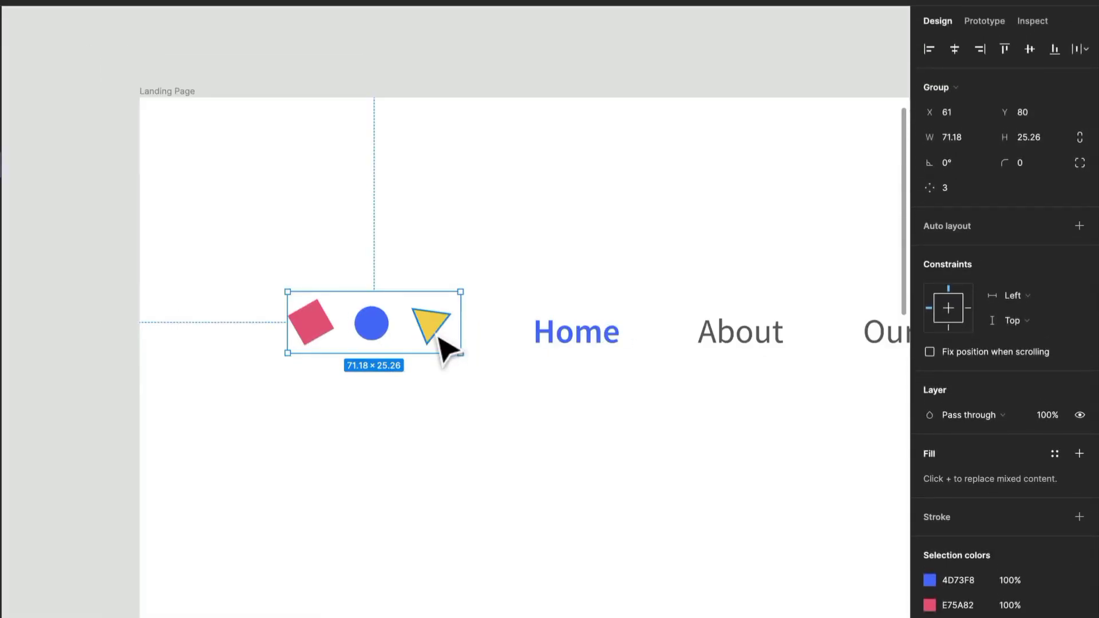
- Try resizing the logo group to 84.54 × 30 and distorting it to 59 × 50, undoing both changes
{"action": "left_click_drag", "start_coordinate": [479, 357], "coordinate": [391, 366]}
{"action": "mouse_move", "coordinate": [372, 361]}
{"action": "left_mouse_down"}
{"action": "mouse_move", "coordinate": [313, 329]}
{"action": "mouse_move", "coordinate": [376, 376]}
{"action": "left_mouse_up"}
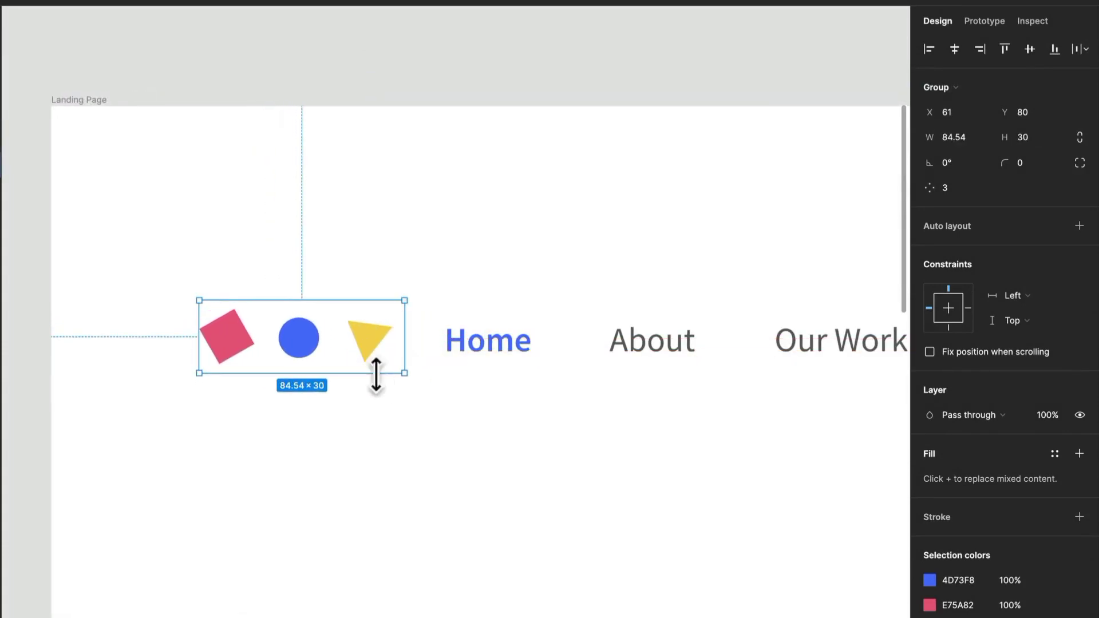
{"action": "key", "text": "ctrl+z"}
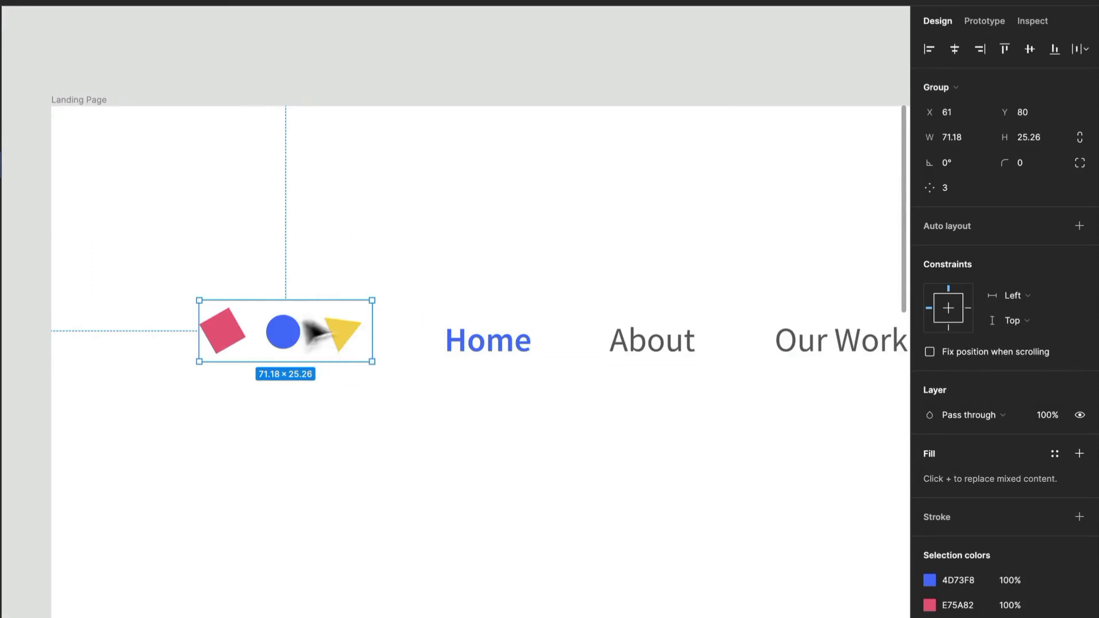
{"action": "left_click_drag", "start_coordinate": [370, 369], "coordinate": [344, 422]}
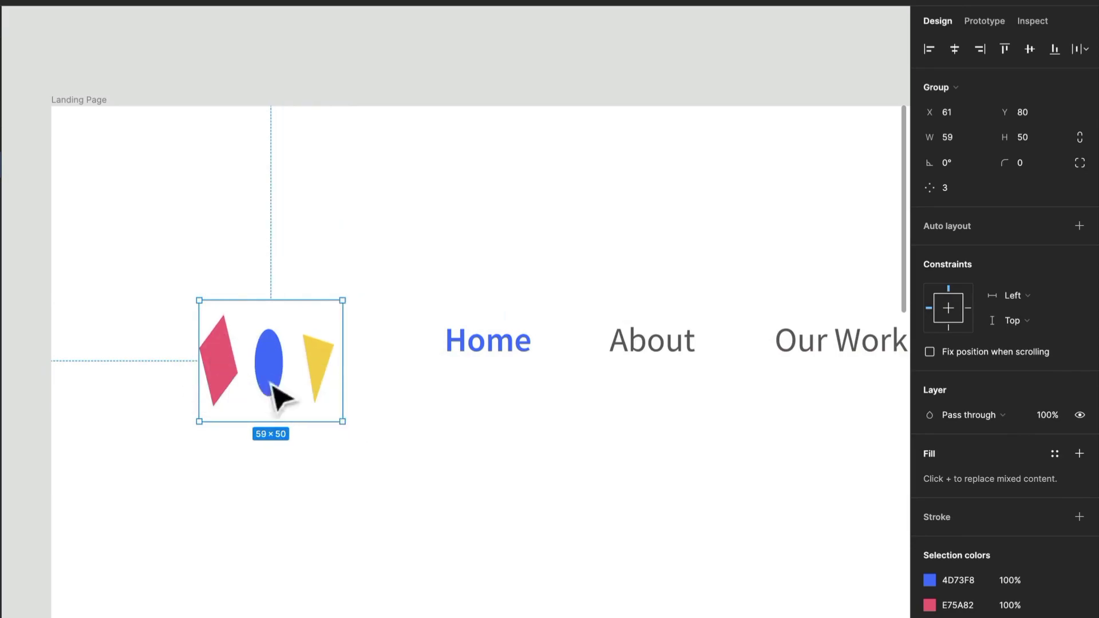
{"action": "key", "text": "ctrl+z"}
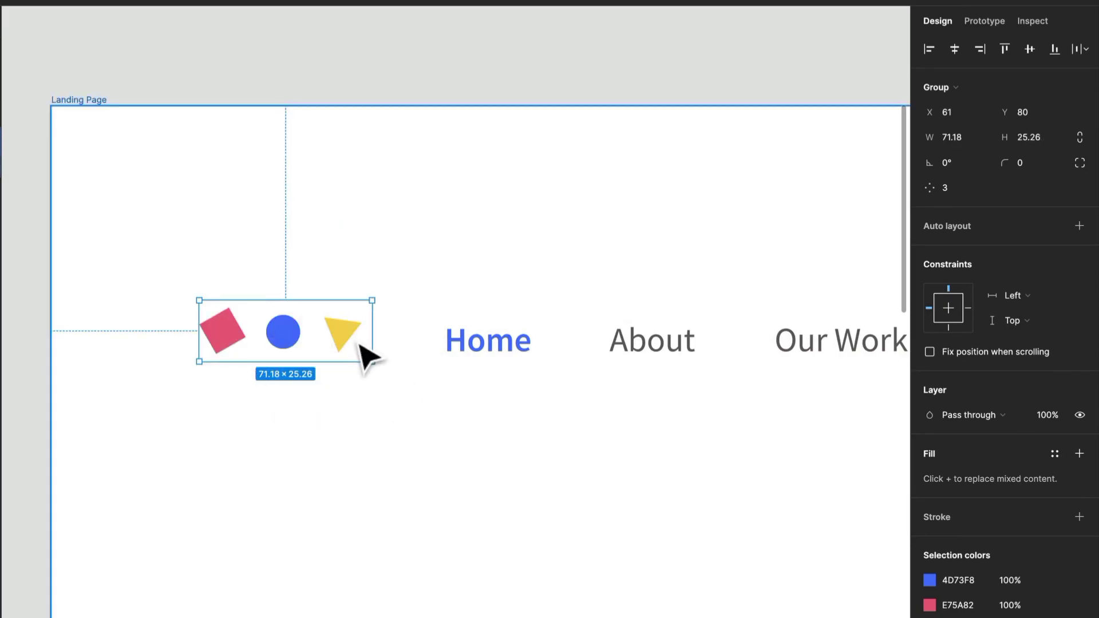
{"action": "scroll", "coordinate": [361, 349], "scroll_direction": "down", "scroll_amount": 2}
{"action": "scroll", "coordinate": [361, 347], "scroll_direction": "down", "scroll_amount": 2}
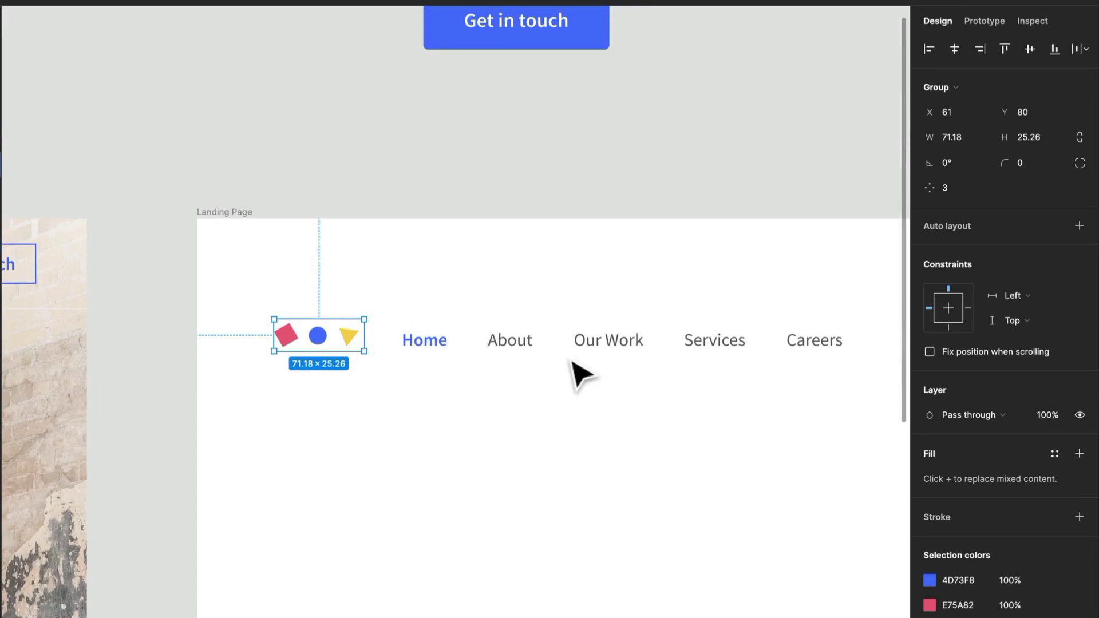
- Wrap the logo, navigation items and outlined "Get in touch" button in one frame and name it Navigation
{"action": "scroll", "coordinate": [569, 361], "scroll_direction": "down", "scroll_amount": 1}
{"action": "scroll", "coordinate": [558, 357], "scroll_direction": "down", "scroll_amount": 4}
{"action": "left_click_drag", "start_coordinate": [557, 357], "coordinate": [348, 317]}
{"action": "scroll", "coordinate": [348, 317], "scroll_direction": "up", "scroll_amount": 2}
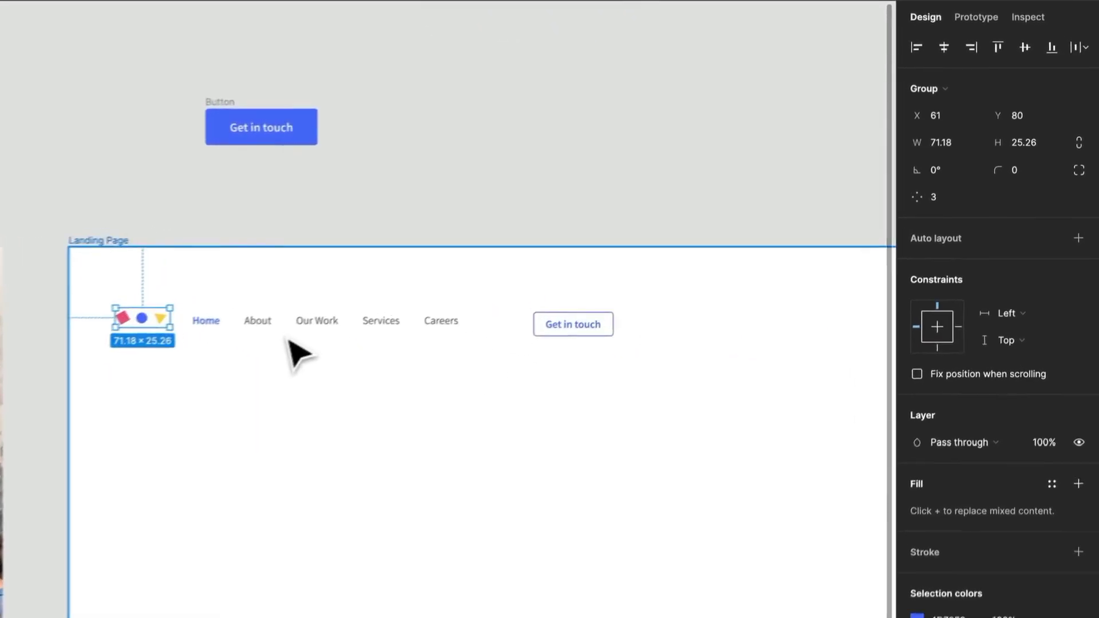
{"action": "scroll", "coordinate": [240, 338], "scroll_direction": "up", "scroll_amount": 1}
{"action": "key", "text": "Escape"}
{"action": "left_click", "coordinate": [244, 347]}
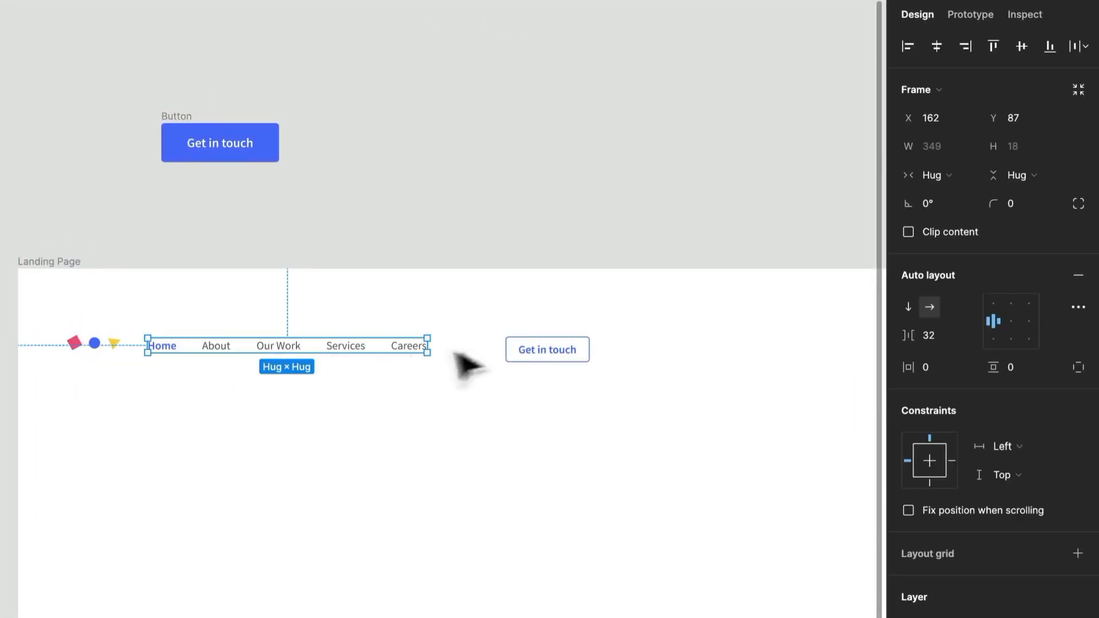
{"action": "left_click", "coordinate": [523, 352], "text": "shift"}
{"action": "left_click", "coordinate": [98, 343], "text": "shift"}
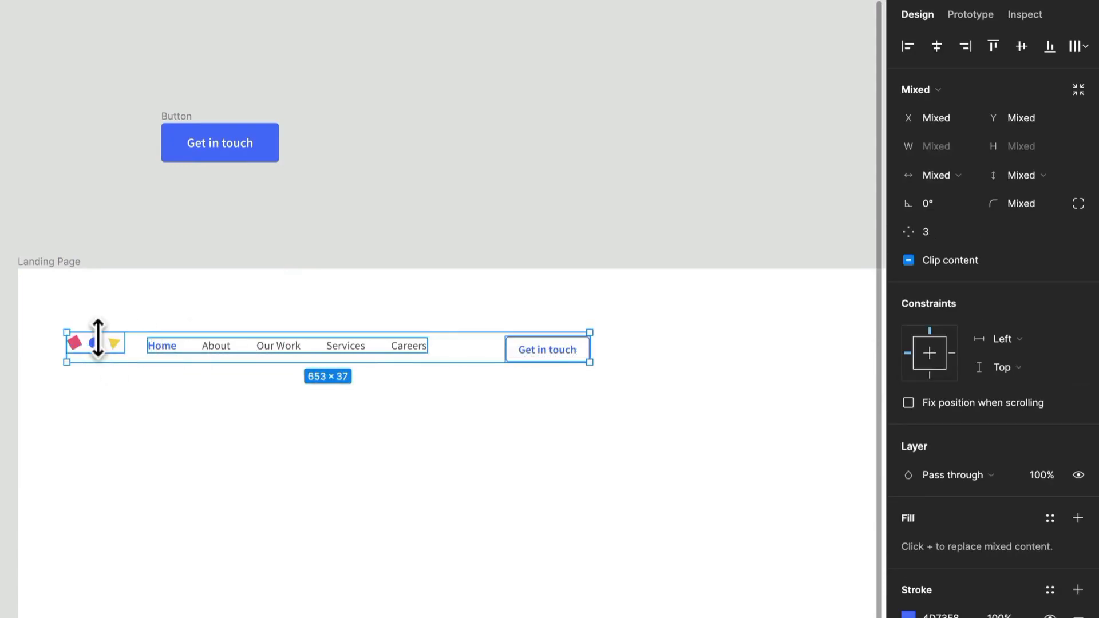
{"action": "right_click", "coordinate": [224, 353]}
{"action": "mouse_move", "coordinate": [310, 437]}
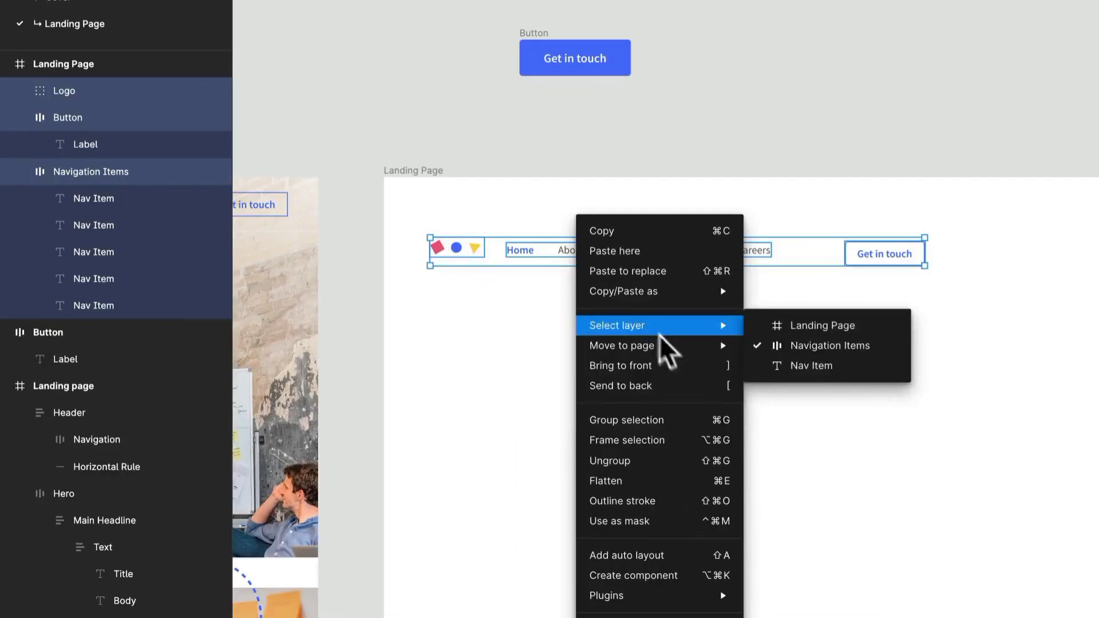
{"action": "left_click", "coordinate": [669, 439]}
{"action": "key", "text": "ctrl+r"}
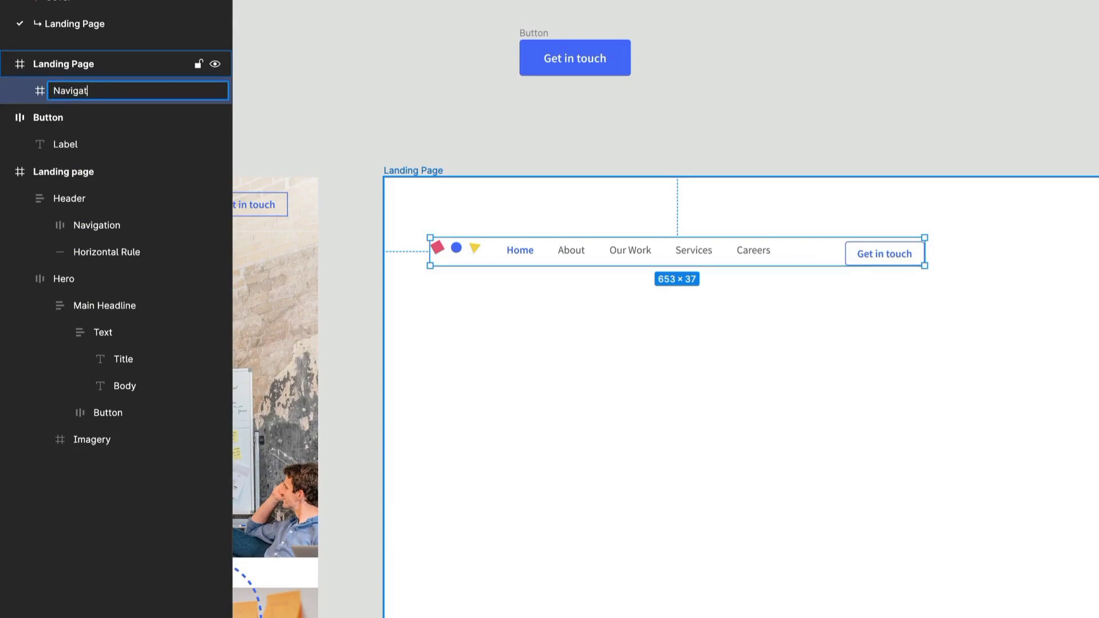
{"action": "key", "text": "Return"}
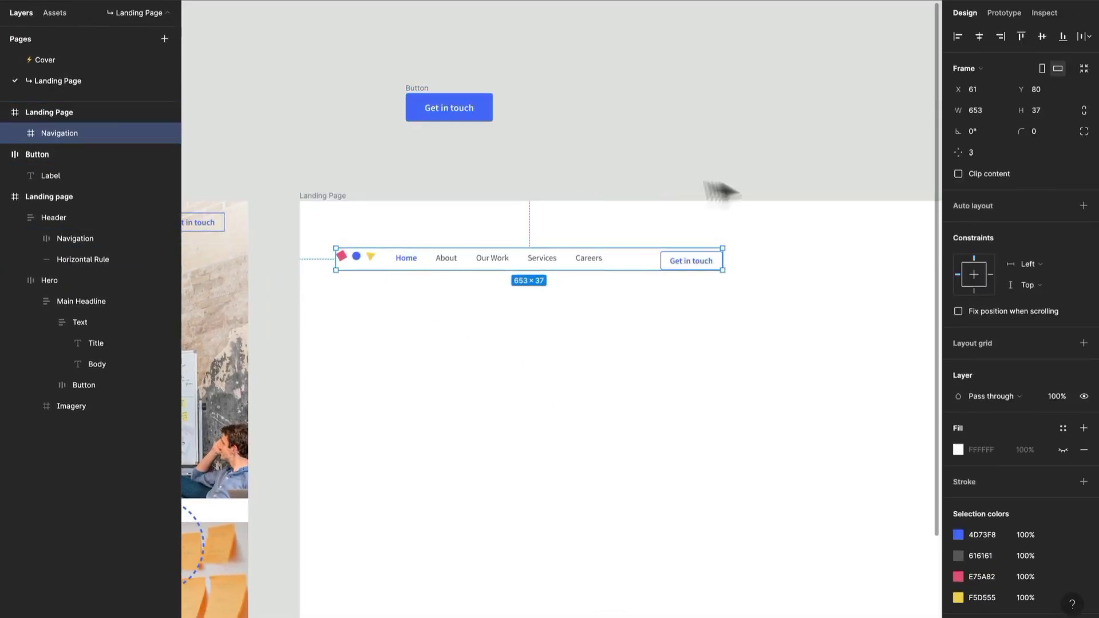
- Apply auto layout to the Navigation frame and stretch it across the full Landing Page, 1400 wide from X 0
{"action": "scroll", "coordinate": [598, 273], "scroll_direction": "up", "scroll_amount": 2}
{"action": "scroll", "coordinate": [600, 262], "scroll_direction": "up", "scroll_amount": 1}
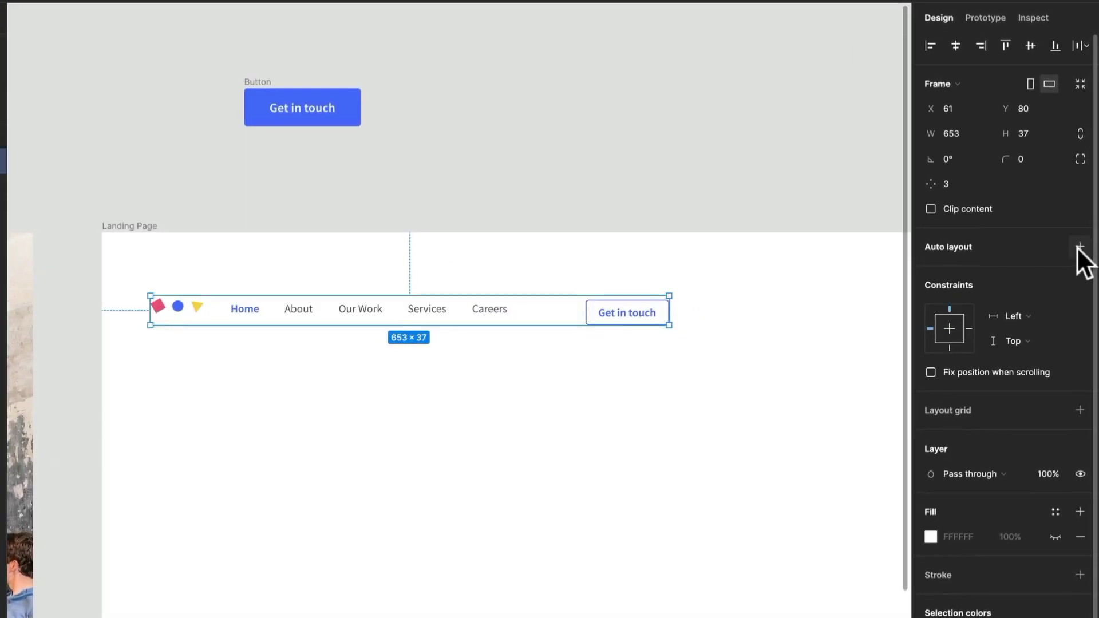
{"action": "left_click", "coordinate": [1078, 247]}
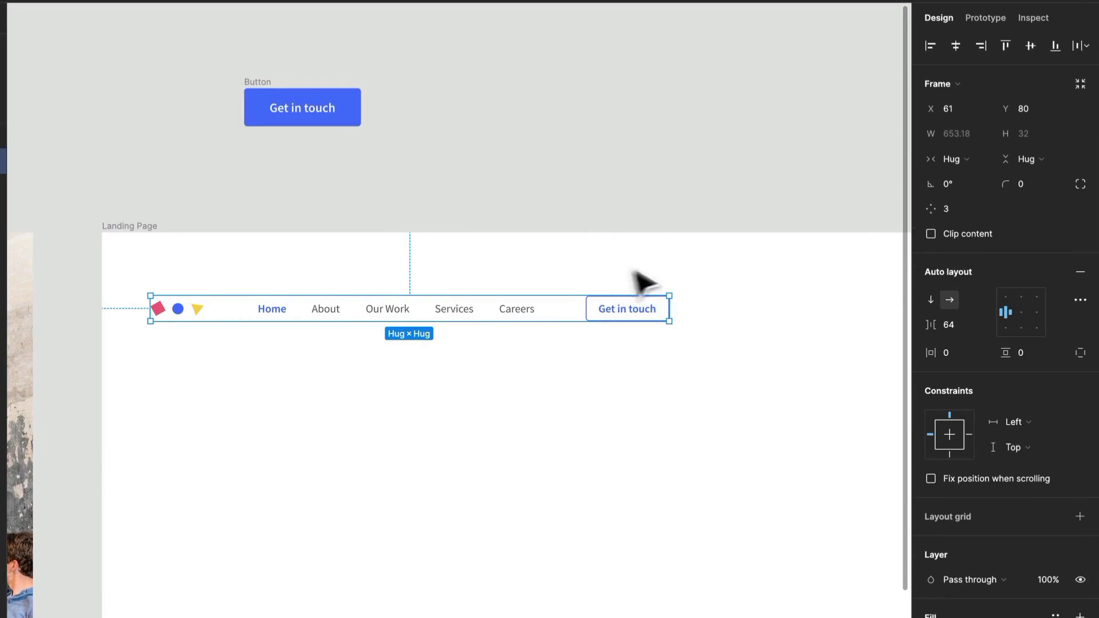
{"action": "left_click_drag", "start_coordinate": [675, 307], "coordinate": [819, 321]}
{"action": "scroll", "coordinate": [479, 311], "scroll_direction": "left", "scroll_amount": 7}
{"action": "scroll", "coordinate": [478, 311], "scroll_direction": "down", "scroll_amount": 1}
{"action": "left_click_drag", "start_coordinate": [156, 245], "coordinate": [114, 261]}
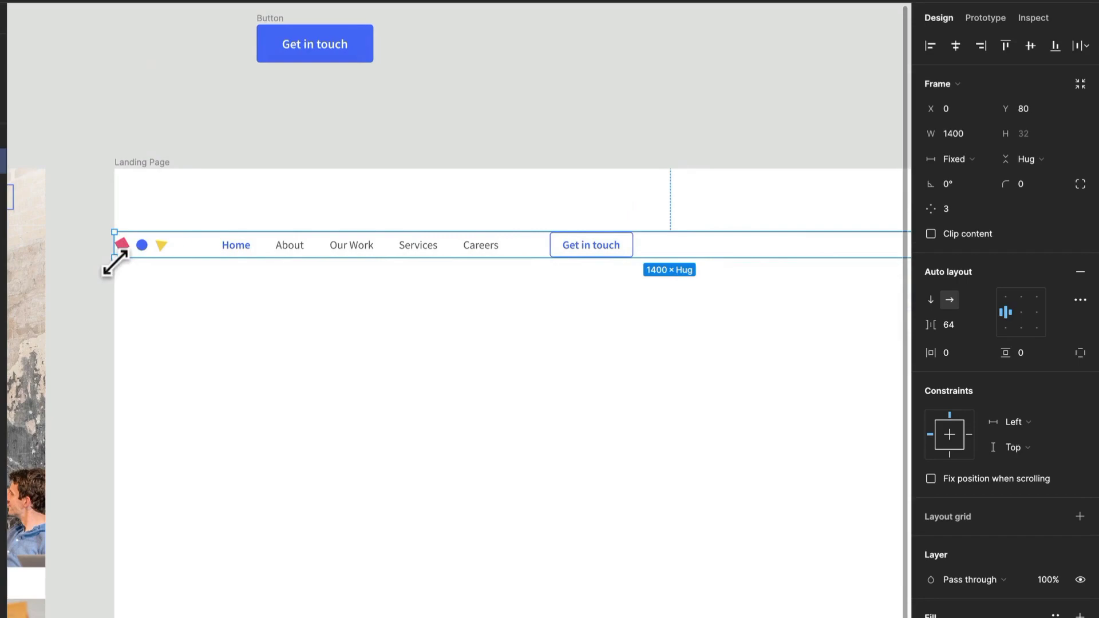
- Change the Navigation frame's auto layout spacing mode to Space between
{"action": "scroll", "coordinate": [490, 280], "scroll_direction": "down", "scroll_amount": 3}
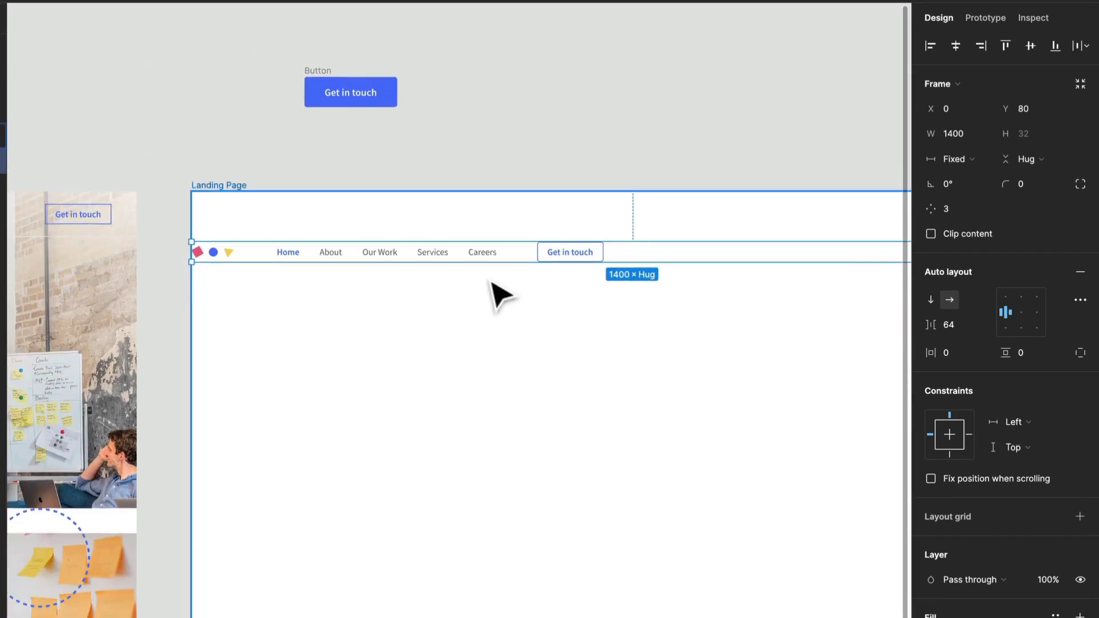
{"action": "left_click_drag", "start_coordinate": [562, 309], "coordinate": [417, 295]}
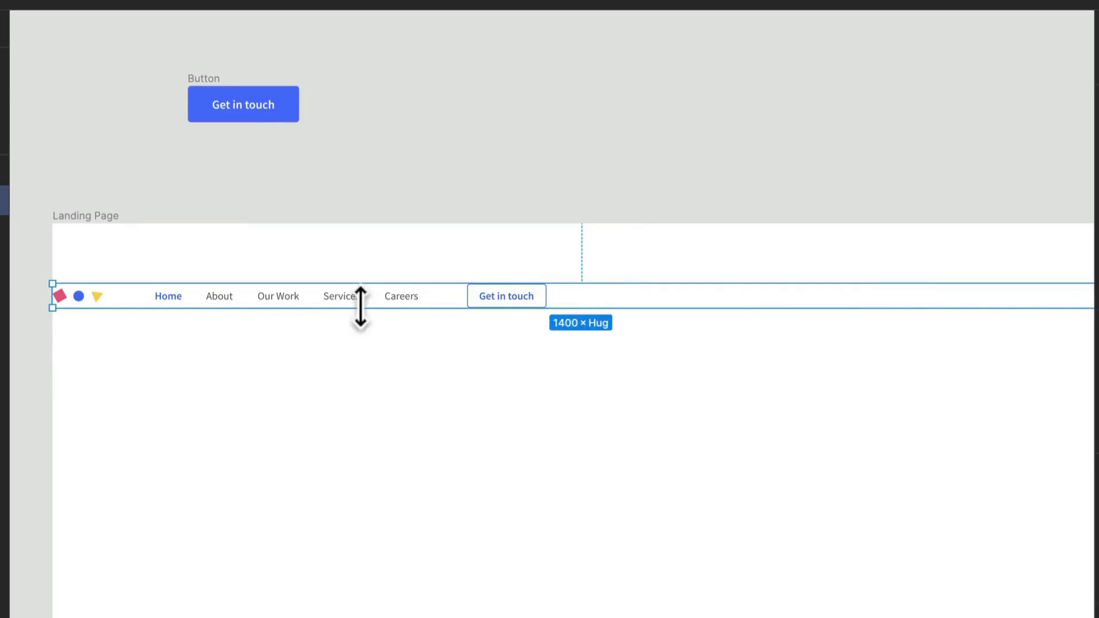
{"action": "left_click_drag", "start_coordinate": [855, 359], "coordinate": [841, 339]}
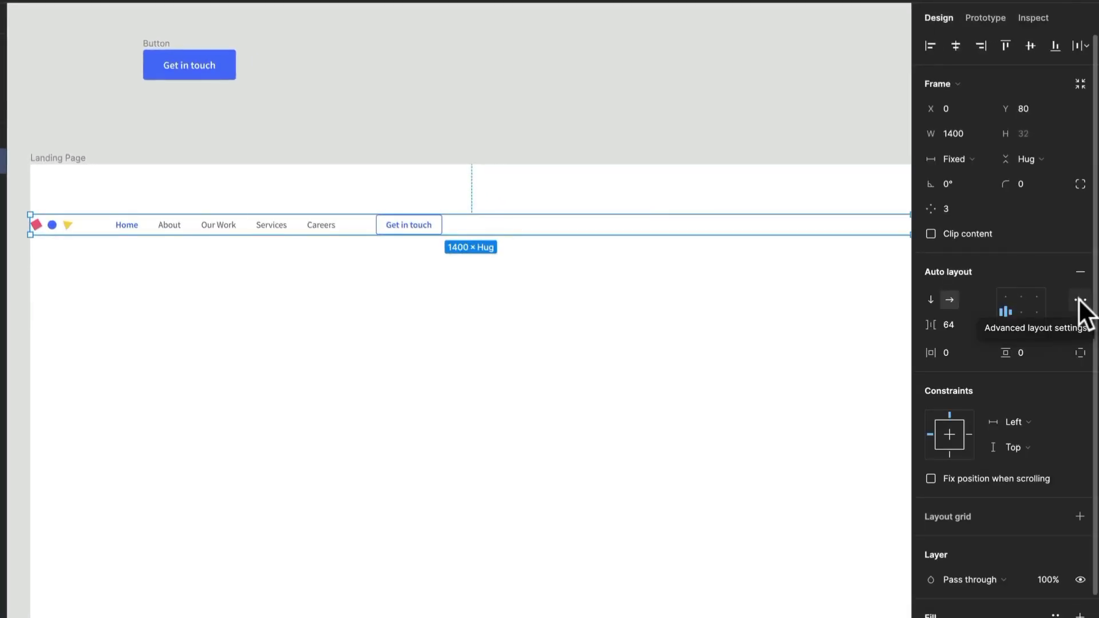
{"action": "left_click", "coordinate": [1079, 299]}
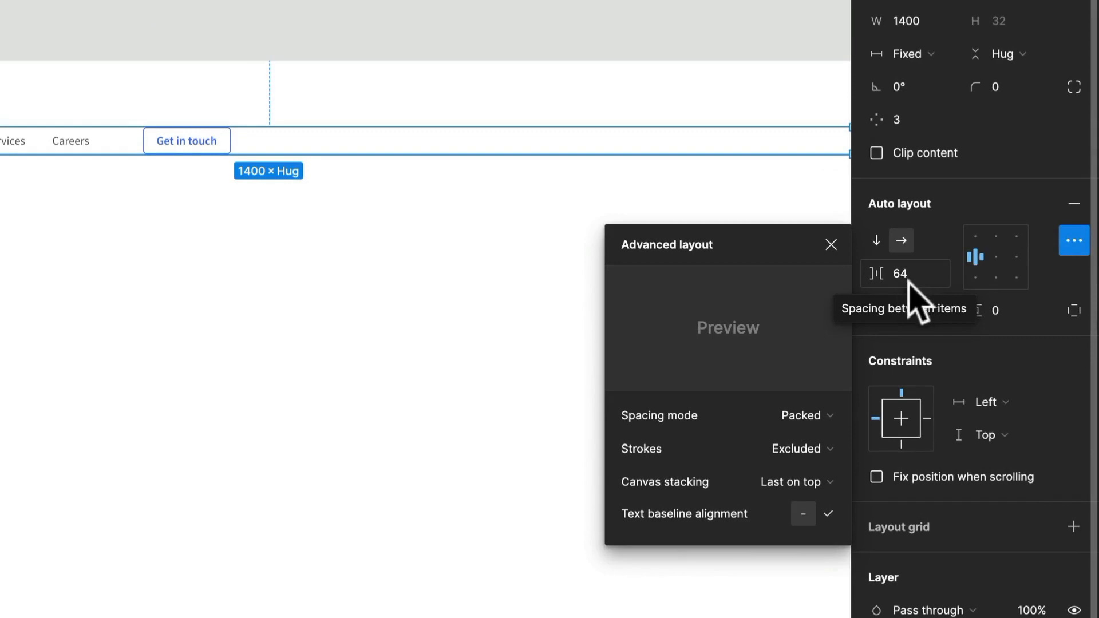
{"action": "left_click", "coordinate": [809, 417]}
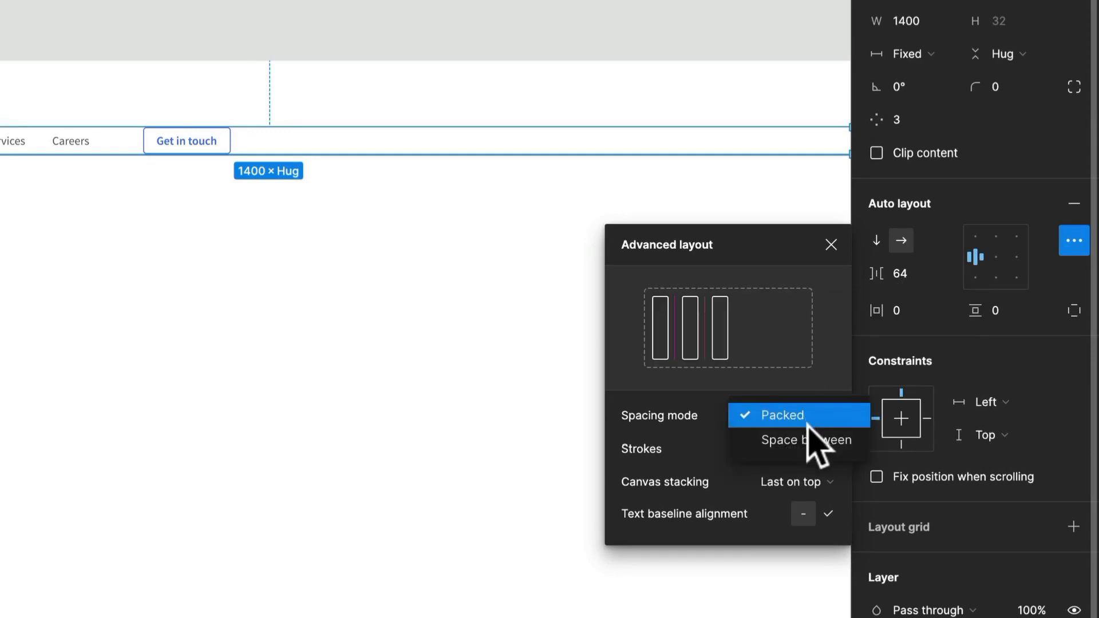
{"action": "left_click", "coordinate": [813, 439]}
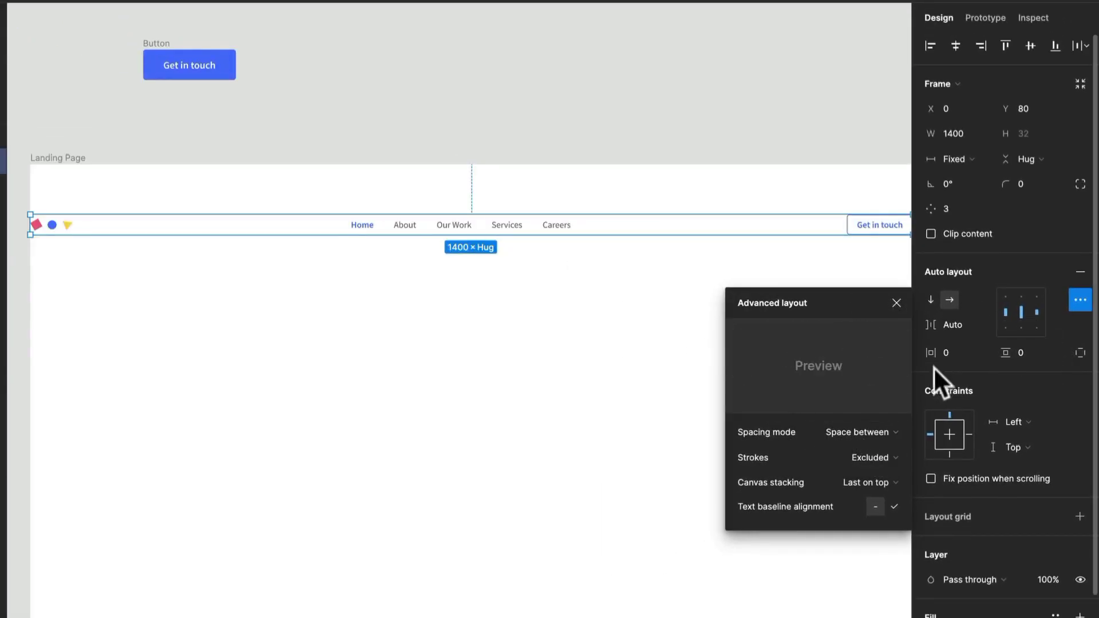
- Try a horizontal padding of 32 on the Navigation frame and replace it with 56
{"action": "left_click", "coordinate": [962, 355]}
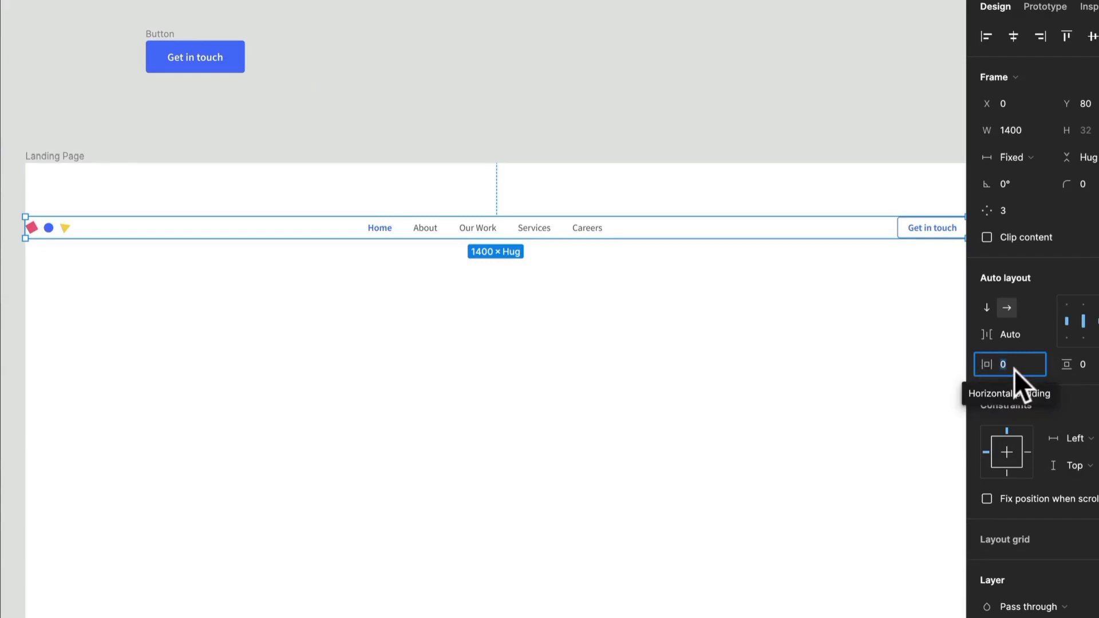
{"action": "type", "text": "32"}
{"action": "key", "text": "Return"}
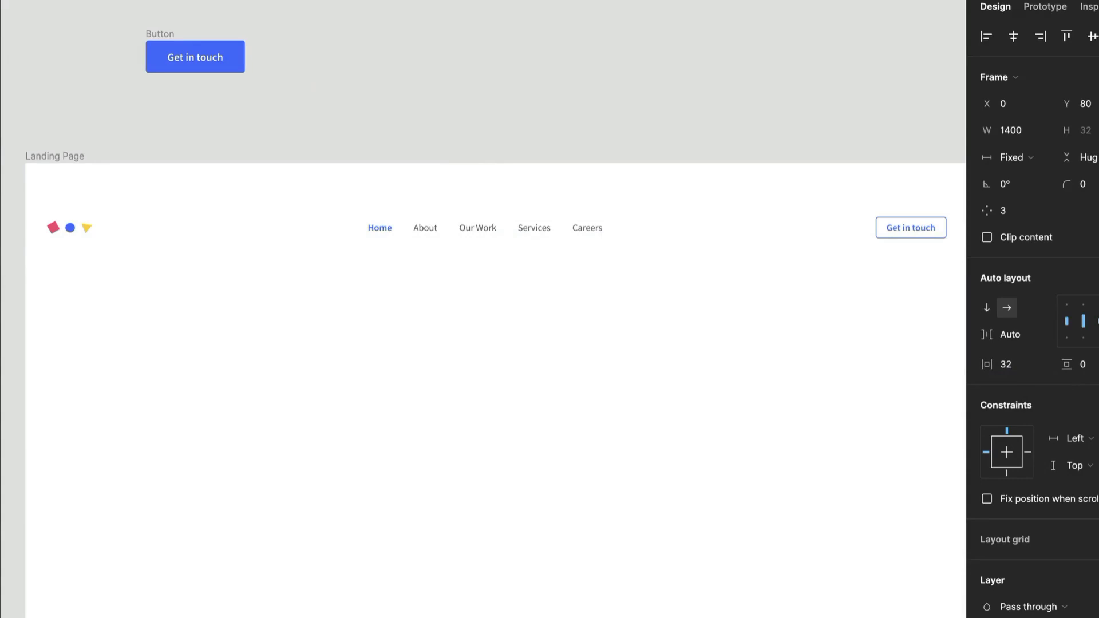
{"action": "left_click", "coordinate": [1020, 366]}
{"action": "type", "text": "56"}
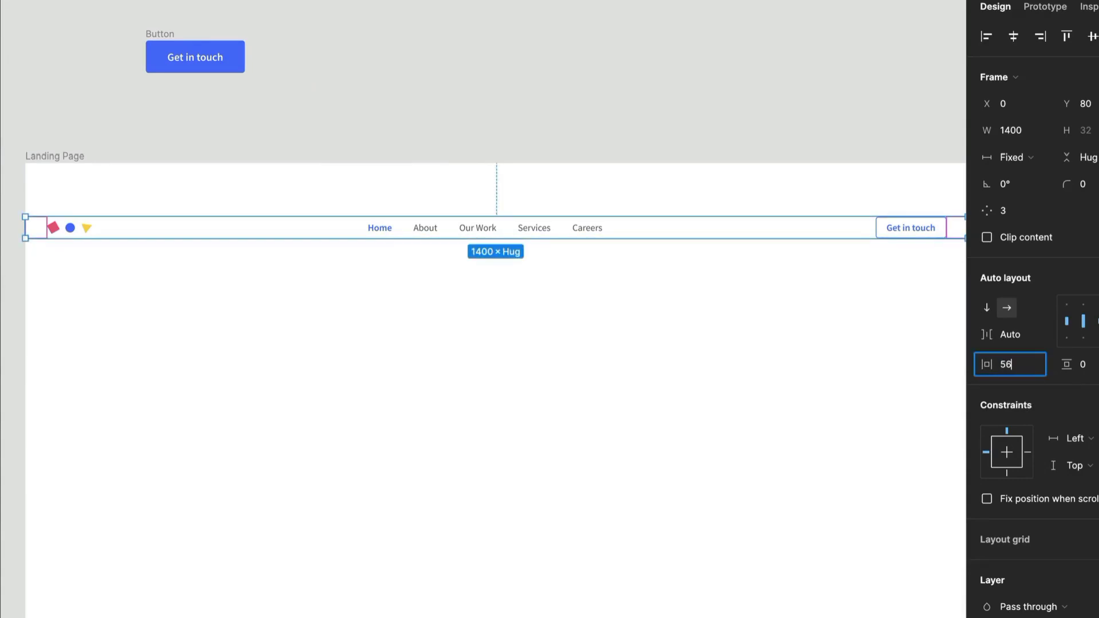
{"action": "key", "text": "Return"}
- Move the Navigation frame up to Y 58 in the Landing Page frame and deselect it
{"action": "scroll", "coordinate": [720, 342], "scroll_direction": "down", "scroll_amount": 2}
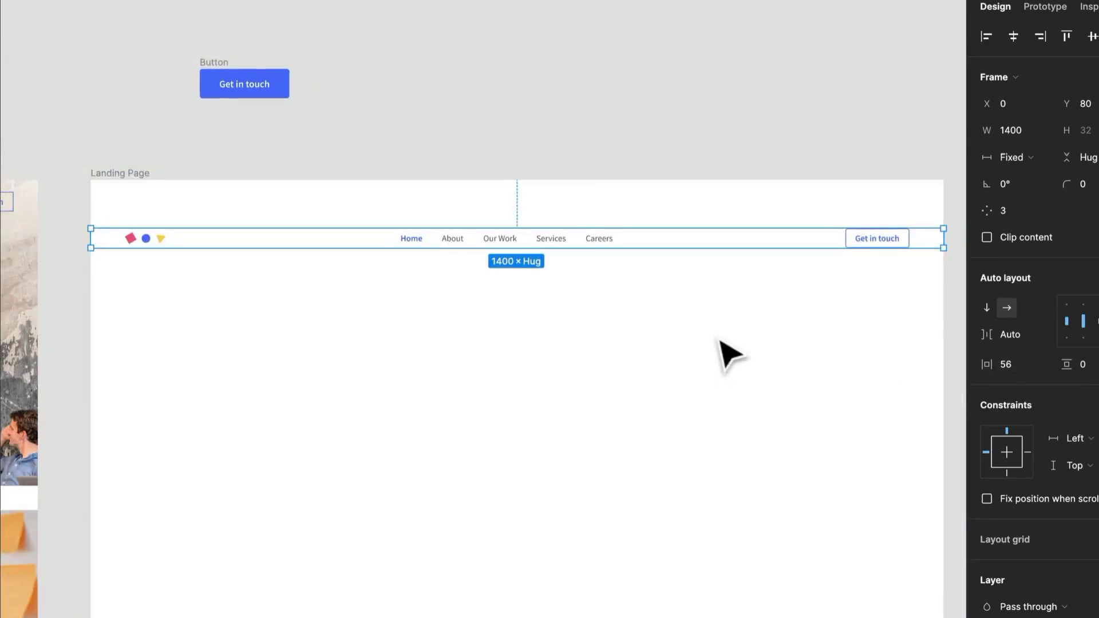
{"action": "scroll", "coordinate": [719, 340], "scroll_direction": "down", "scroll_amount": 2}
{"action": "scroll", "coordinate": [623, 194], "scroll_direction": "up", "scroll_amount": 2}
{"action": "left_click_drag", "start_coordinate": [612, 186], "coordinate": [674, 230]}
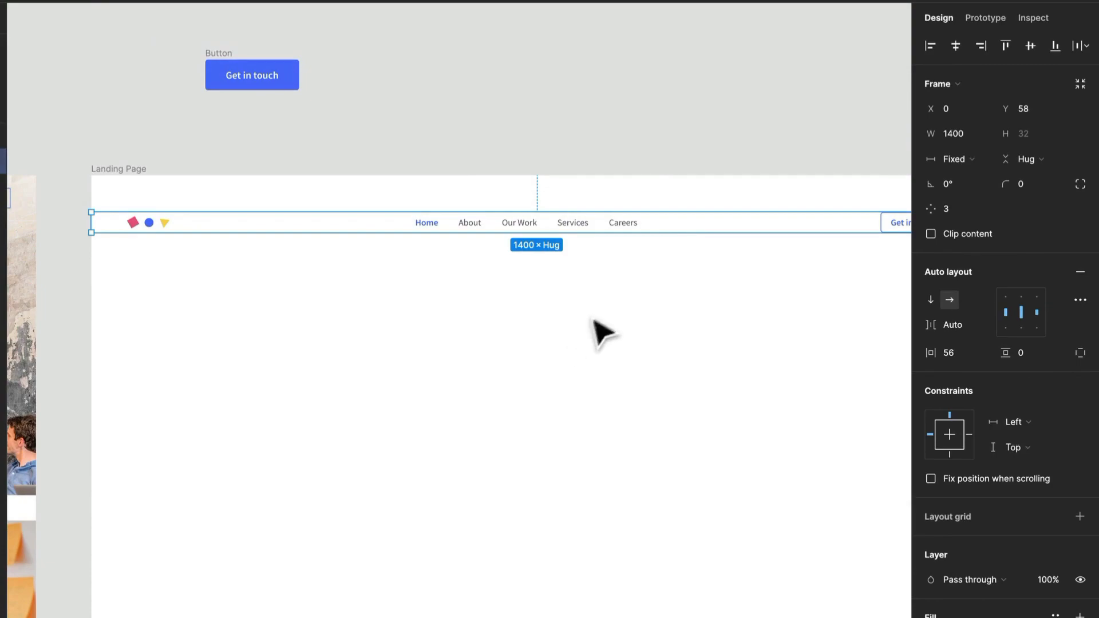
{"action": "left_click_drag", "start_coordinate": [621, 283], "coordinate": [491, 275]}
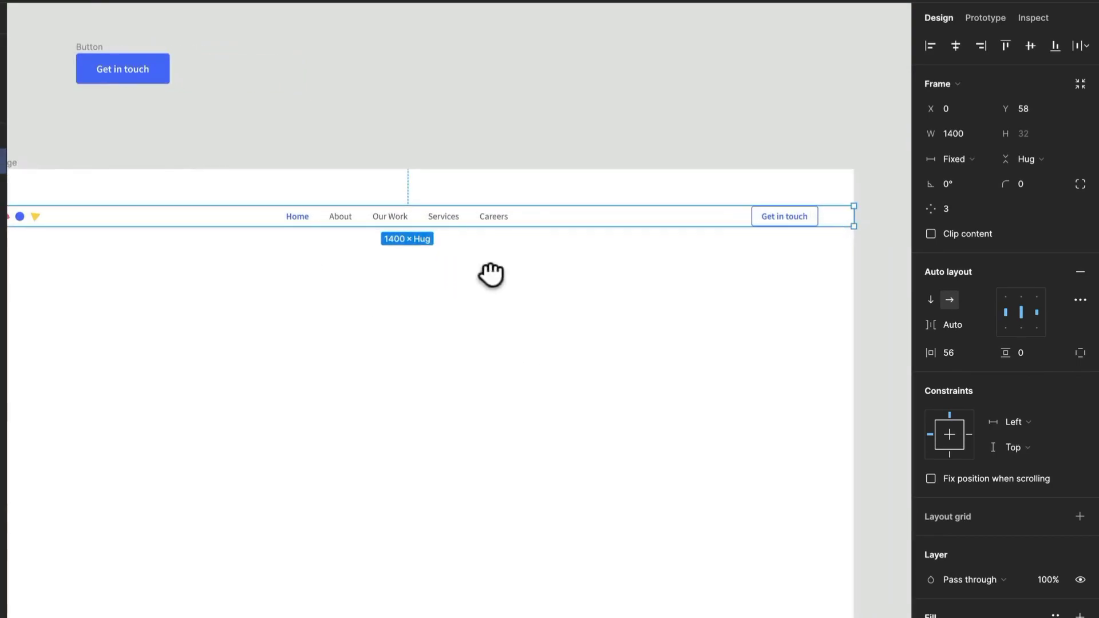
{"action": "scroll", "coordinate": [493, 274], "scroll_direction": "down", "scroll_amount": 2}
{"action": "left_click_drag", "start_coordinate": [375, 303], "coordinate": [496, 260]}
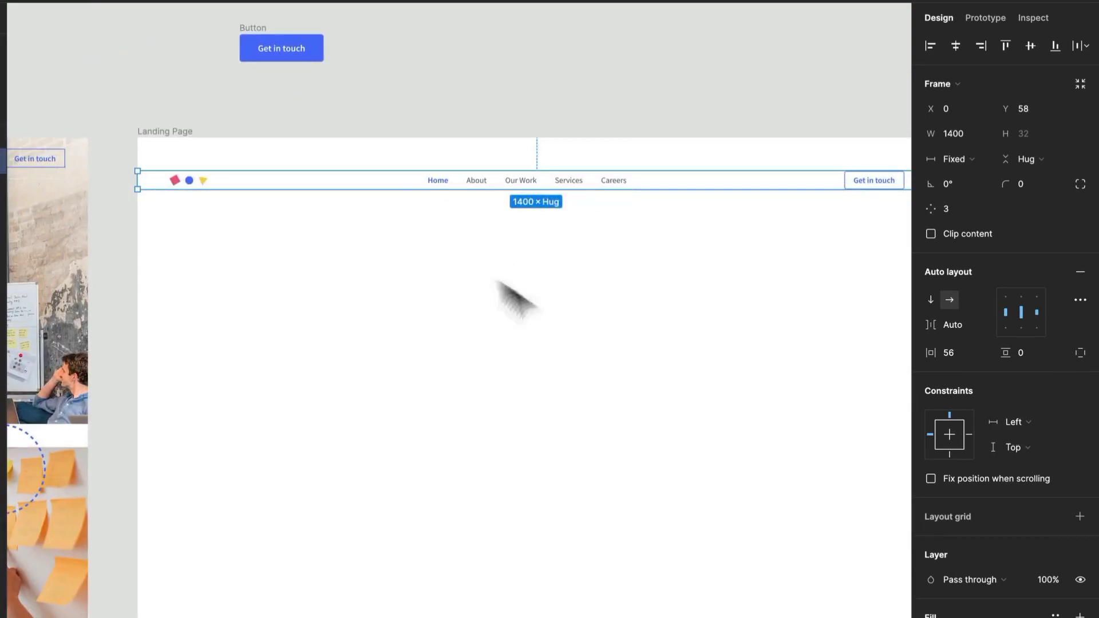
{"action": "left_click", "coordinate": [246, 249]}
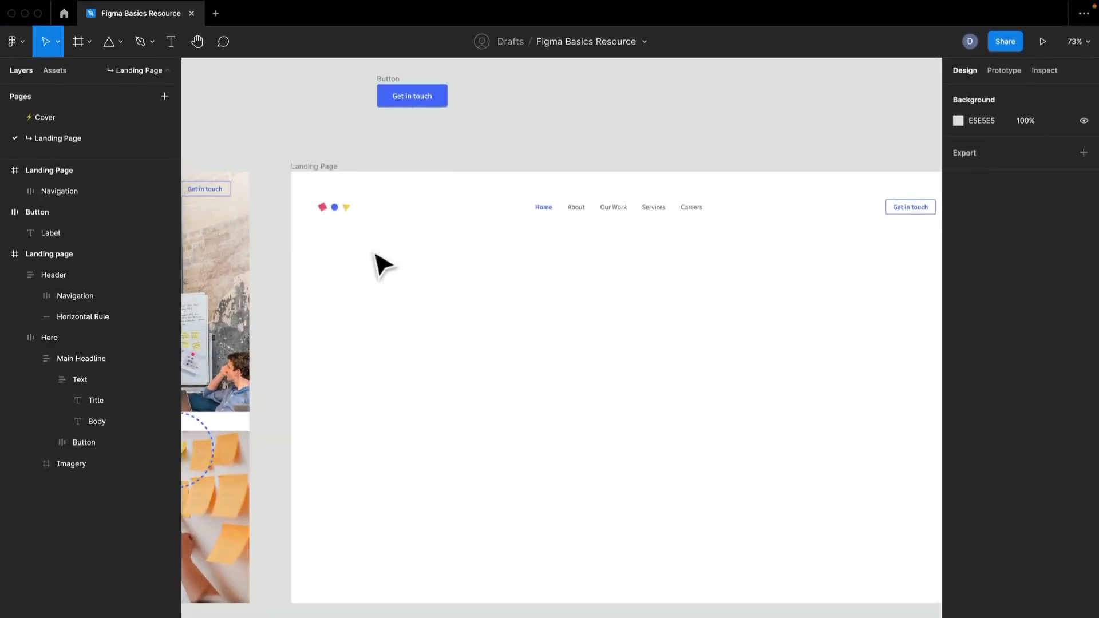
- Check the rule under the reference header and draw a horizontal line about 429 wide below the Navigation frame in Landing Page
{"action": "left_click_drag", "start_coordinate": [301, 259], "coordinate": [610, 207]}
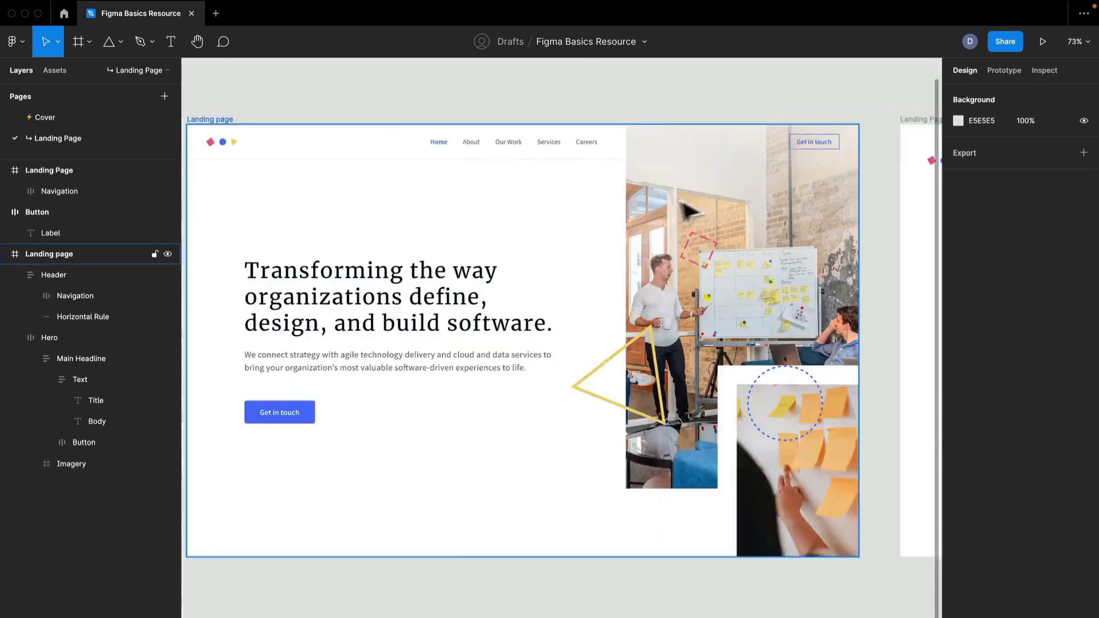
{"action": "scroll", "coordinate": [685, 210], "scroll_direction": "right", "scroll_amount": 10}
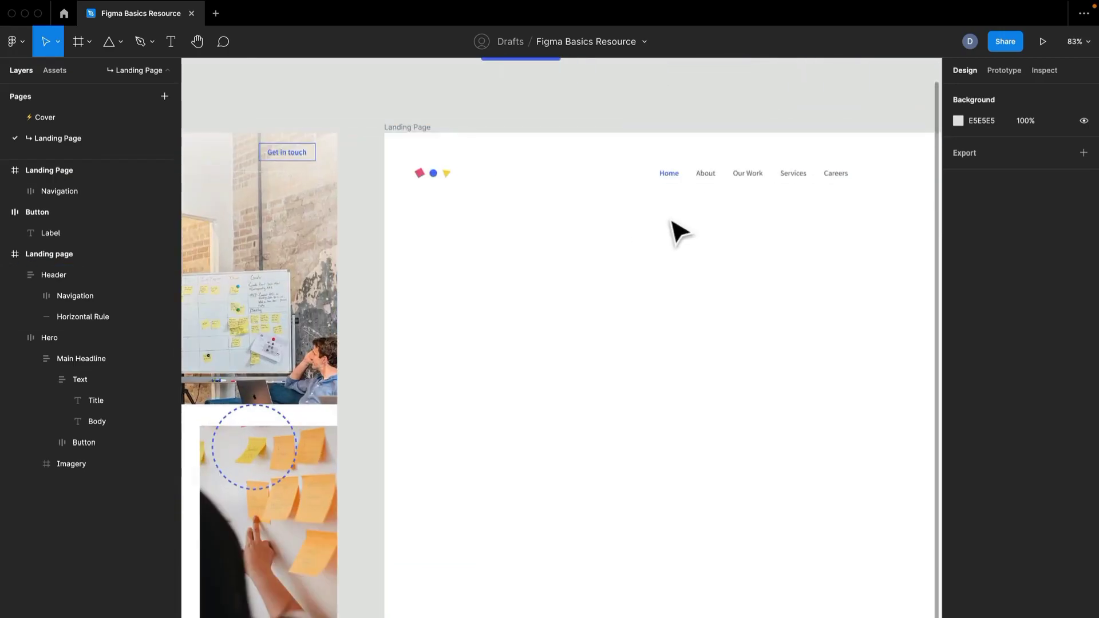
{"action": "scroll", "coordinate": [675, 233], "scroll_direction": "up", "scroll_amount": 2}
{"action": "left_click", "coordinate": [121, 42]}
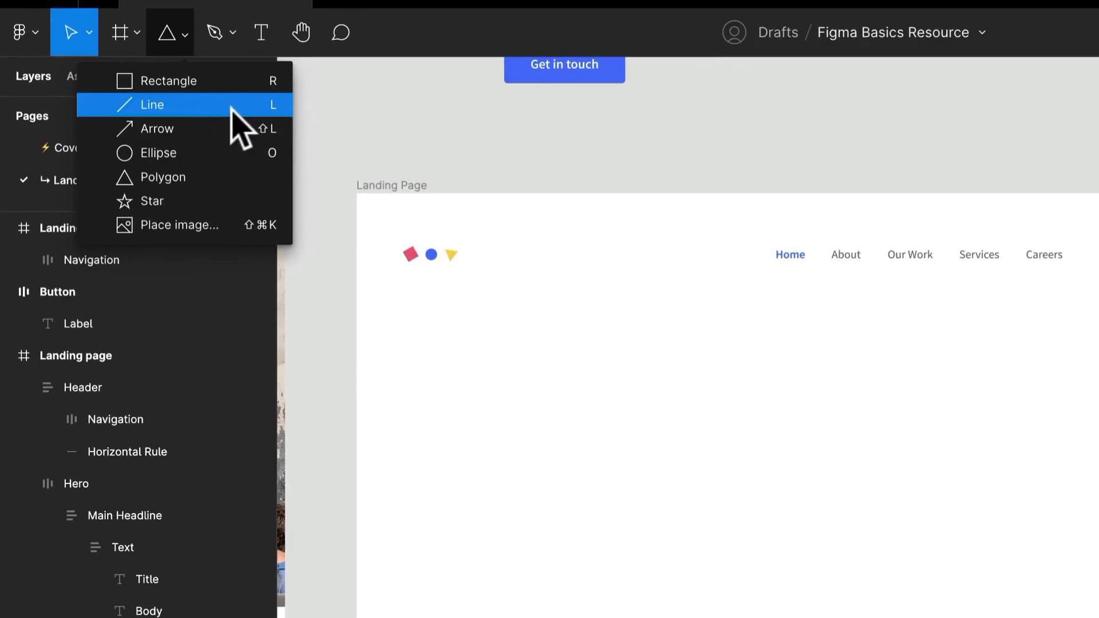
{"action": "left_click", "coordinate": [231, 107]}
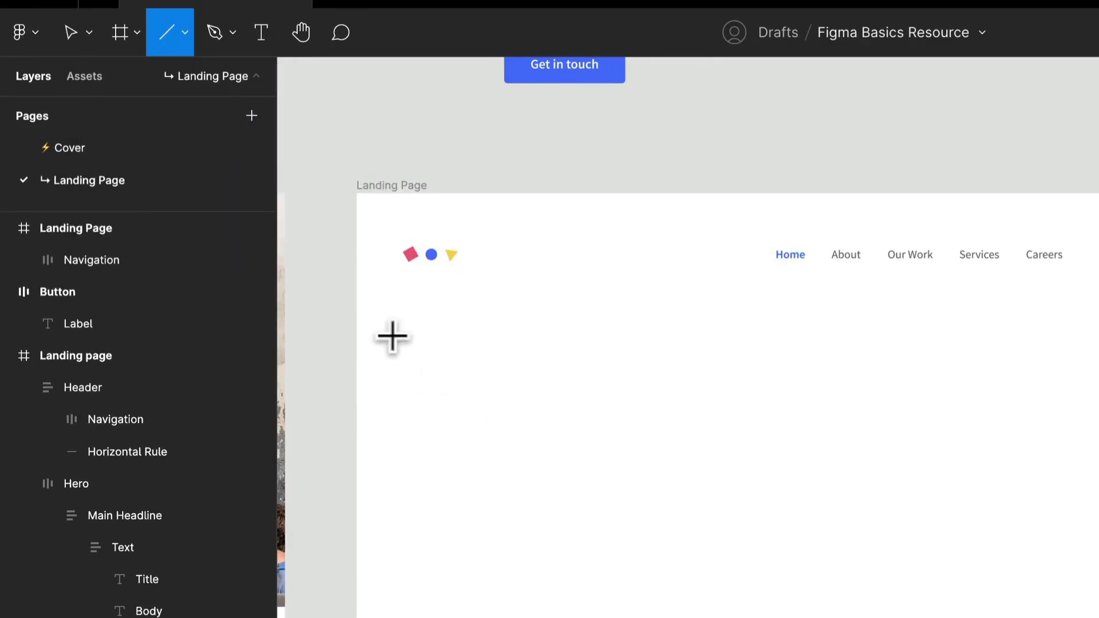
{"action": "left_click_drag", "start_coordinate": [396, 336], "coordinate": [1098, 333]}
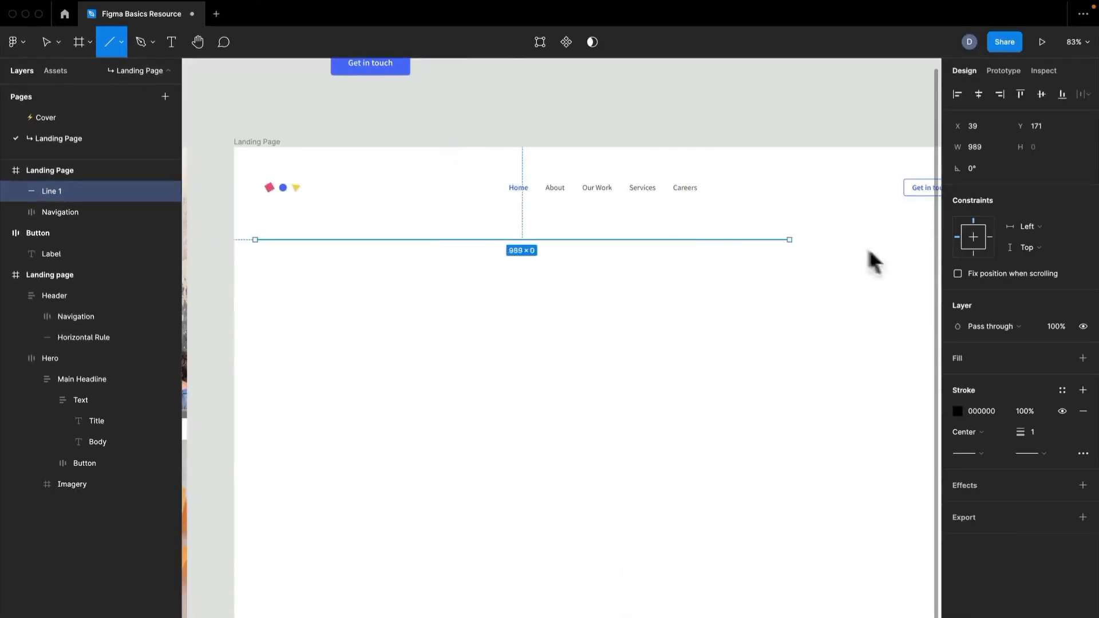
{"action": "left_click_drag", "start_coordinate": [869, 252], "coordinate": [763, 360]}
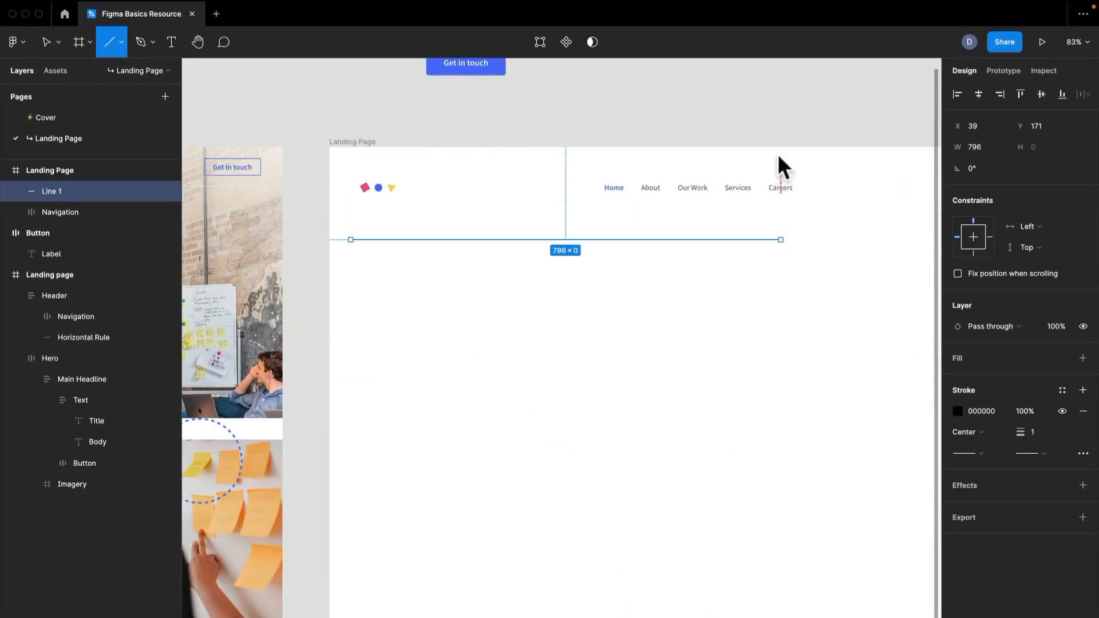
{"action": "left_click_drag", "start_coordinate": [754, 88], "coordinate": [833, 504]}
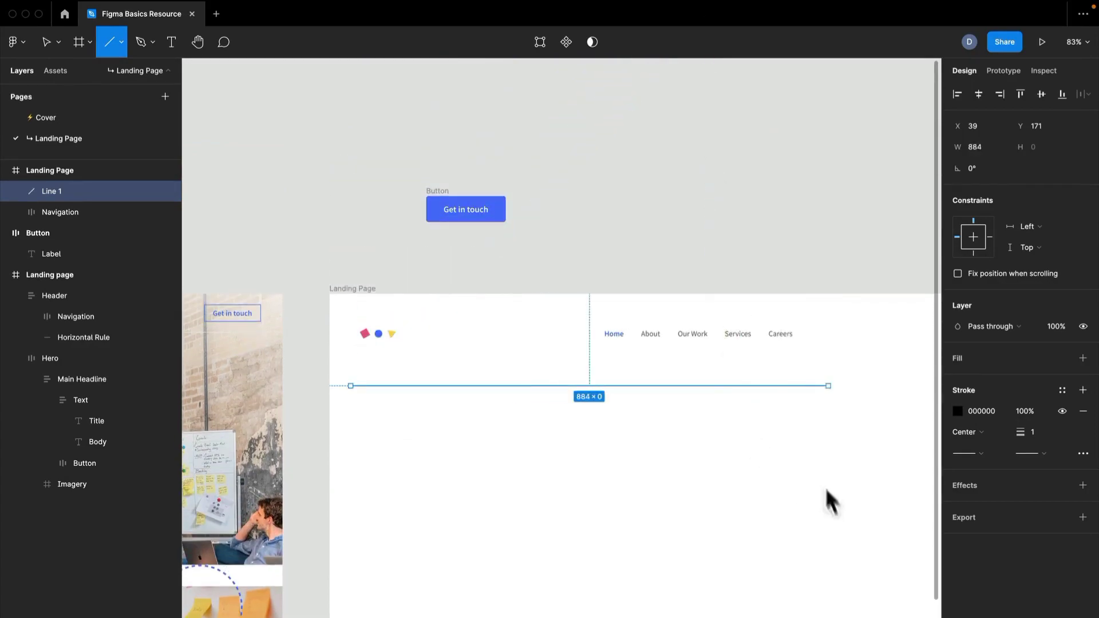
{"action": "left_click_drag", "start_coordinate": [879, 421], "coordinate": [863, 428]}
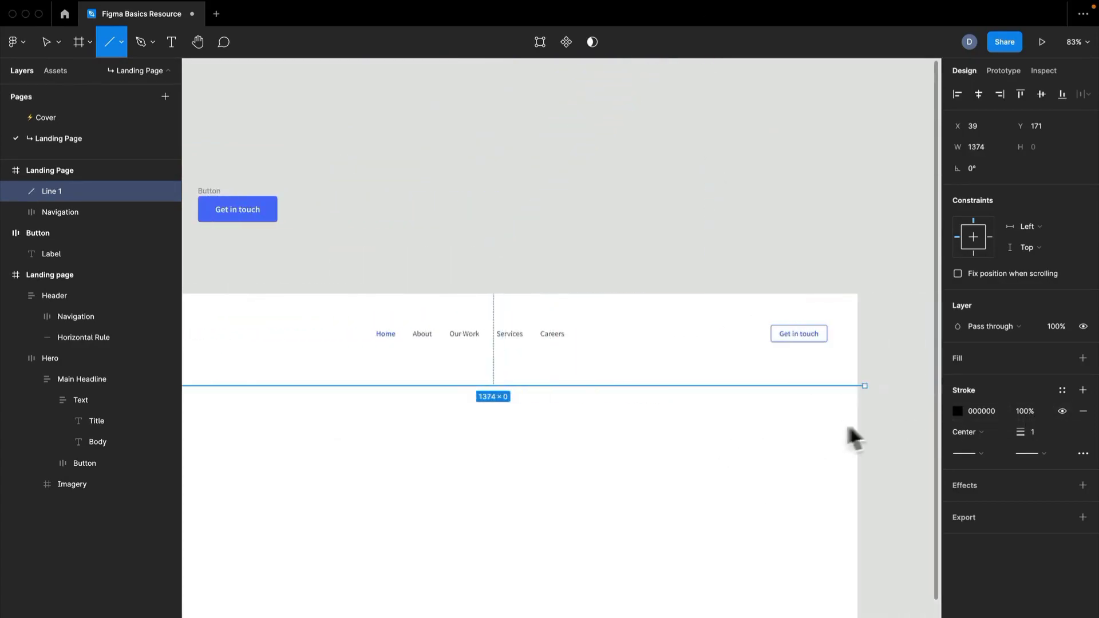
{"action": "left_click_drag", "start_coordinate": [359, 419], "coordinate": [677, 363]}
{"action": "scroll", "coordinate": [687, 361], "scroll_direction": "up", "scroll_amount": 8}
{"action": "scroll", "coordinate": [890, 339], "scroll_direction": "down", "scroll_amount": 3}
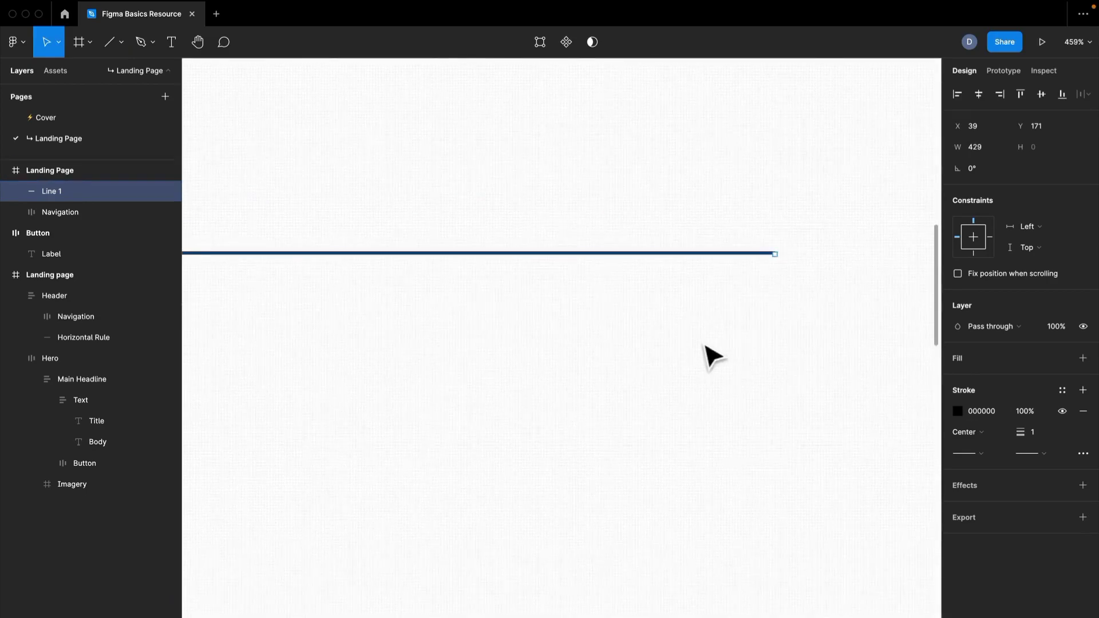
- Set the line's stroke colour to the light grey EFEFEF from the document colours
{"action": "left_click", "coordinate": [957, 410]}
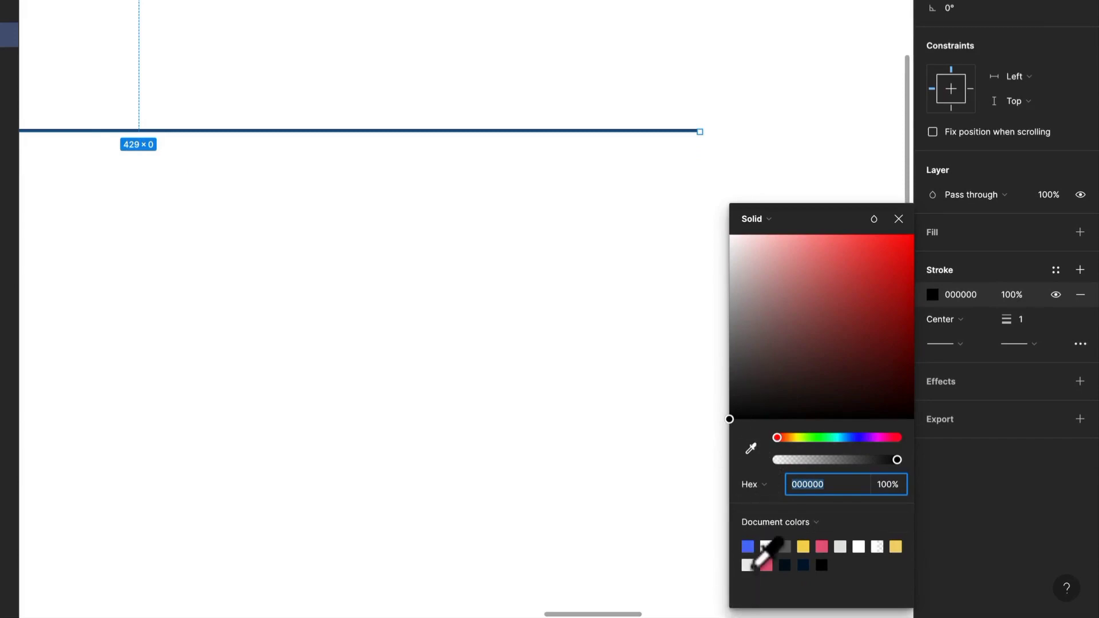
{"action": "left_click", "coordinate": [765, 547]}
{"action": "scroll", "coordinate": [314, 319], "scroll_direction": "down", "scroll_amount": 4}
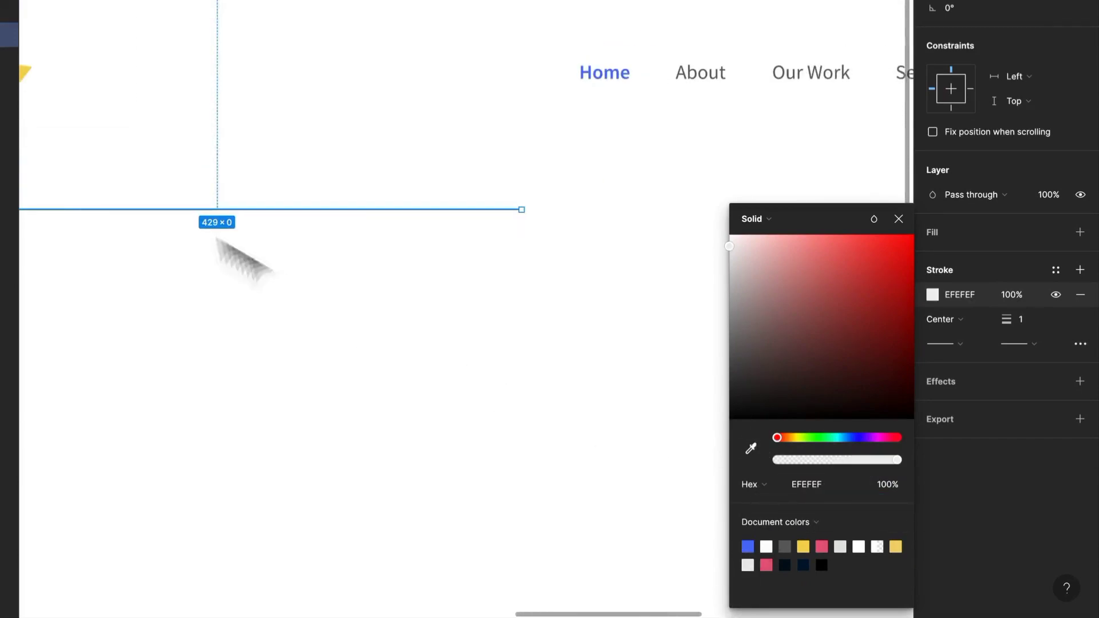
- Rename the line Horizontal Rule and move it up to Y 119, just below the Navigation frame
{"action": "scroll", "coordinate": [255, 218], "scroll_direction": "down", "scroll_amount": 2}
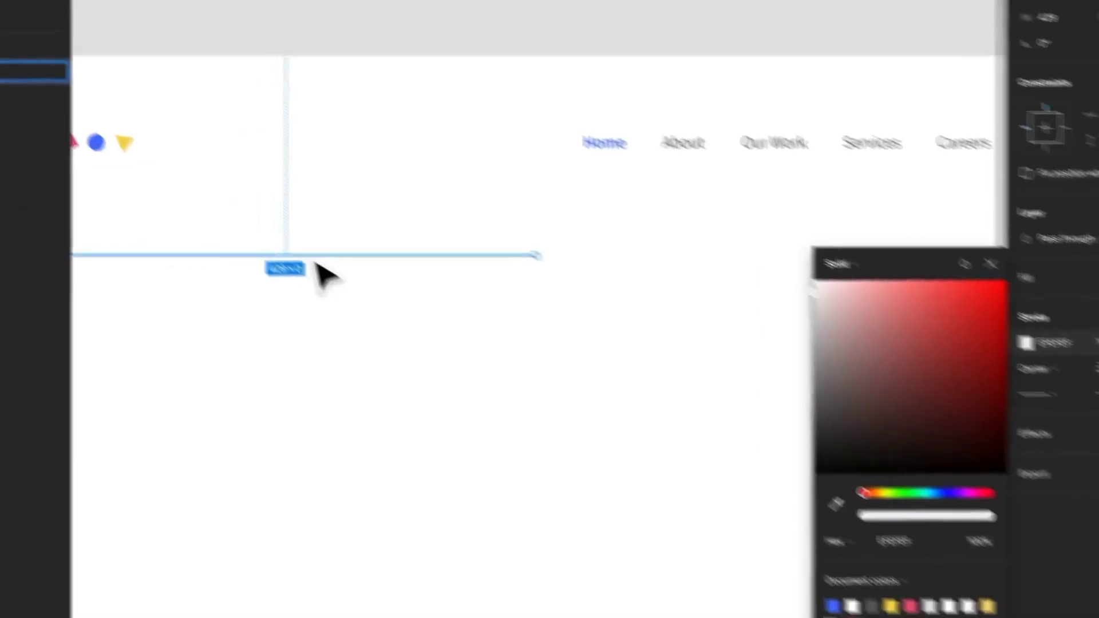
{"action": "key", "text": "ctrl+r"}
{"action": "type", "text": "H"}
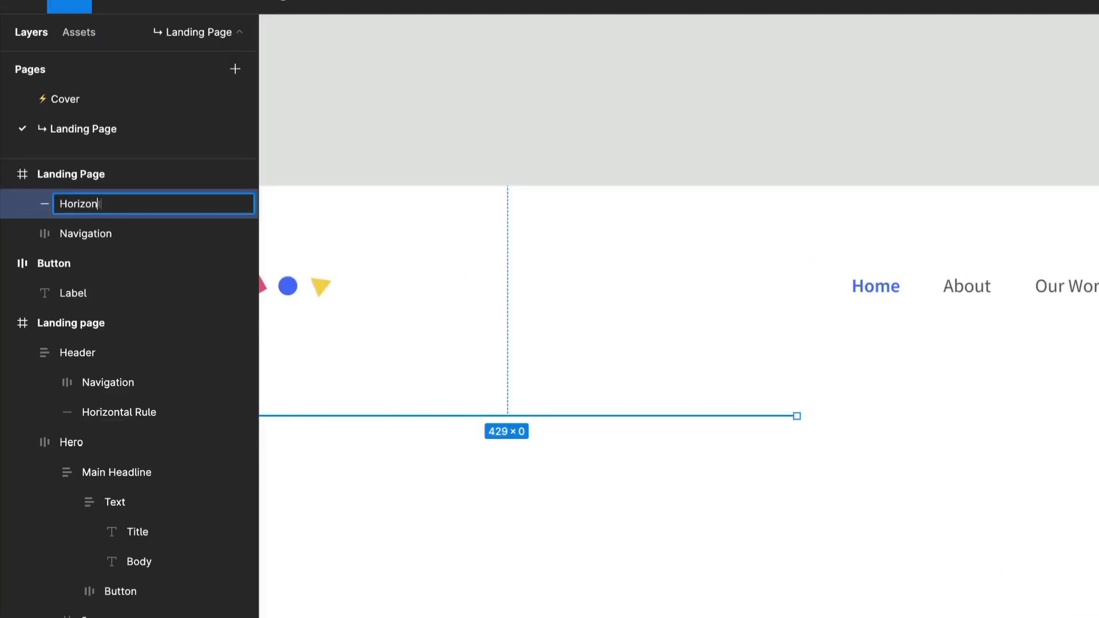
{"action": "type", "text": "orizontal Rule"}
{"action": "key", "text": "Return"}
{"action": "left_click_drag", "start_coordinate": [472, 463], "coordinate": [759, 283]}
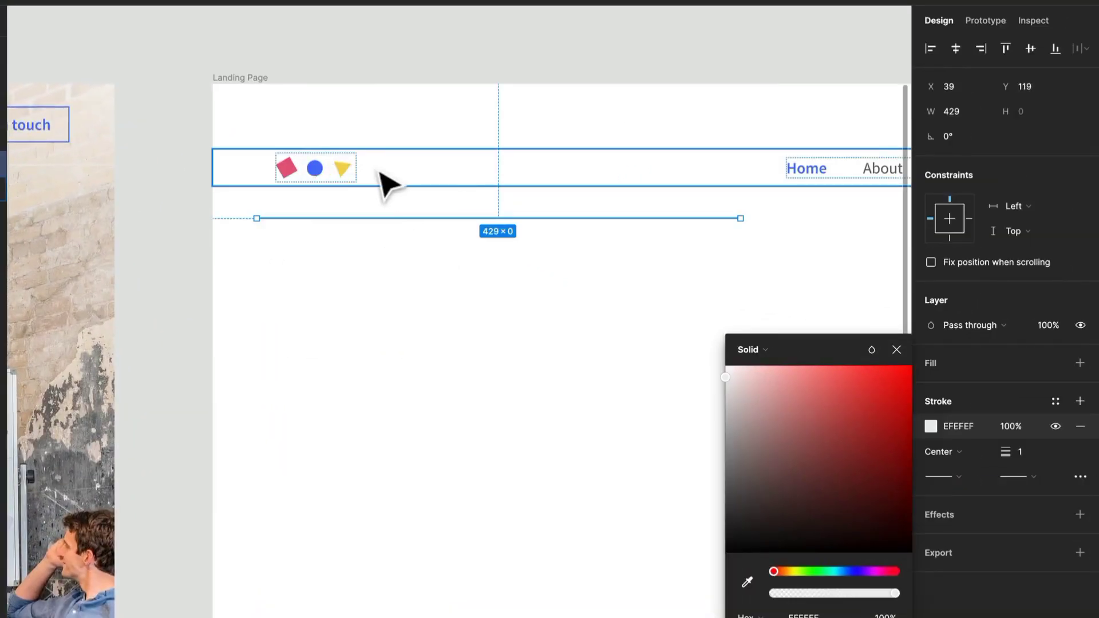
- Frame the Navigation frame and the Horizontal Rule together in Landing Page and name the new frame Header
{"action": "left_click", "coordinate": [380, 173]}
{"action": "left_click", "coordinate": [352, 218], "text": "shift"}
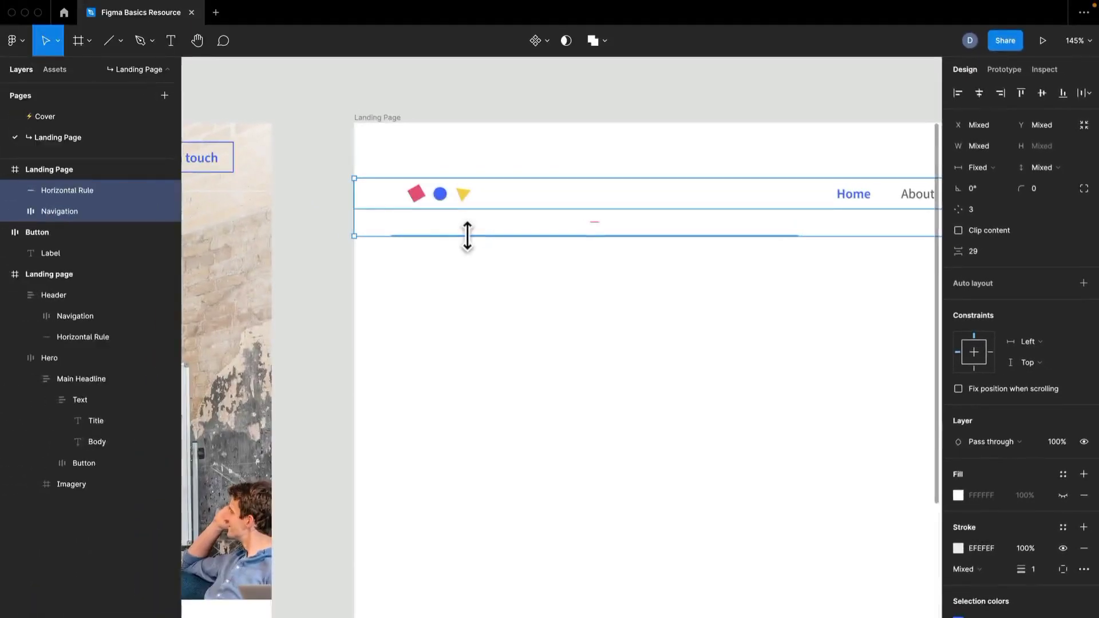
{"action": "key", "text": "super+alt+g"}
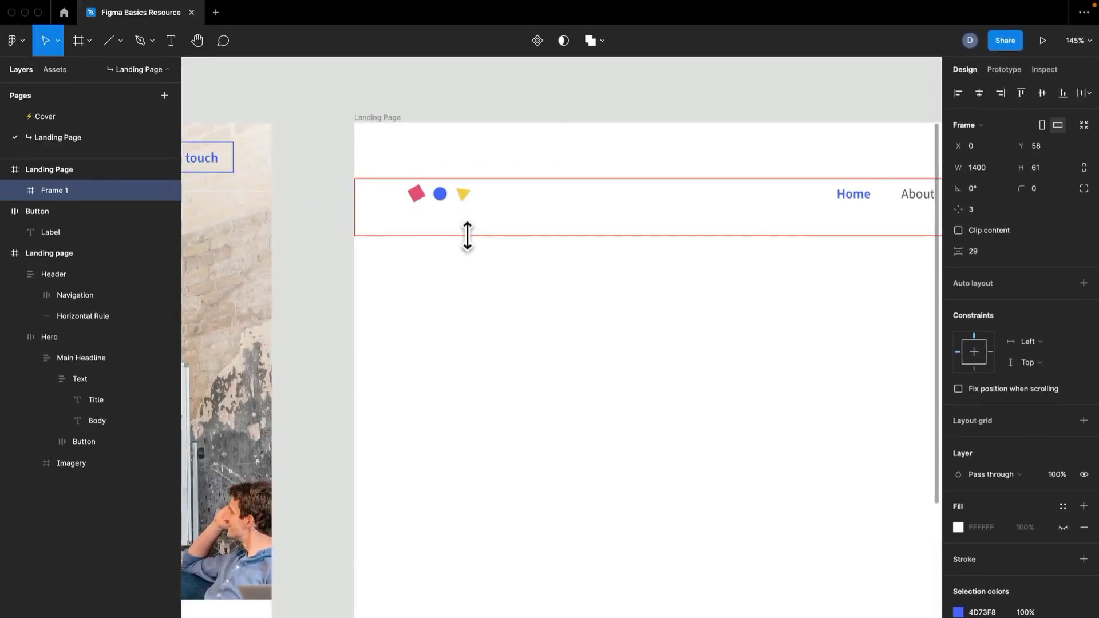
{"action": "scroll", "coordinate": [566, 302], "scroll_direction": "down", "scroll_amount": 5}
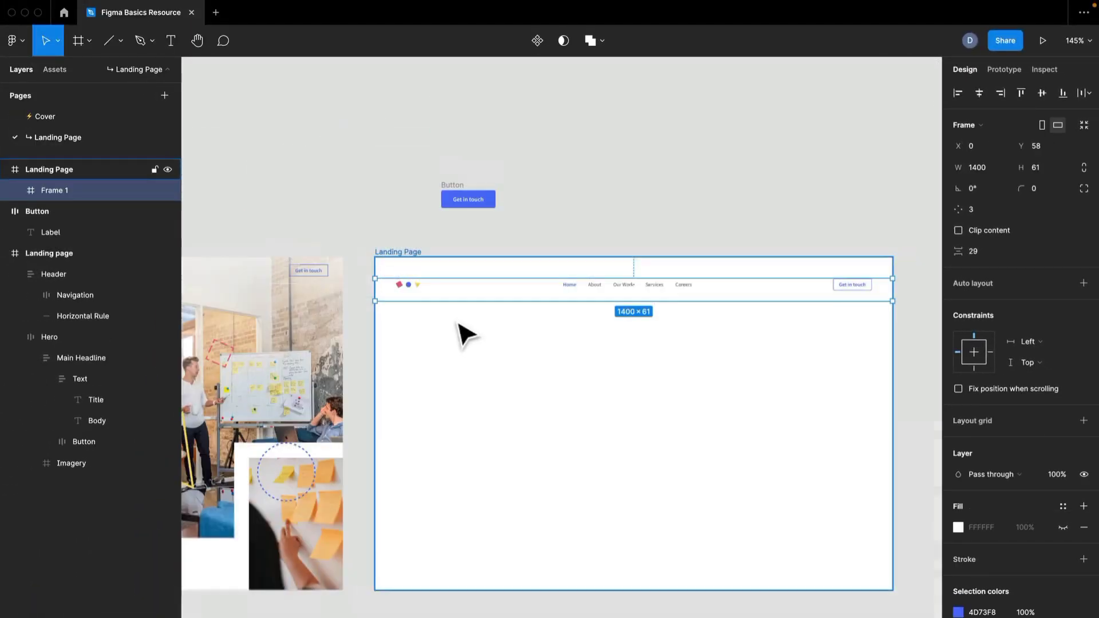
{"action": "scroll", "coordinate": [503, 326], "scroll_direction": "up", "scroll_amount": 3}
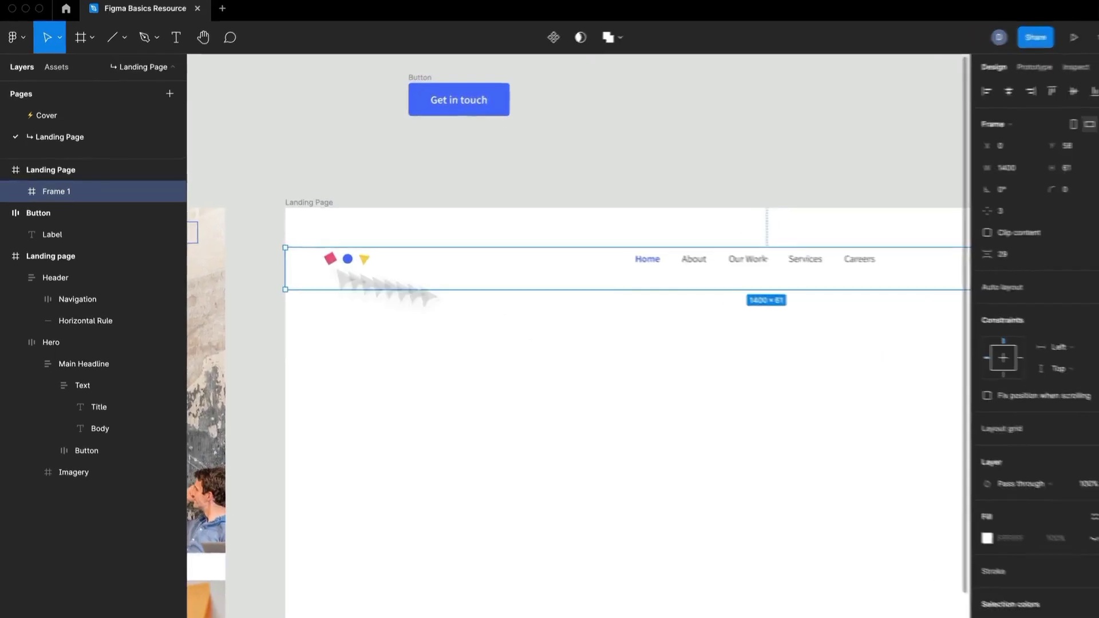
{"action": "type", "text": "Header"}
{"action": "key", "text": "Return"}
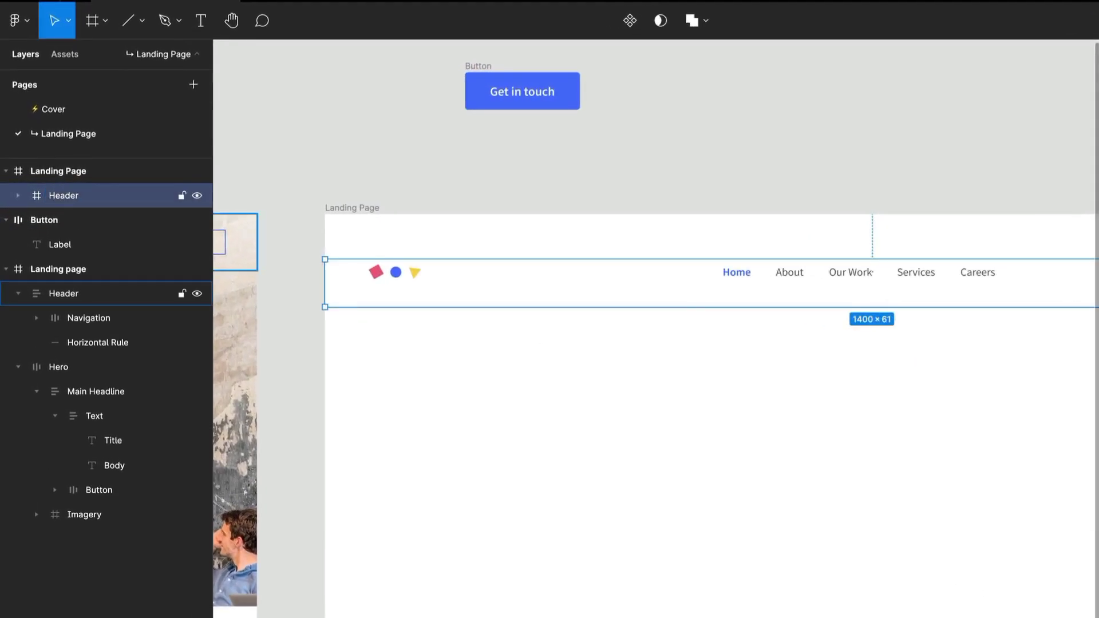
- Apply vertical auto layout to the Header frame in Landing Page with a spacing of 24 between items
{"action": "left_click_drag", "start_coordinate": [243, 265], "coordinate": [367, 216]}
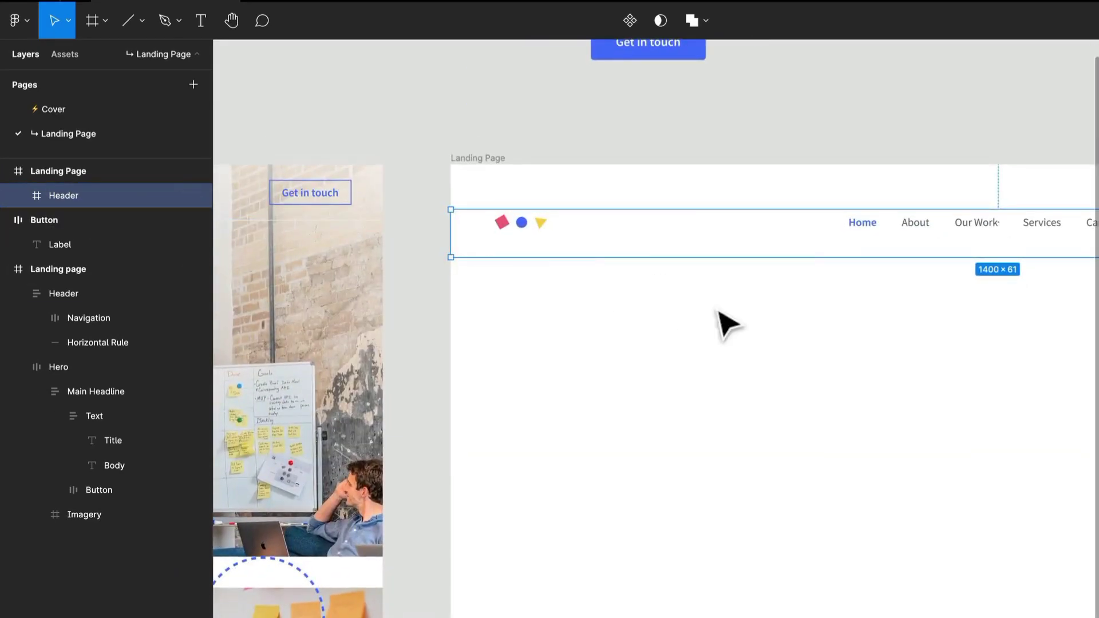
{"action": "scroll", "coordinate": [848, 253], "scroll_direction": "up", "scroll_amount": 4}
{"action": "left_click_drag", "start_coordinate": [791, 252], "coordinate": [655, 241]}
{"action": "scroll", "coordinate": [654, 239], "scroll_direction": "down", "scroll_amount": 5}
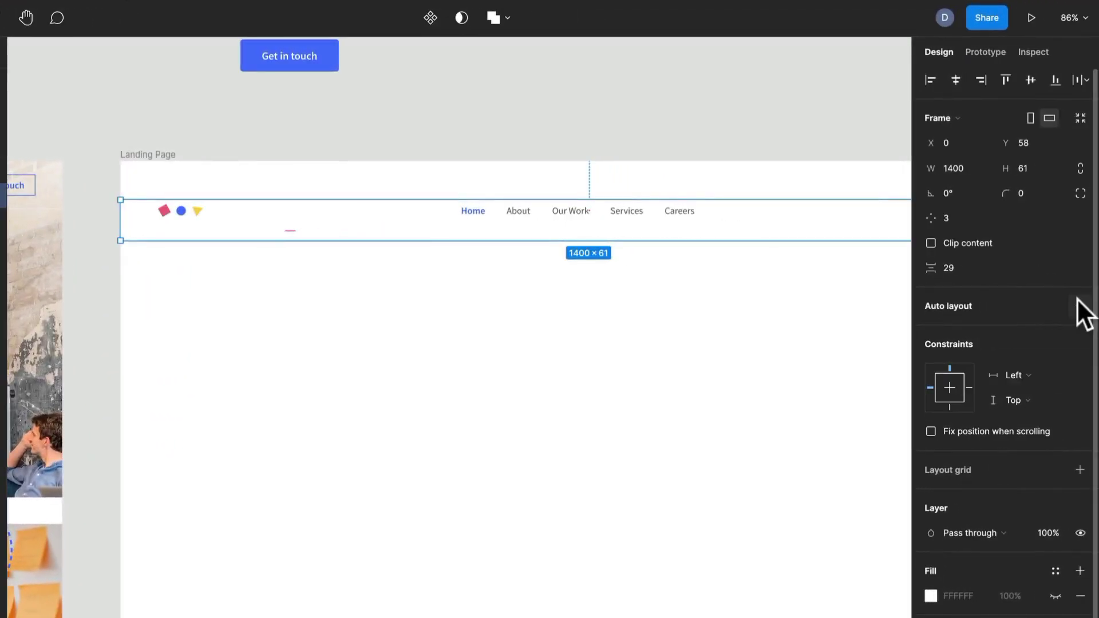
{"action": "left_click", "coordinate": [1079, 302]}
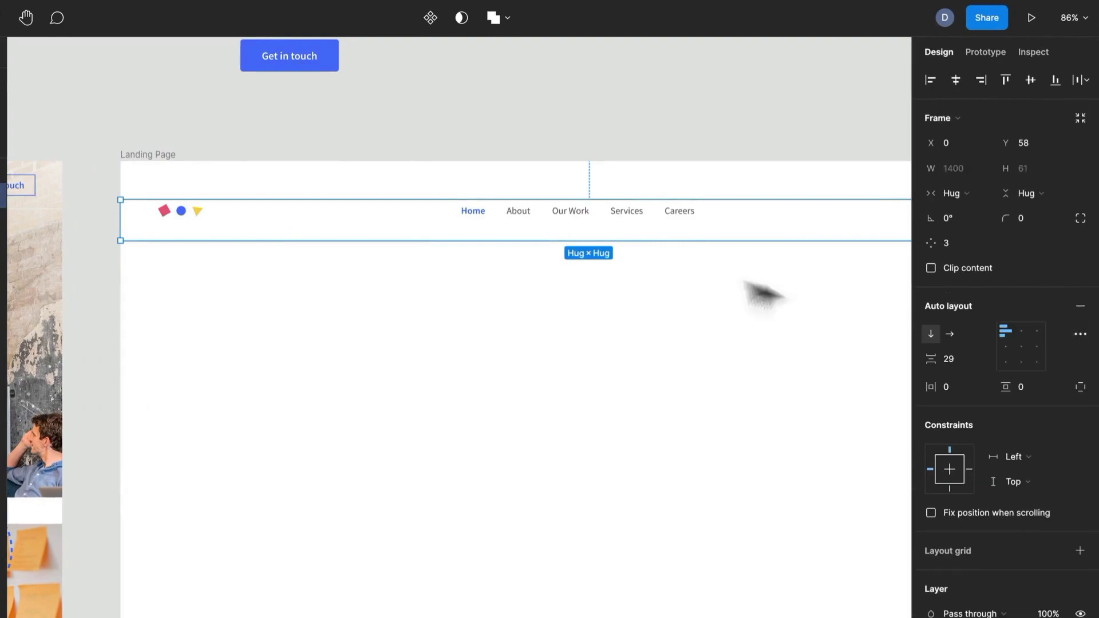
{"action": "scroll", "coordinate": [680, 241], "scroll_direction": "up", "scroll_amount": 2}
{"action": "scroll", "coordinate": [676, 244], "scroll_direction": "up", "scroll_amount": 2}
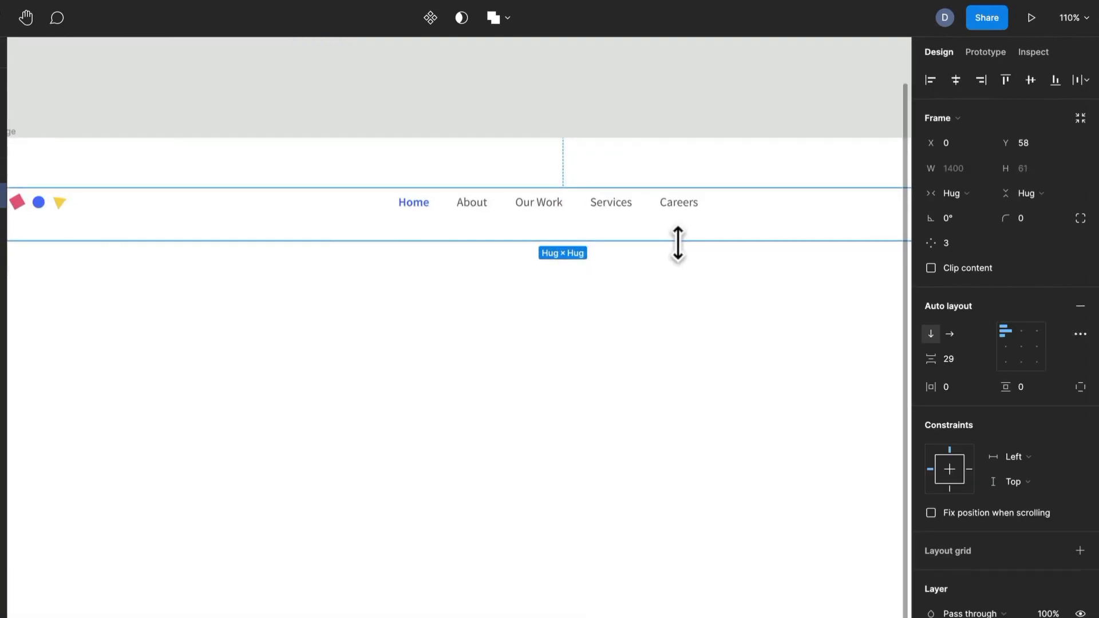
{"action": "left_click_drag", "start_coordinate": [245, 309], "coordinate": [382, 303]}
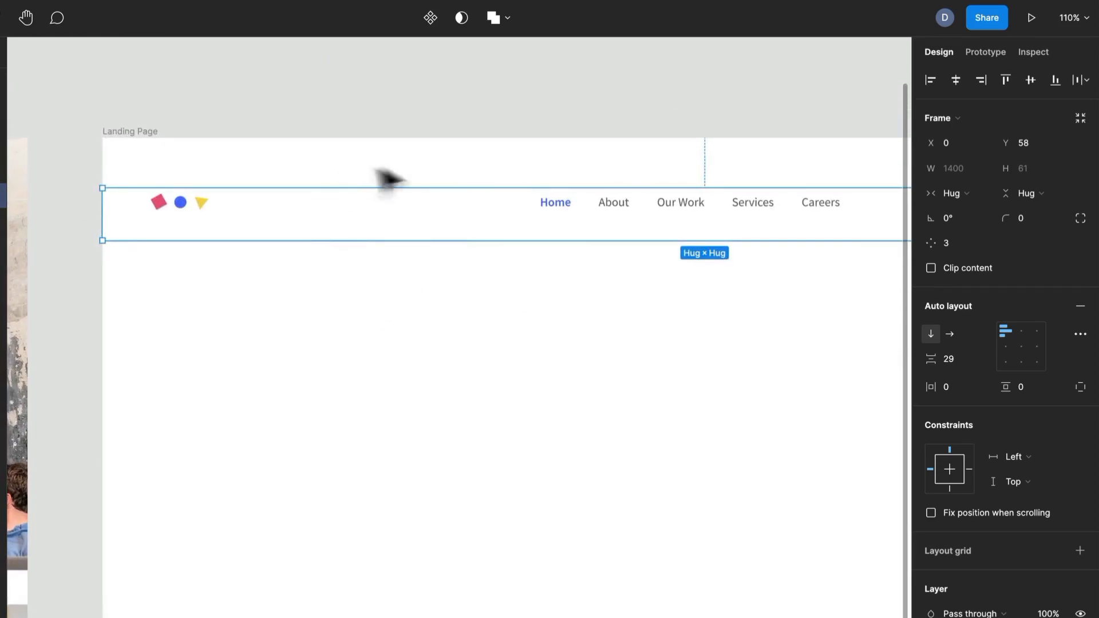
{"action": "left_click", "coordinate": [952, 358]}
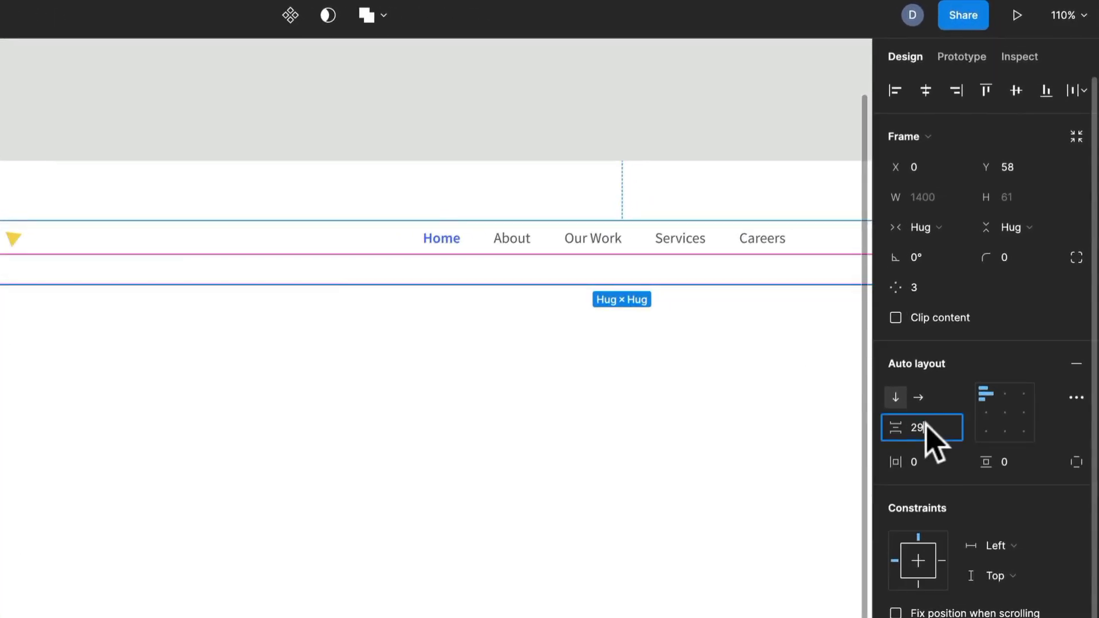
{"action": "type", "text": "24"}
{"action": "key", "text": "Return"}
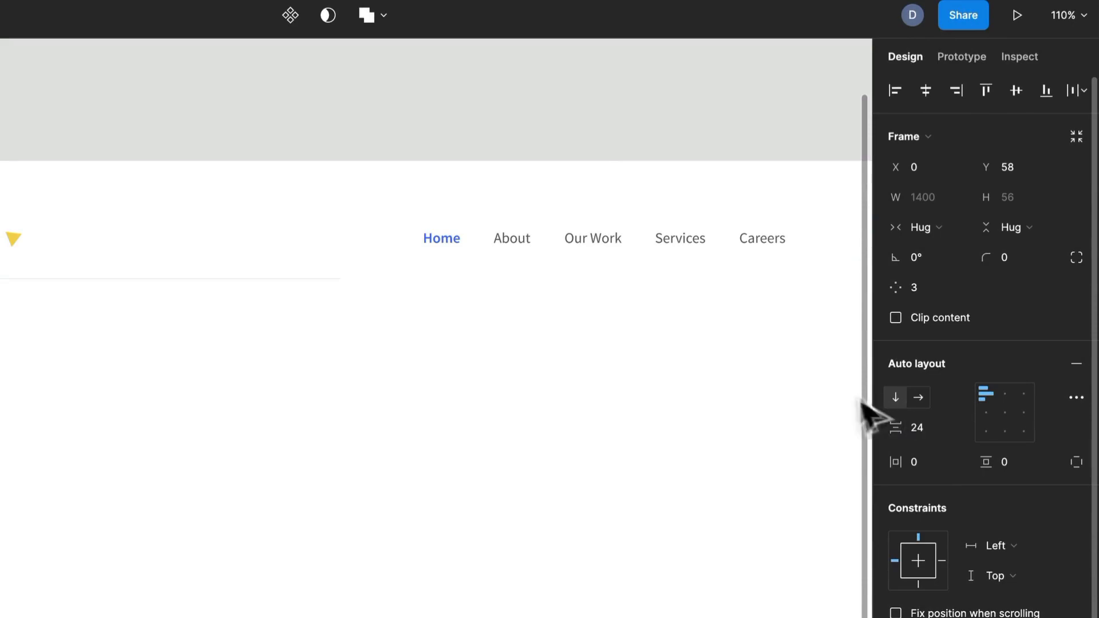
- Set the width of the Horizontal Rule inside the new Header frame to Fill container and deselect it
{"action": "mouse_move", "coordinate": [143, 304]}
{"action": "left_mouse_down"}
{"action": "mouse_move", "coordinate": [650, 343]}
{"action": "mouse_move", "coordinate": [713, 320]}
{"action": "mouse_move", "coordinate": [306, 329]}
{"action": "left_mouse_up"}
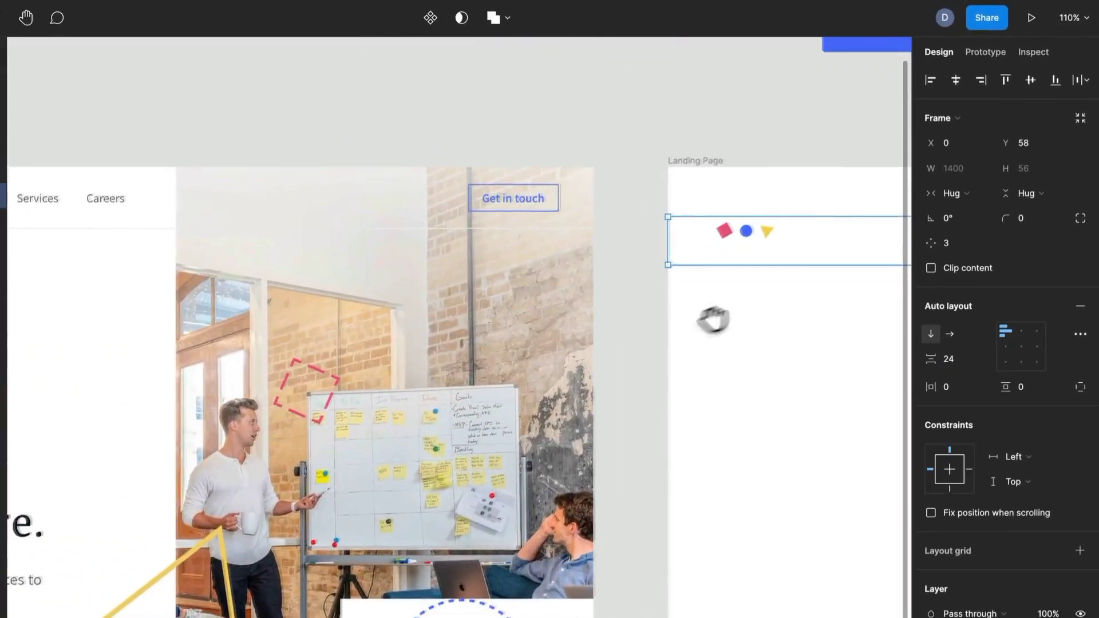
{"action": "mouse_move", "coordinate": [756, 395]}
{"action": "left_mouse_down"}
{"action": "mouse_move", "coordinate": [490, 424]}
{"action": "mouse_move", "coordinate": [155, 394]}
{"action": "mouse_move", "coordinate": [379, 408]}
{"action": "mouse_move", "coordinate": [810, 355]}
{"action": "mouse_move", "coordinate": [656, 398]}
{"action": "mouse_move", "coordinate": [601, 401]}
{"action": "left_mouse_up"}
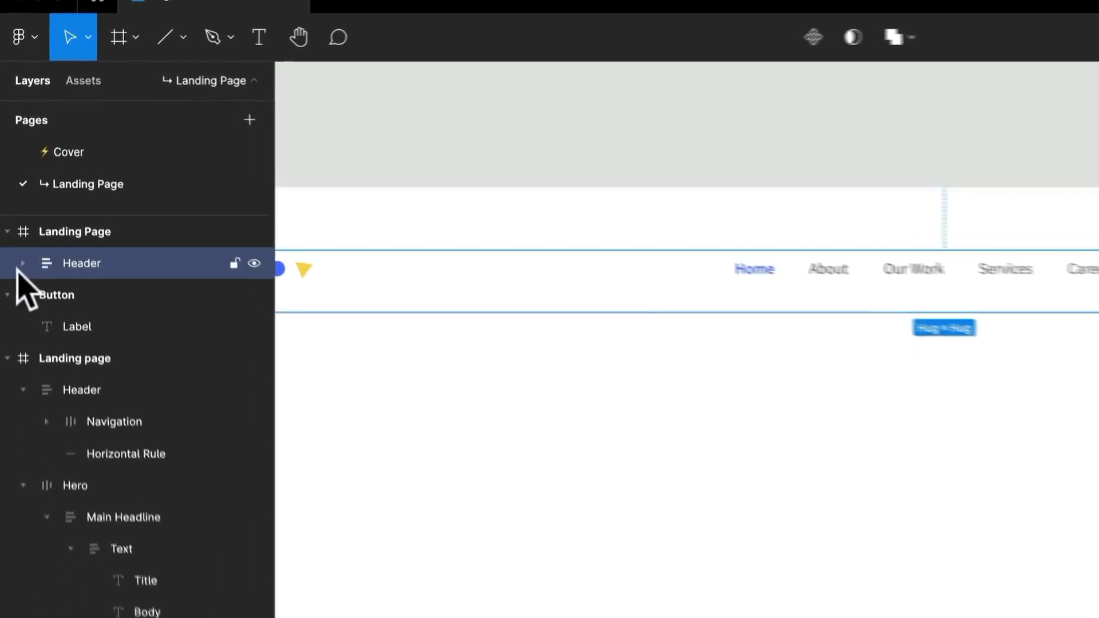
{"action": "left_click", "coordinate": [20, 262]}
{"action": "left_click", "coordinate": [164, 340]}
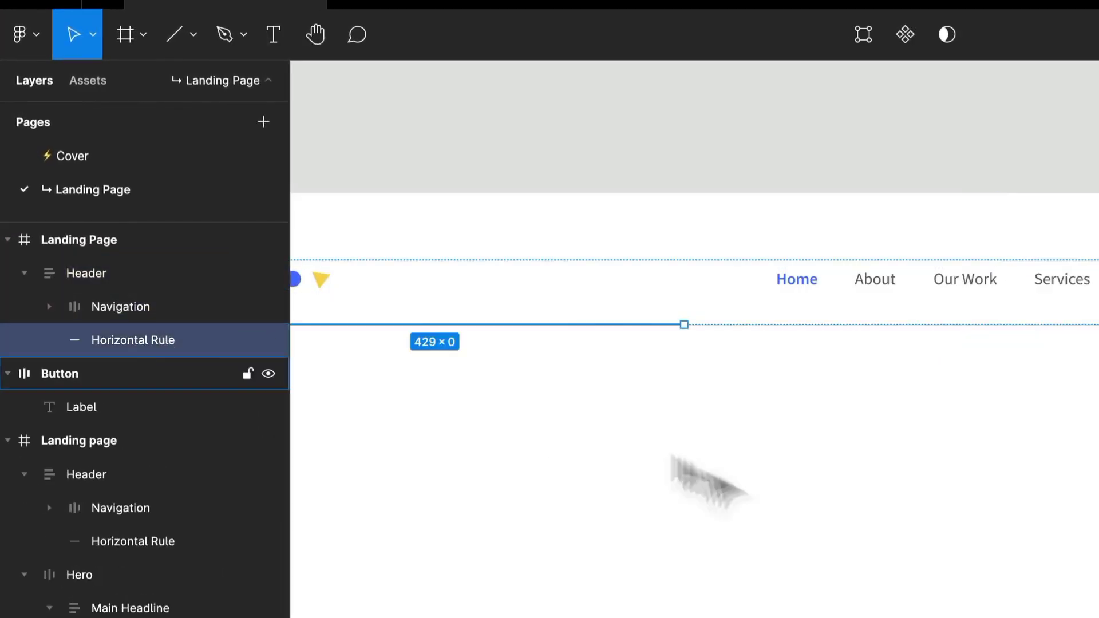
{"action": "left_click", "coordinate": [801, 516]}
{"action": "left_click_drag", "start_coordinate": [628, 487], "coordinate": [978, 438]}
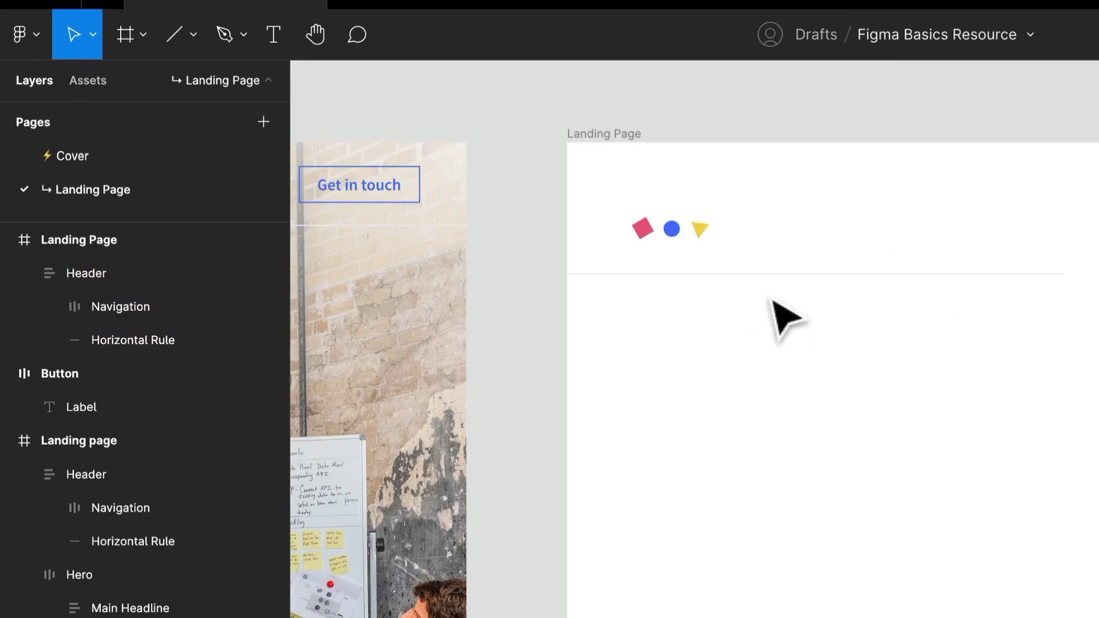
{"action": "left_click_drag", "start_coordinate": [727, 378], "coordinate": [630, 409]}
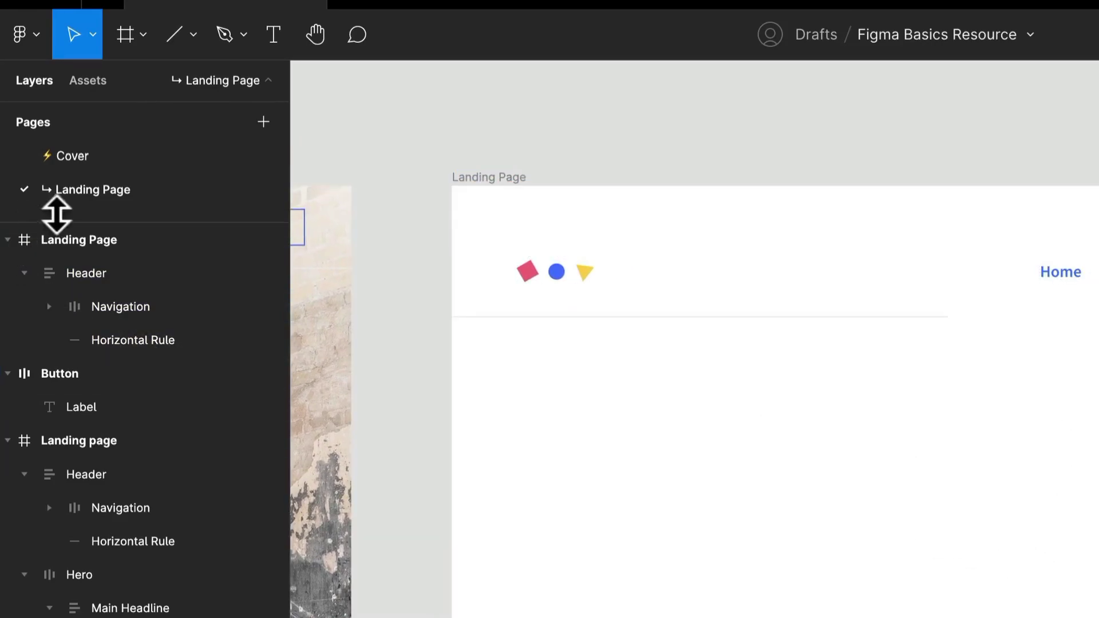
{"action": "left_click", "coordinate": [118, 340]}
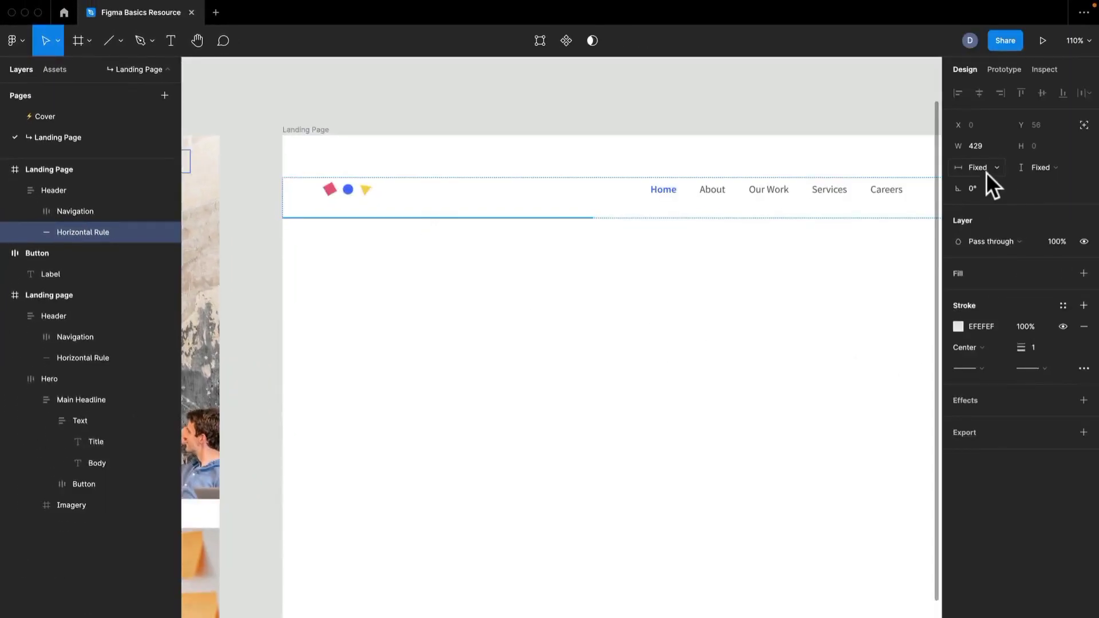
{"action": "left_click", "coordinate": [986, 170]}
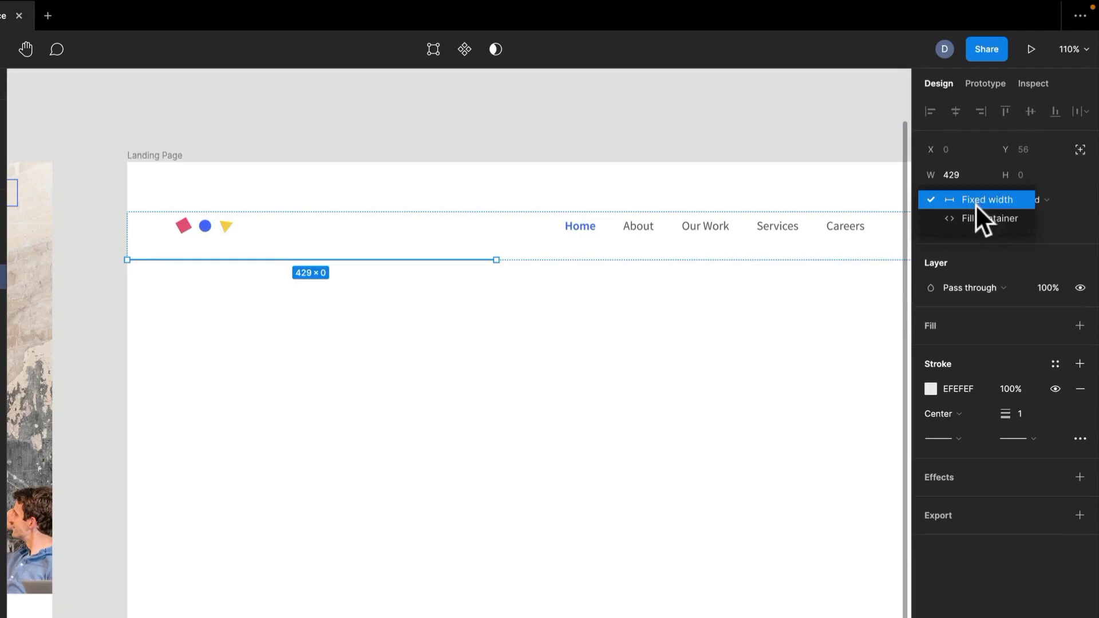
{"action": "left_click", "coordinate": [979, 220]}
{"action": "scroll", "coordinate": [790, 392], "scroll_direction": "right", "scroll_amount": 5}
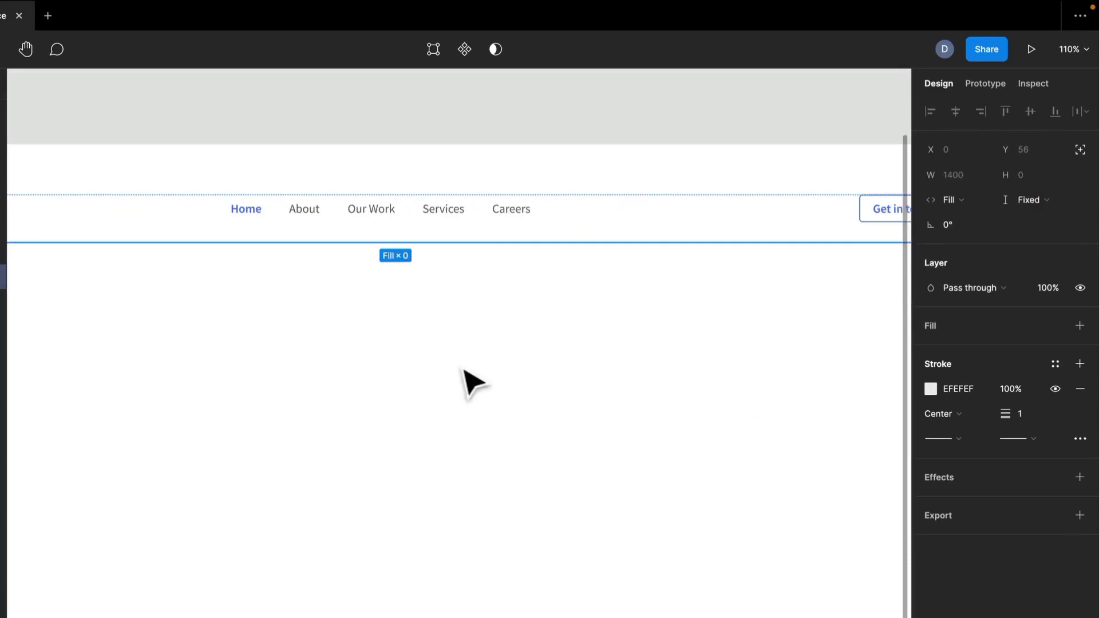
{"action": "key", "text": "Escape"}
- Narrow the Header frame in Landing Page to 1220 wide to test how its contents resize
{"action": "scroll", "coordinate": [471, 383], "scroll_direction": "down", "scroll_amount": 5}
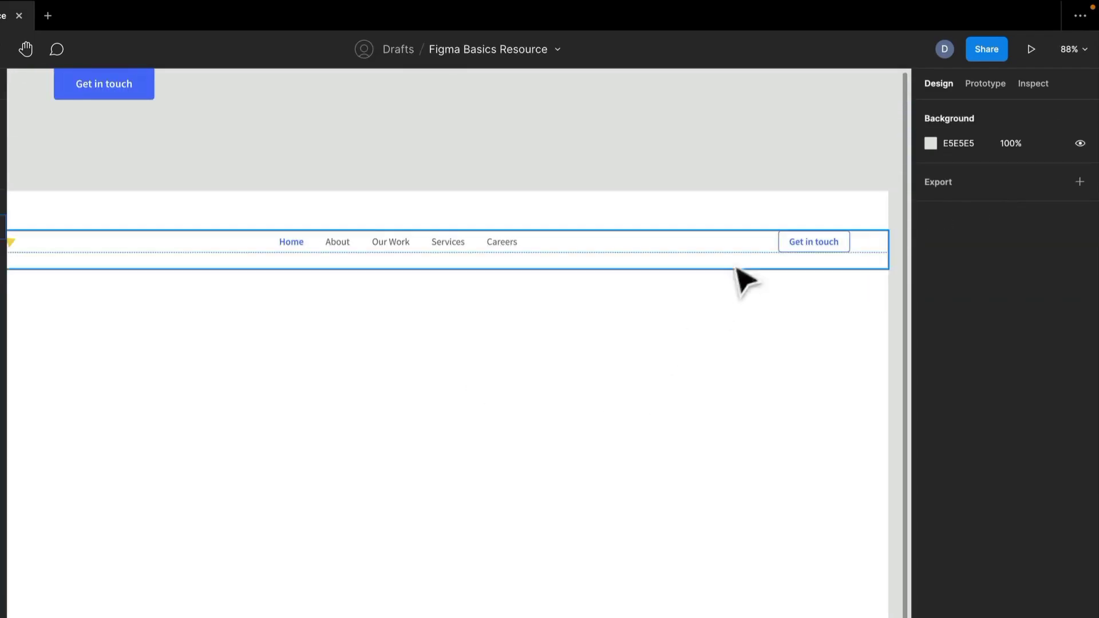
{"action": "left_click", "coordinate": [882, 259]}
{"action": "left_click_drag", "start_coordinate": [890, 250], "coordinate": [790, 265]}
{"action": "left_click", "coordinate": [894, 246]}
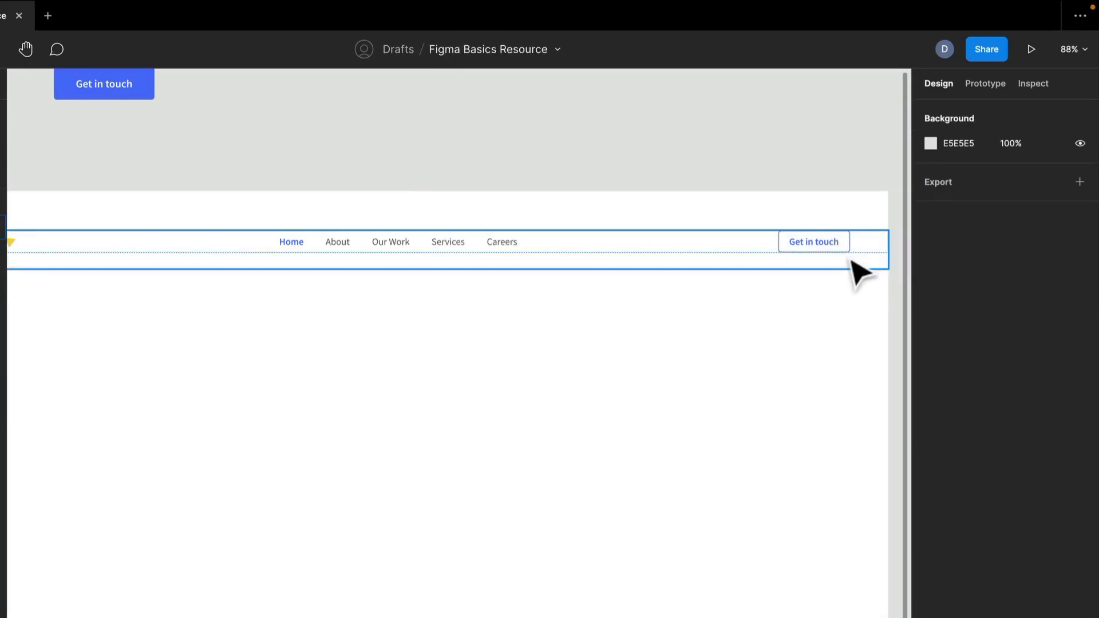
{"action": "left_click", "coordinate": [863, 256]}
{"action": "left_click", "coordinate": [907, 255]}
{"action": "left_click", "coordinate": [886, 261]}
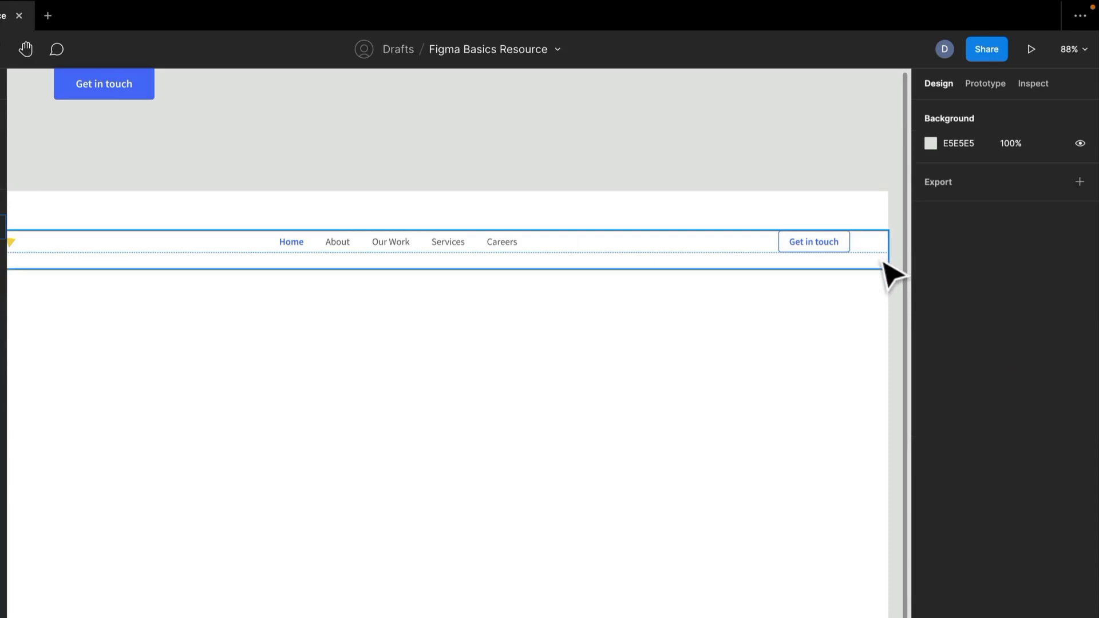
{"action": "scroll", "coordinate": [905, 259], "scroll_direction": "up", "scroll_amount": 10}
{"action": "left_click_drag", "start_coordinate": [818, 270], "coordinate": [963, 286]}
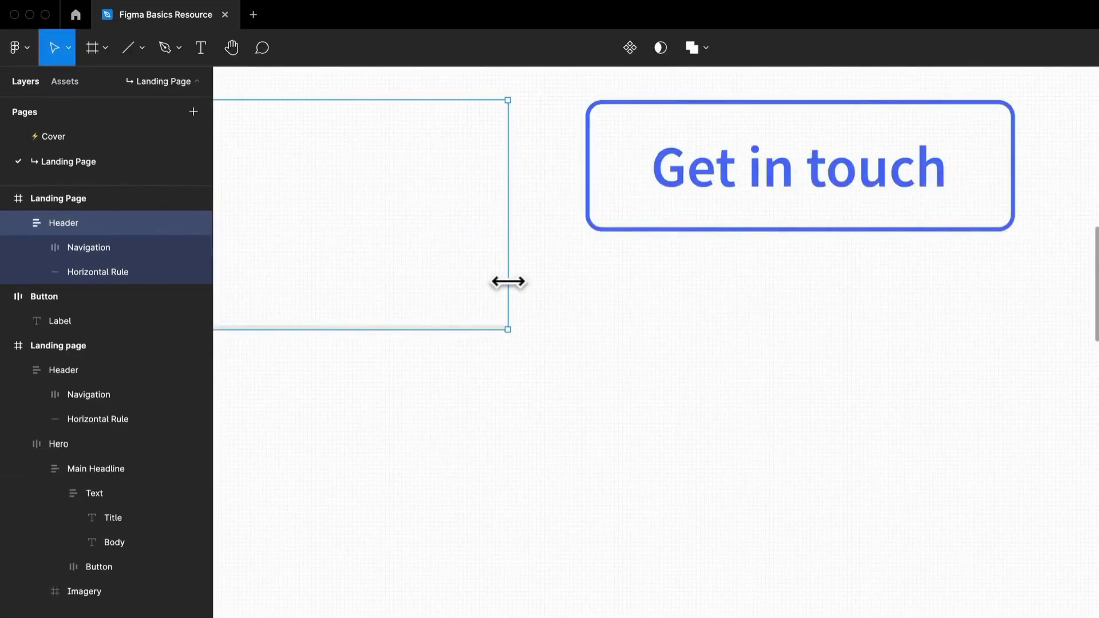
{"action": "scroll", "coordinate": [509, 282], "scroll_direction": "down", "scroll_amount": 5}
{"action": "scroll", "coordinate": [964, 286], "scroll_direction": "down", "scroll_amount": 1}
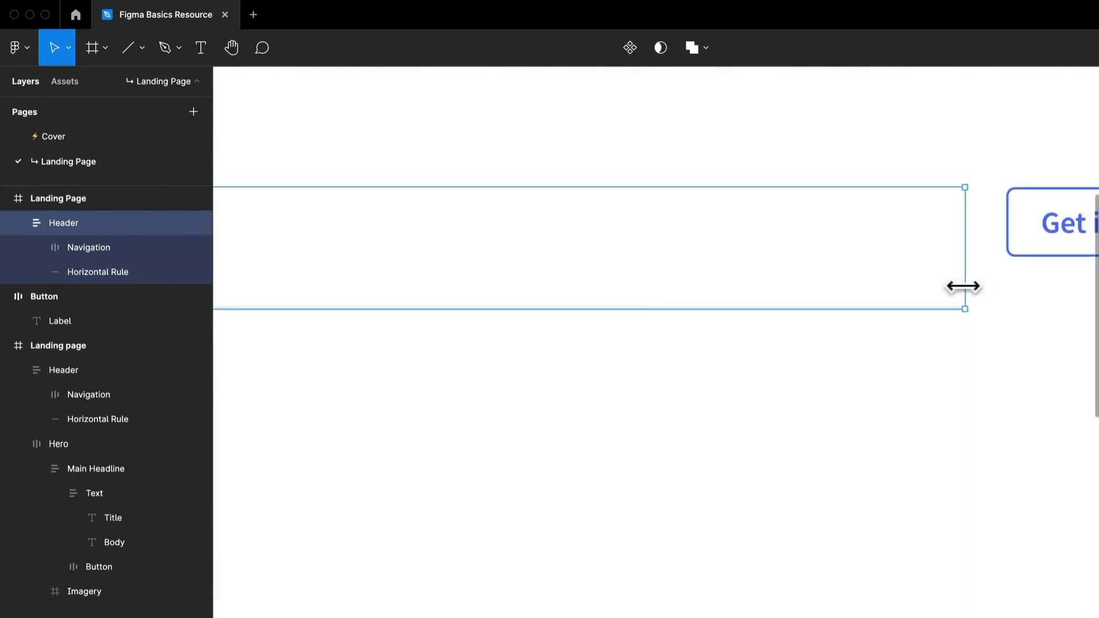
{"action": "scroll", "coordinate": [964, 285], "scroll_direction": "down", "scroll_amount": 2}
{"action": "left_click", "coordinate": [960, 375]}
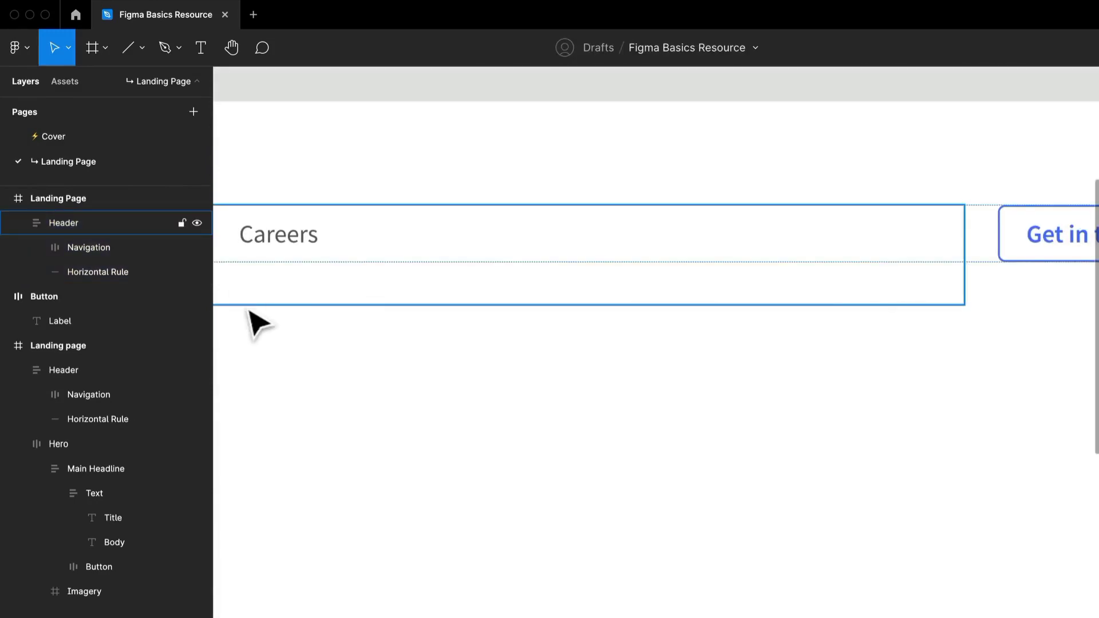
- Set the width of the Navigation frame inside the new Header to Fill container and deselect it
{"action": "left_click", "coordinate": [116, 251]}
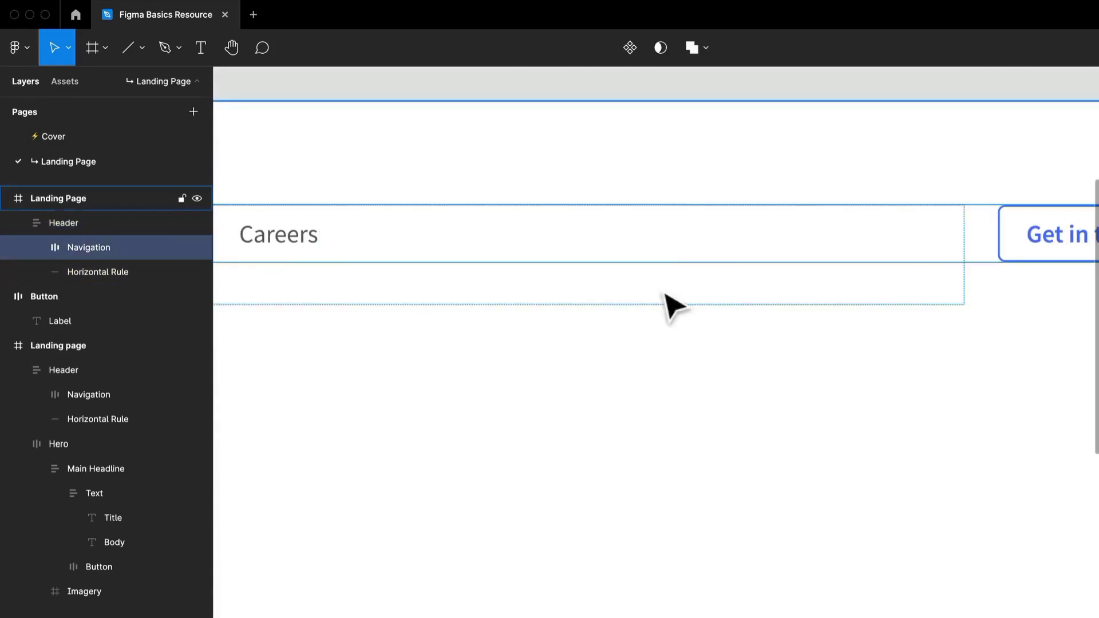
{"action": "scroll", "coordinate": [646, 295], "scroll_direction": "down", "scroll_amount": 5}
{"action": "scroll", "coordinate": [624, 289], "scroll_direction": "up", "scroll_amount": 8}
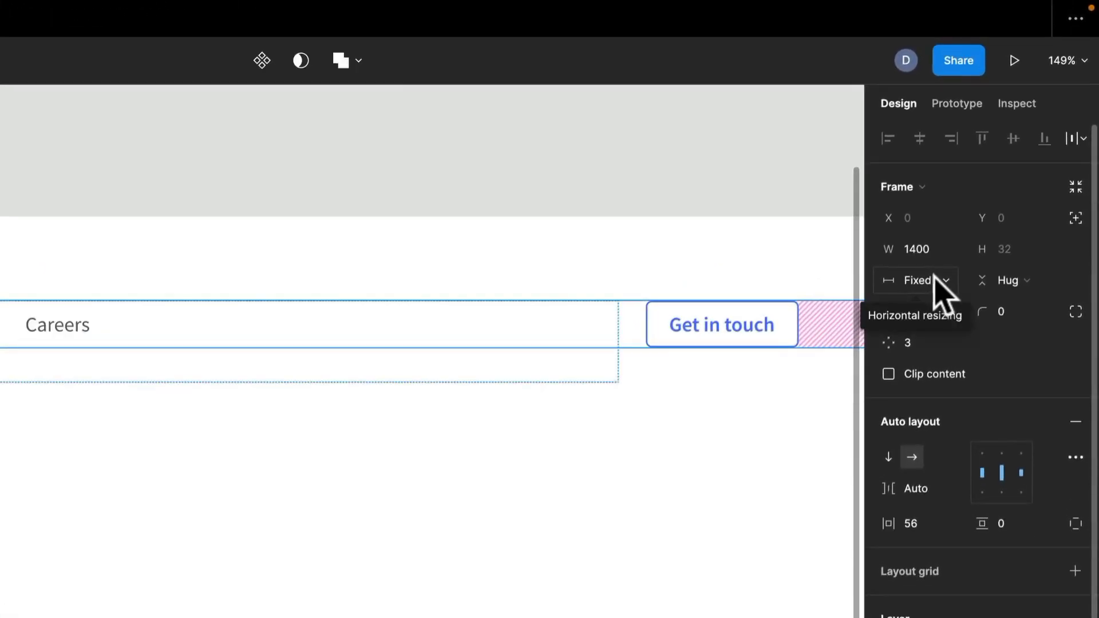
{"action": "left_click", "coordinate": [936, 278]}
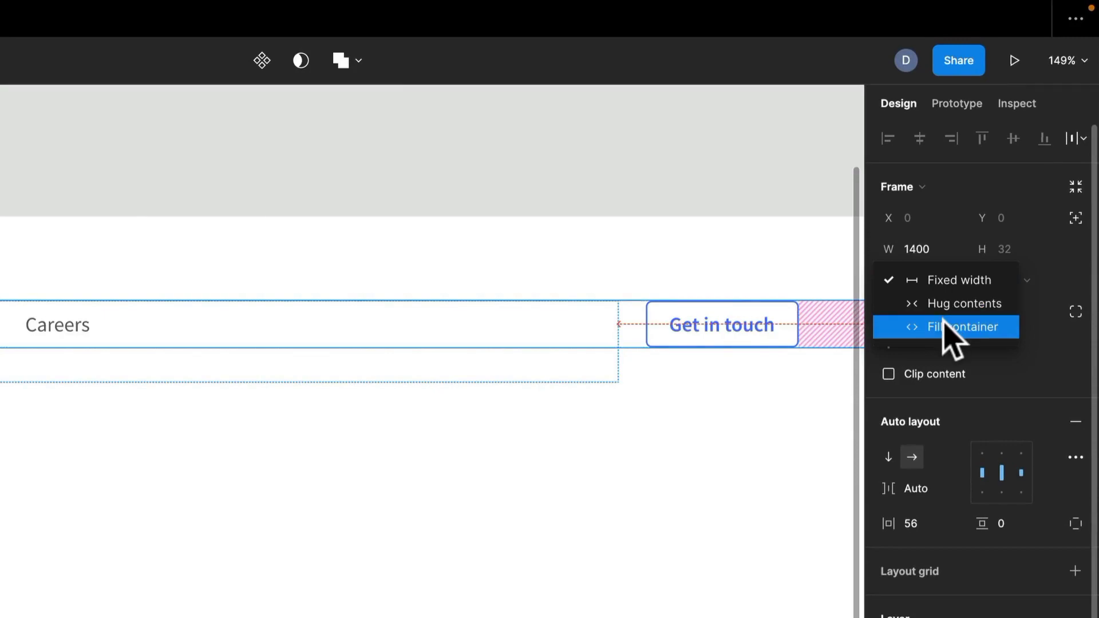
{"action": "left_click", "coordinate": [947, 327]}
{"action": "left_click", "coordinate": [512, 584]}
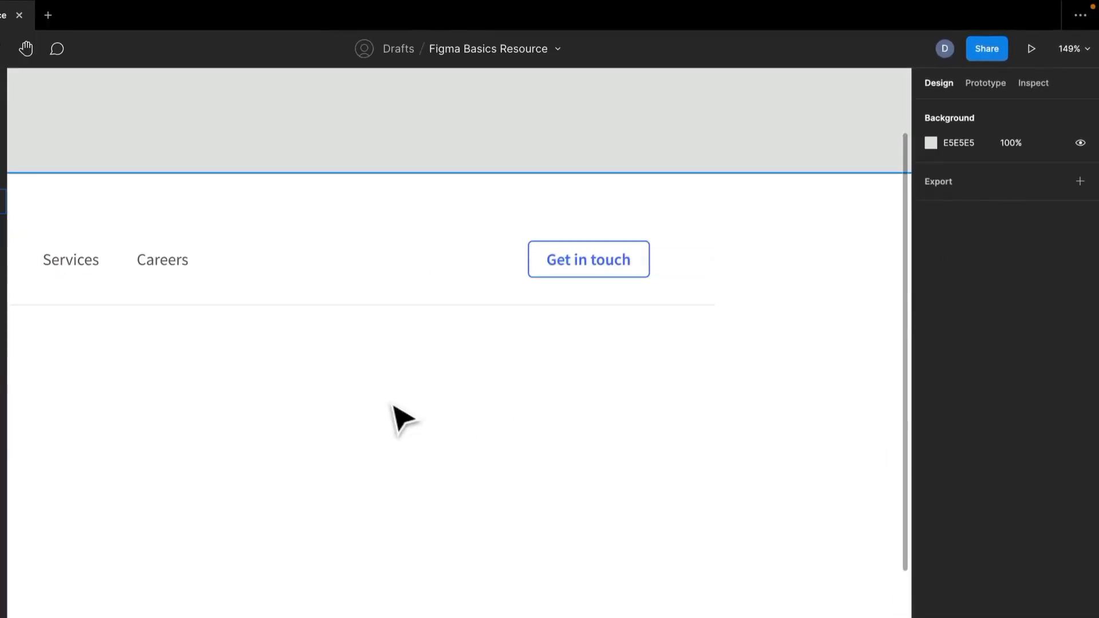
- Check the spacing mode in the Navigation frame's advanced auto-layout settings
{"action": "left_click", "coordinate": [657, 276]}
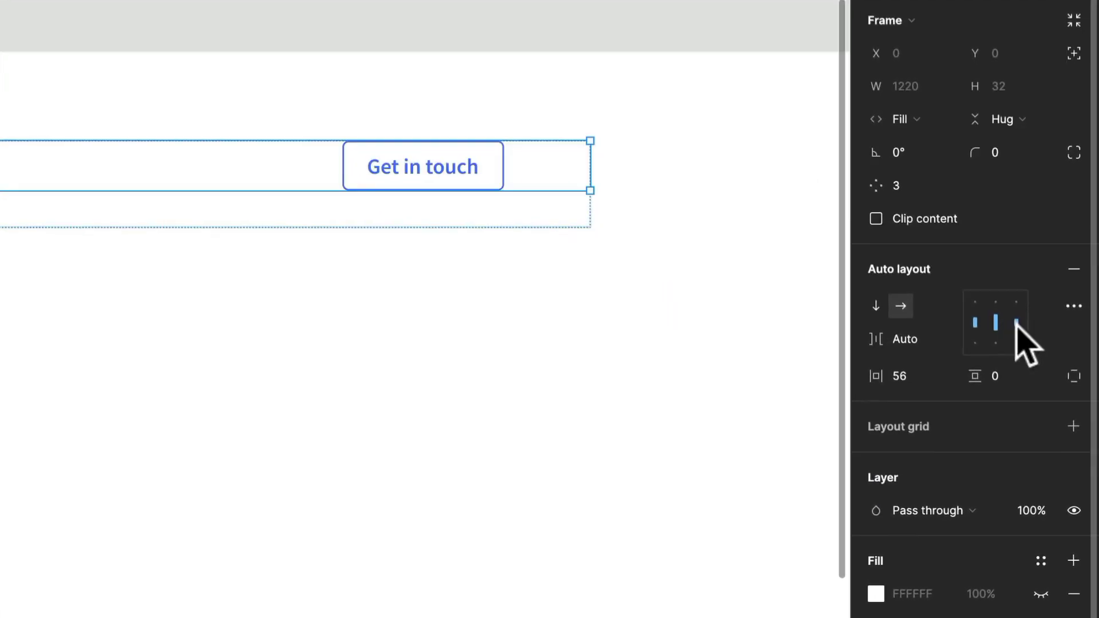
{"action": "left_click", "coordinate": [1073, 306]}
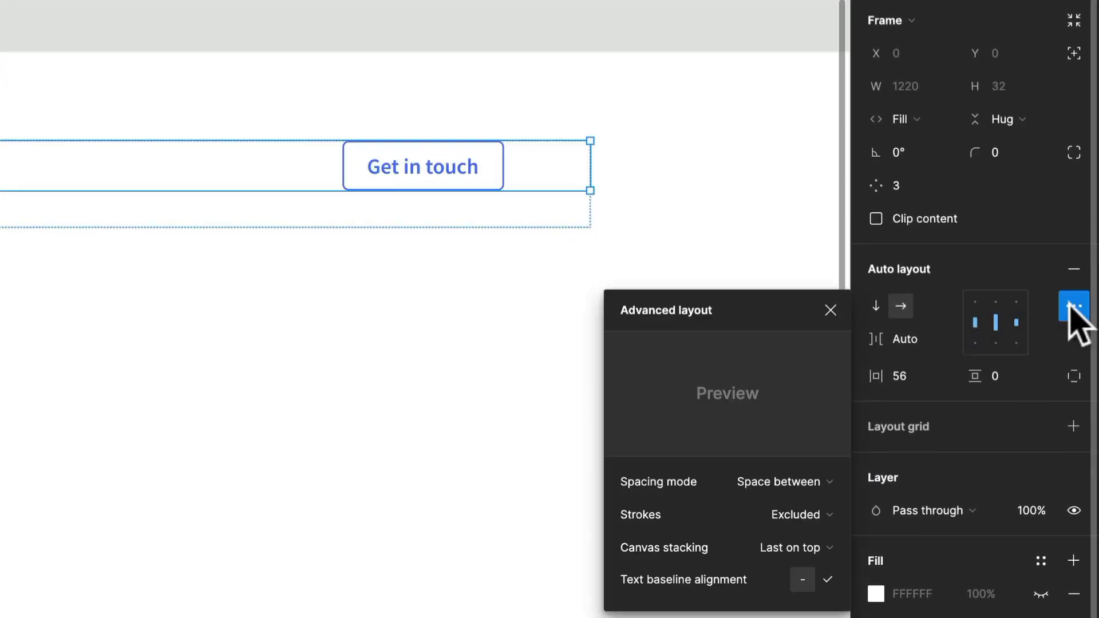
{"action": "left_click", "coordinate": [98, 334]}
- Widen the Header frame to 1400 so it spans the full Landing Page frame
{"action": "scroll", "coordinate": [98, 334], "scroll_direction": "down", "scroll_amount": 2}
{"action": "left_click_drag", "start_coordinate": [97, 334], "coordinate": [391, 254]}
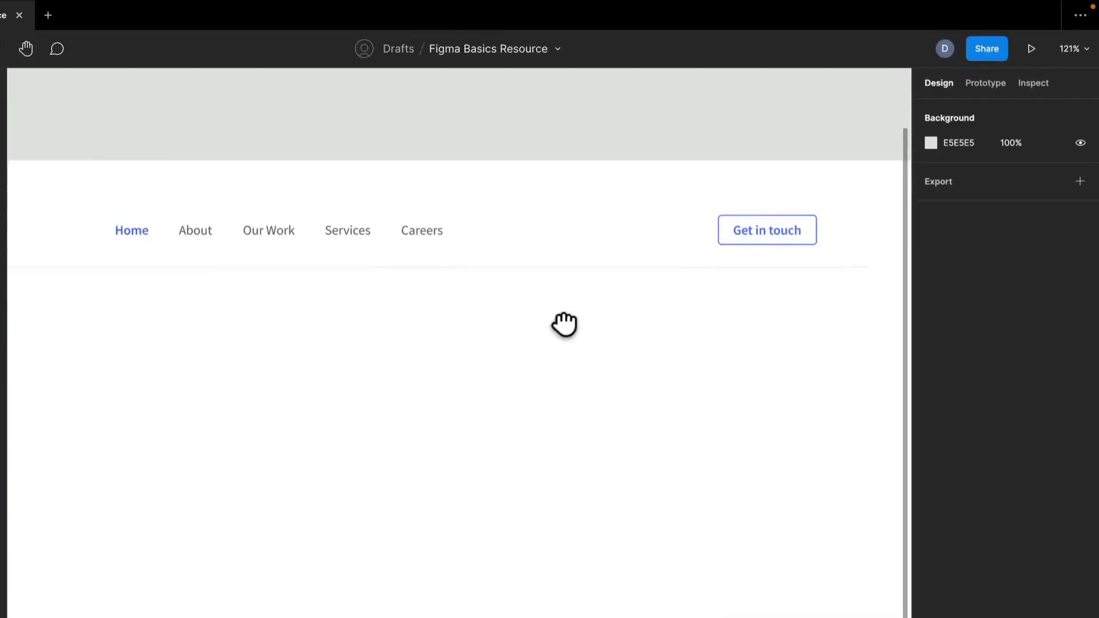
{"action": "left_click", "coordinate": [727, 259]}
{"action": "scroll", "coordinate": [716, 264], "scroll_direction": "down", "scroll_amount": 4}
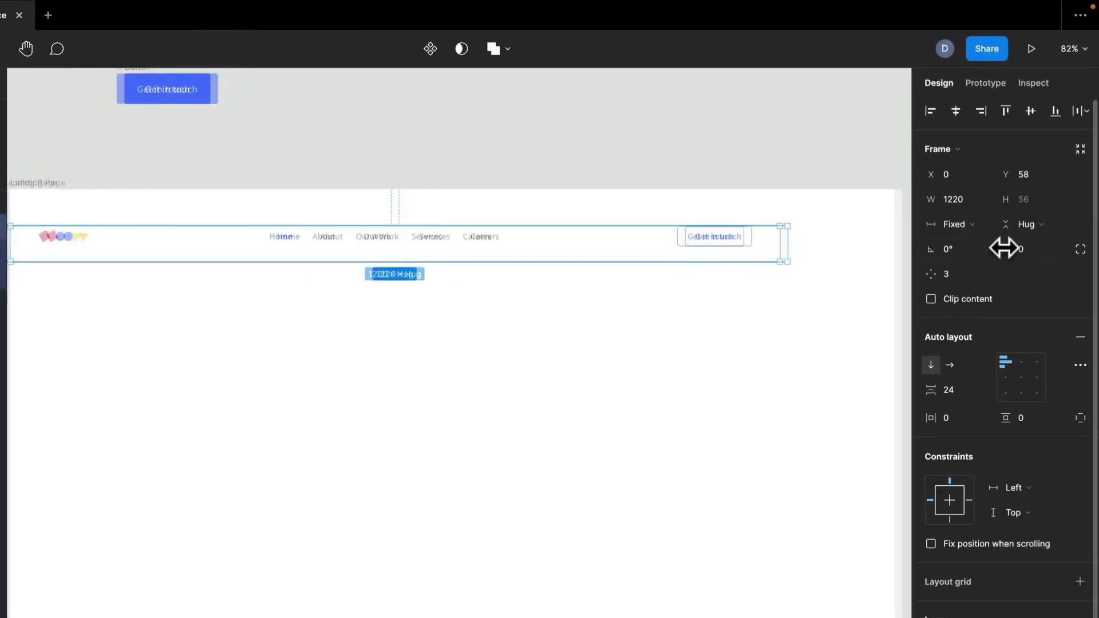
{"action": "scroll", "coordinate": [761, 261], "scroll_direction": "right", "scroll_amount": 3}
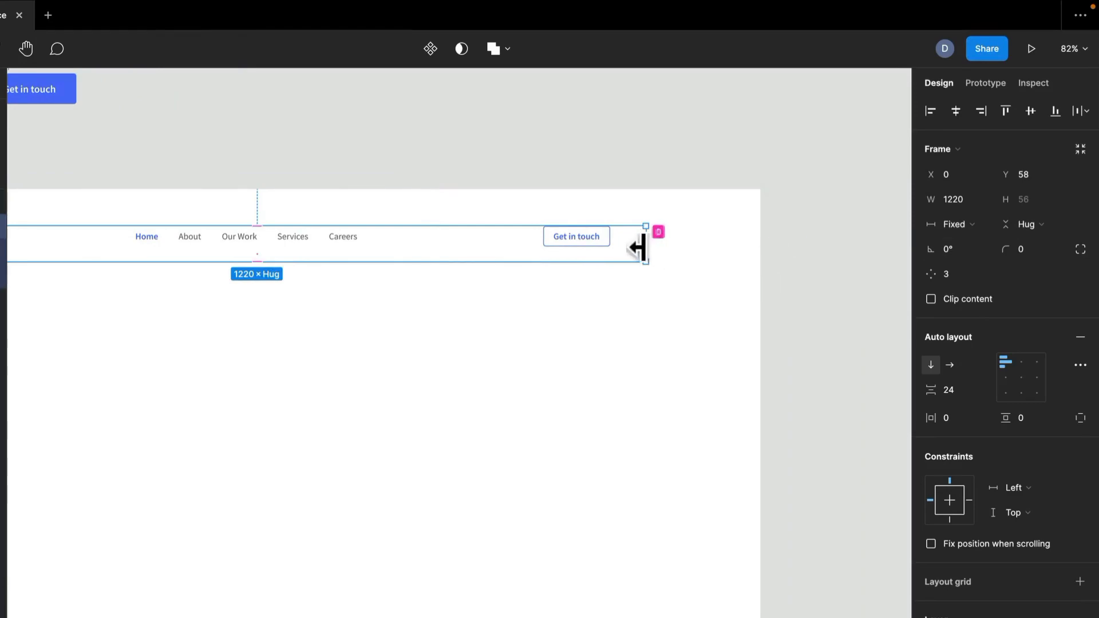
{"action": "left_click_drag", "start_coordinate": [649, 250], "coordinate": [750, 258]}
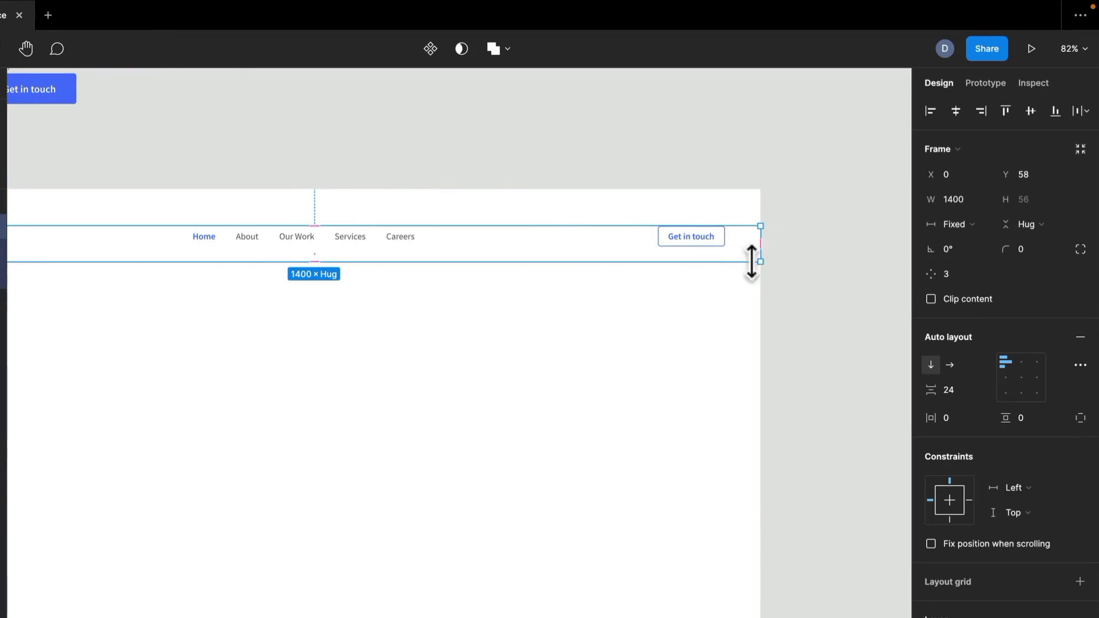
- Split the Header frame's padding into individual sides and set the top padding to 24
{"action": "left_click", "coordinate": [1082, 418]}
{"action": "left_click", "coordinate": [1022, 417]}
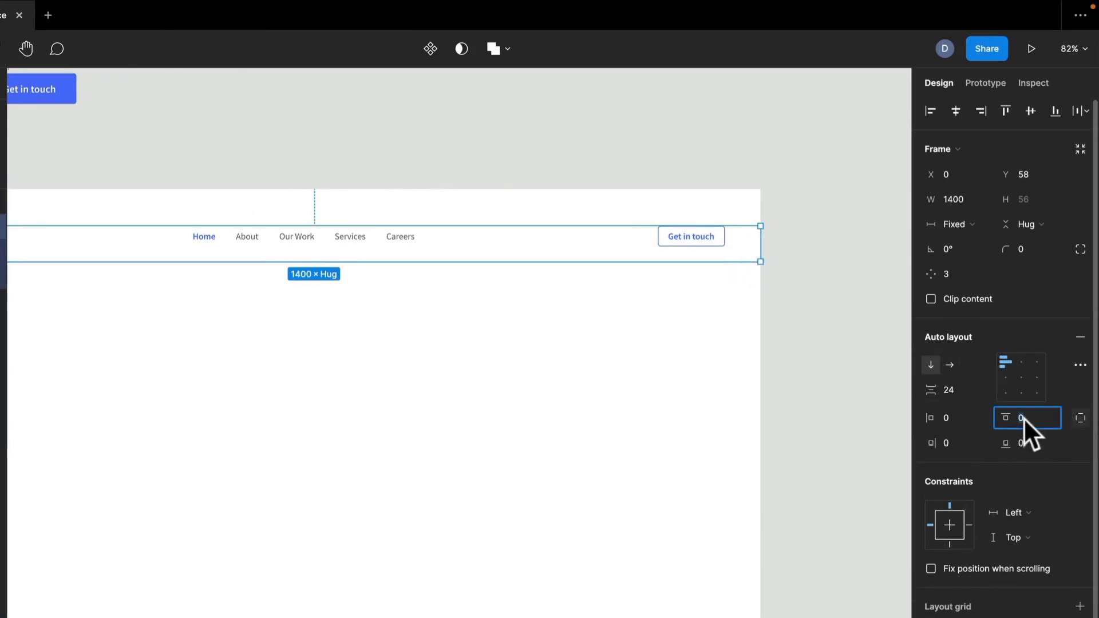
{"action": "type", "text": "24"}
{"action": "key", "text": "Return"}
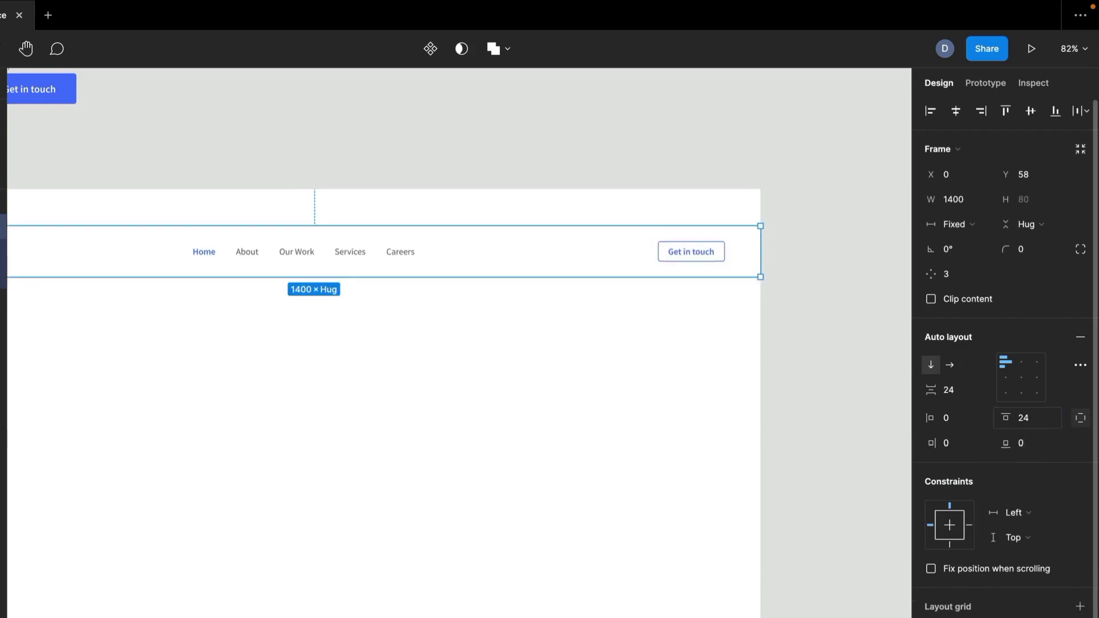
- Move the Header frame up to Y 0 at the top edge of Landing Page and deselect it
{"action": "left_click", "coordinate": [479, 414]}
{"action": "left_click_drag", "start_coordinate": [480, 262], "coordinate": [481, 228]}
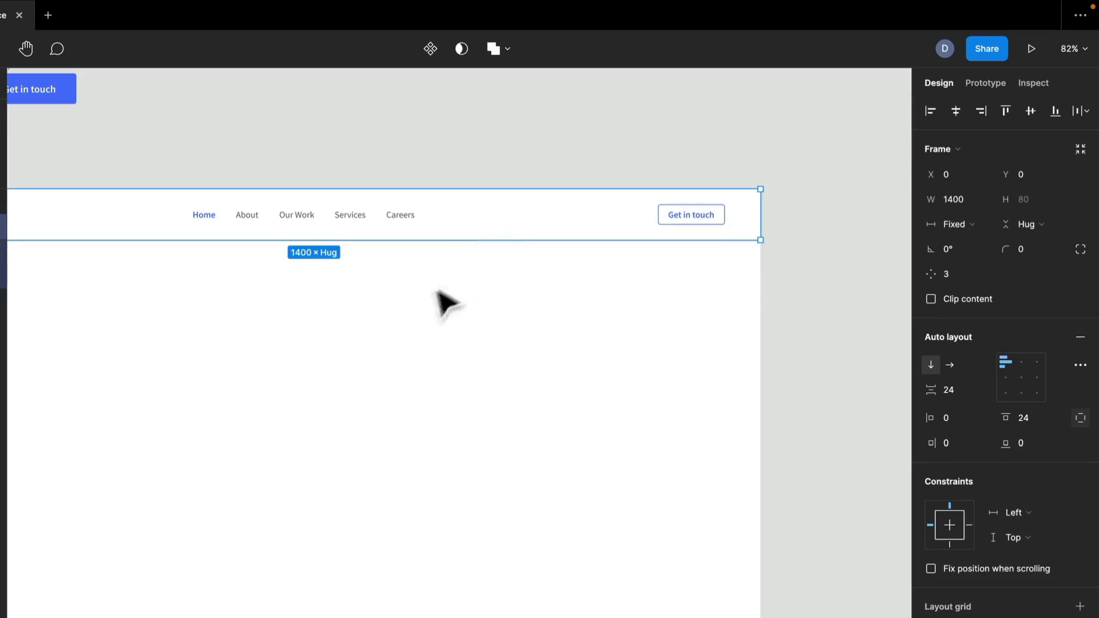
{"action": "key", "text": "Escape"}
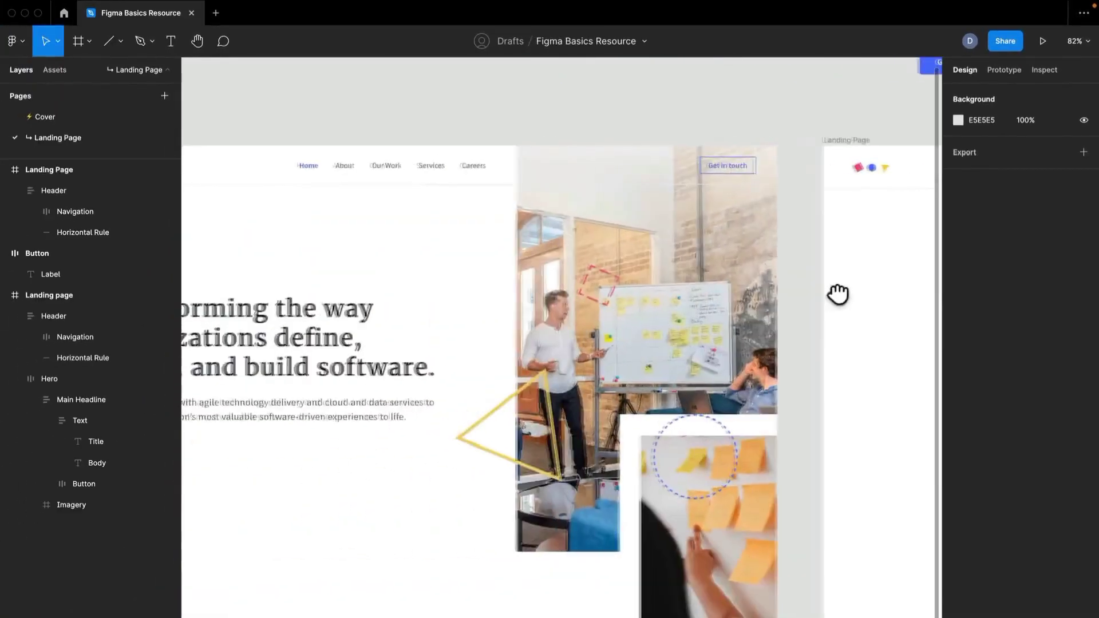
{"action": "left_click_drag", "start_coordinate": [837, 295], "coordinate": [275, 306]}
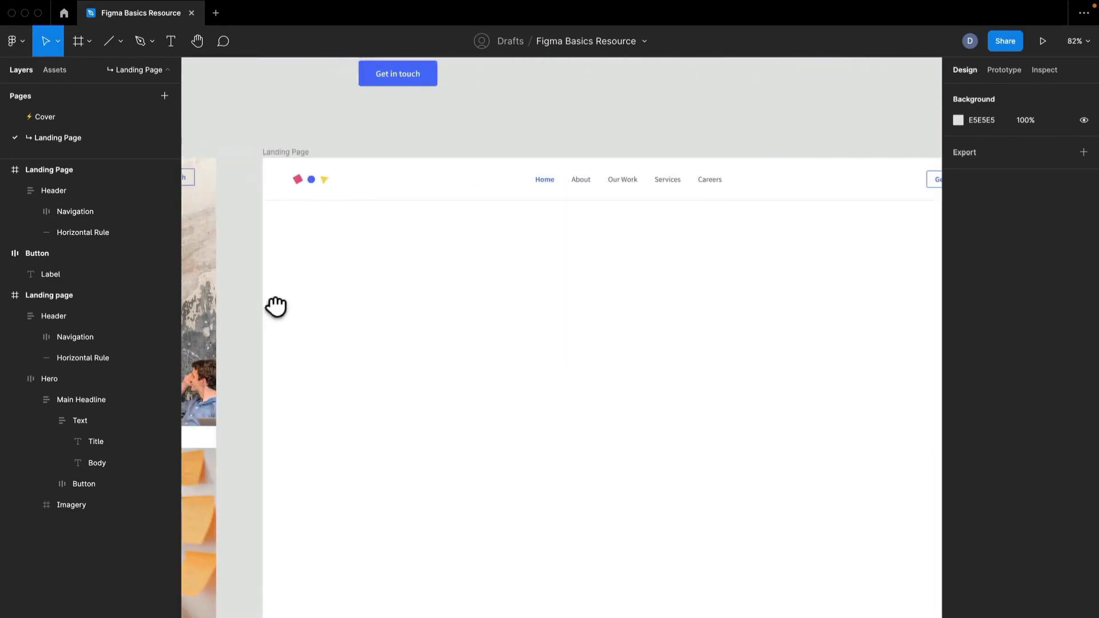